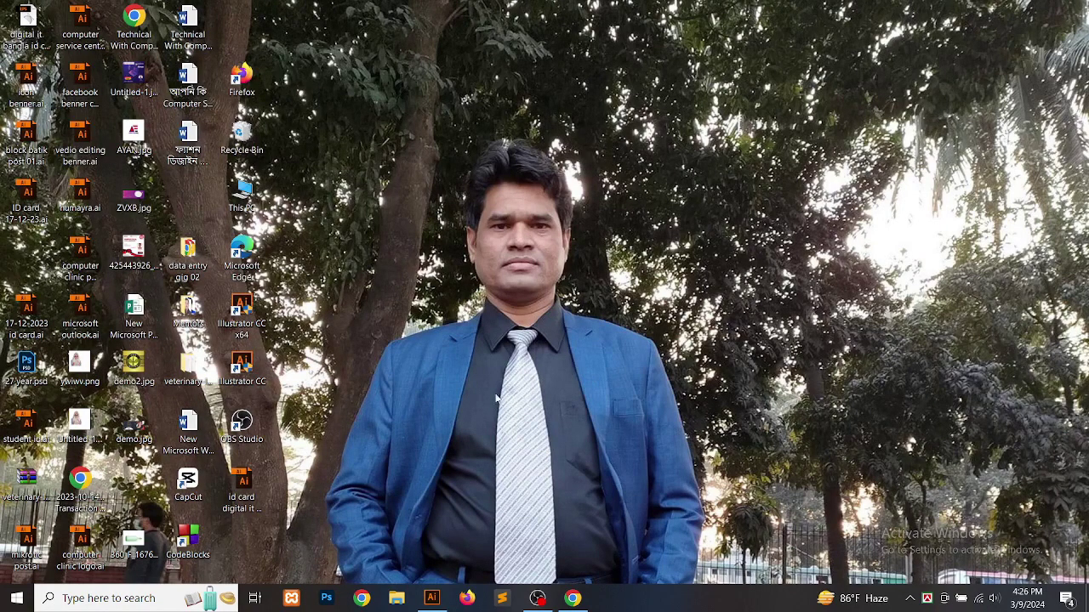
- Switch to Illustrator and detach the Line Segment tool group as a floating palette at the artboard's upper edge
click(431, 598)
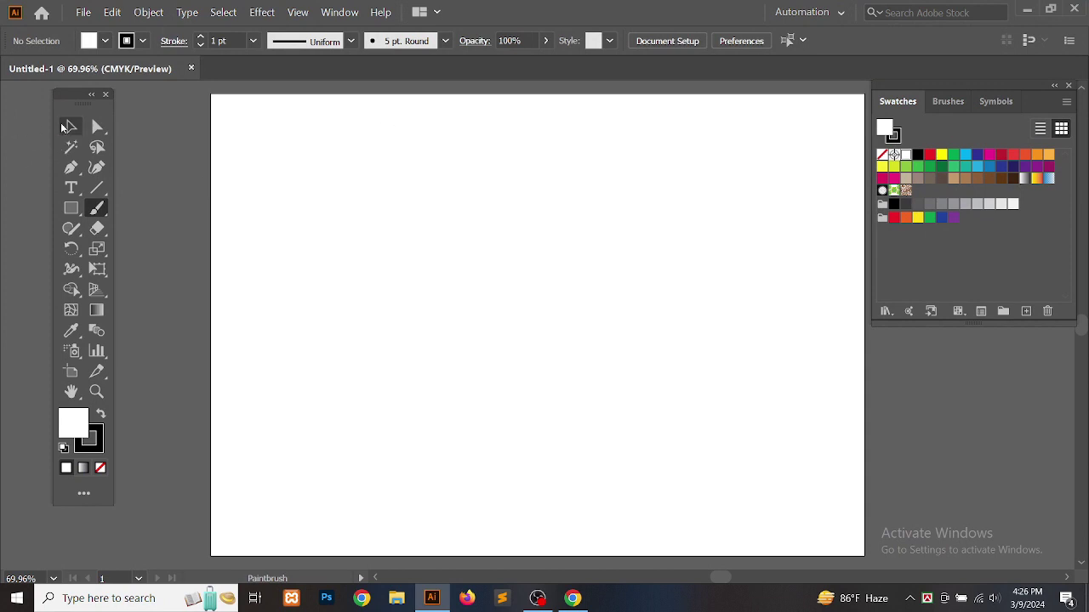
click(94, 189)
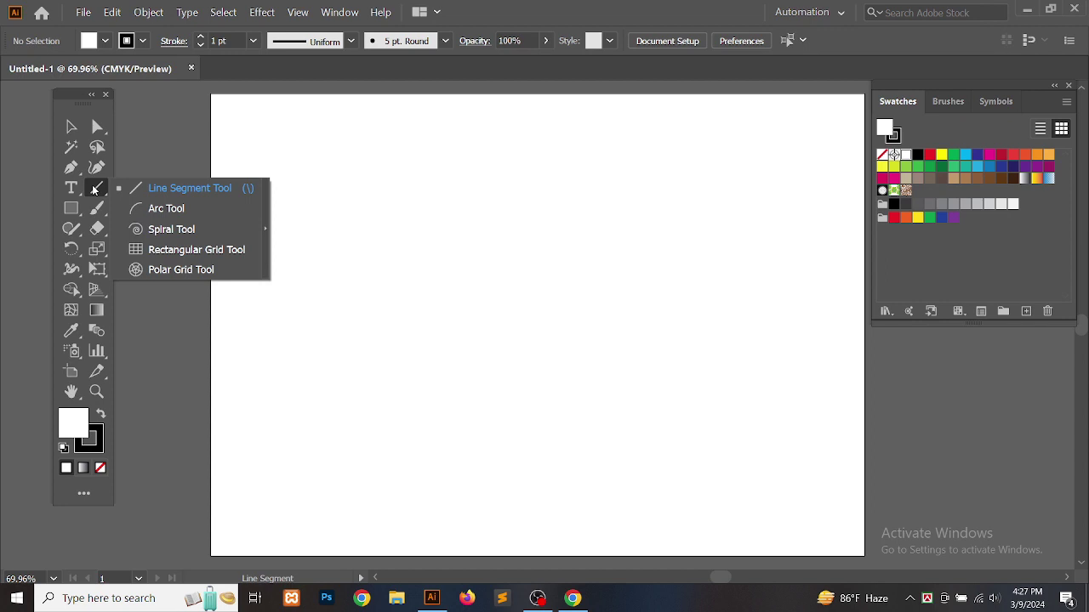
click(95, 189)
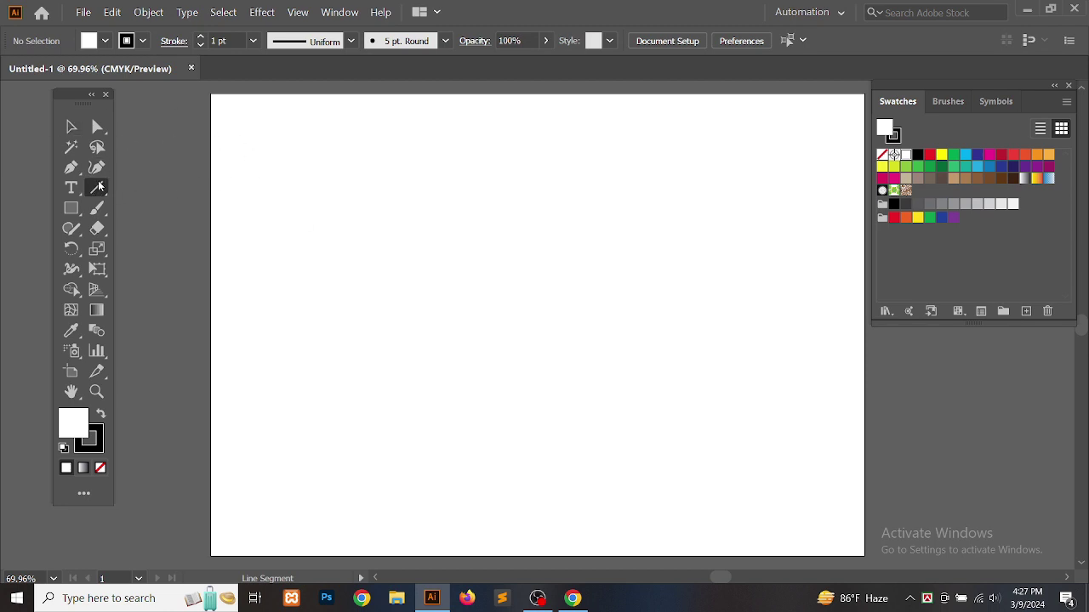
click(98, 189)
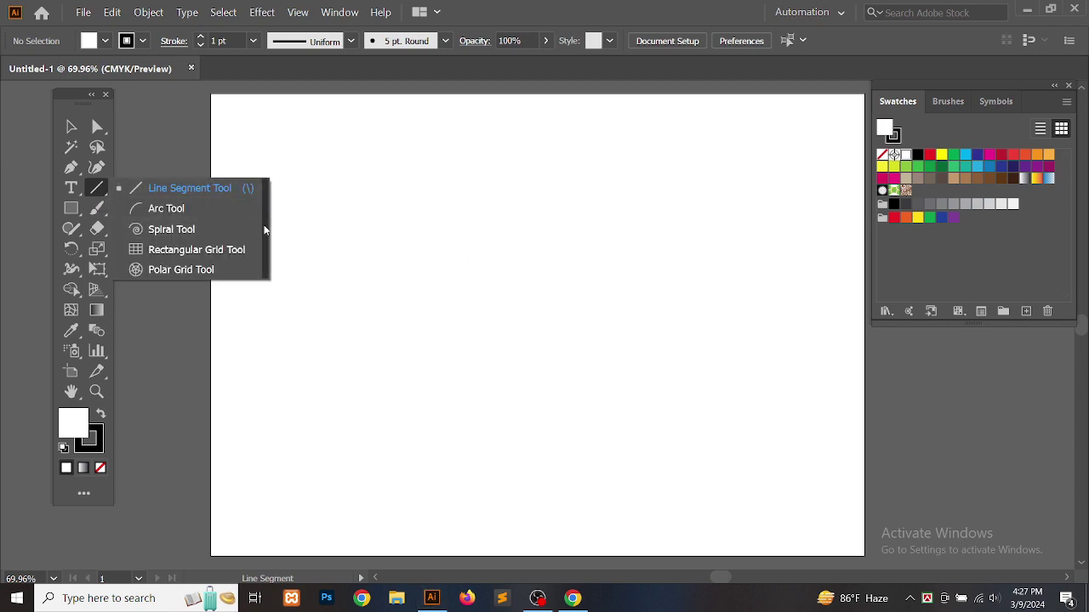
click(265, 229)
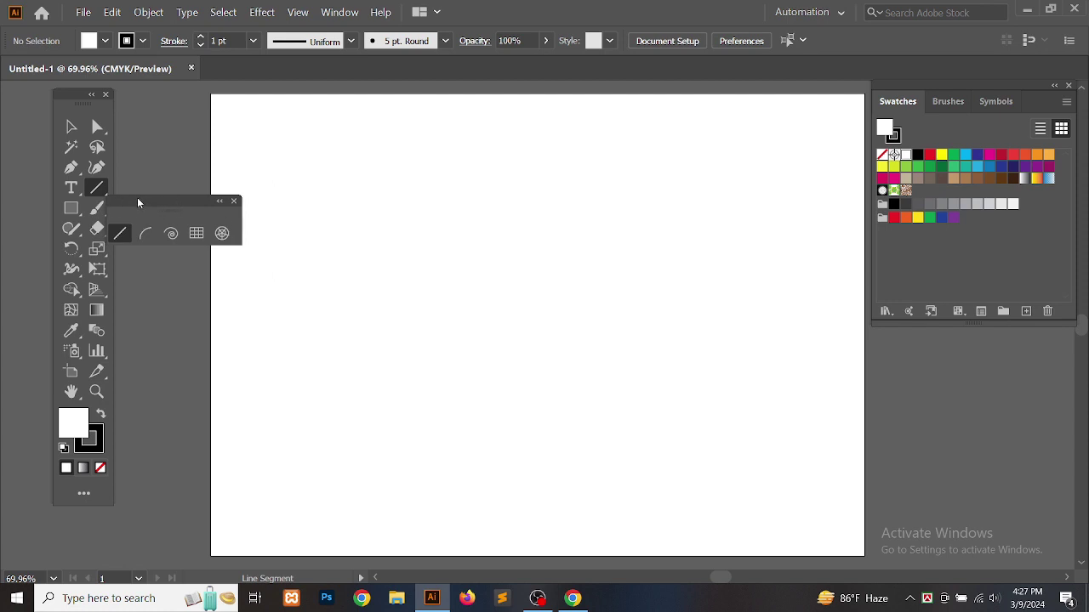
drag(140, 202, 720, 101)
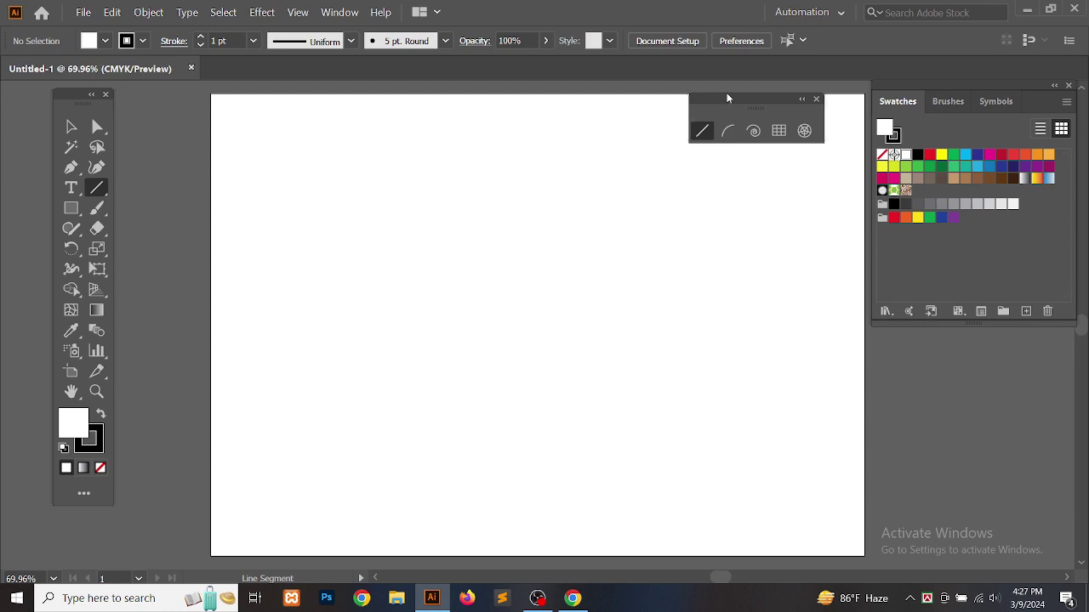
drag(726, 95, 559, 94)
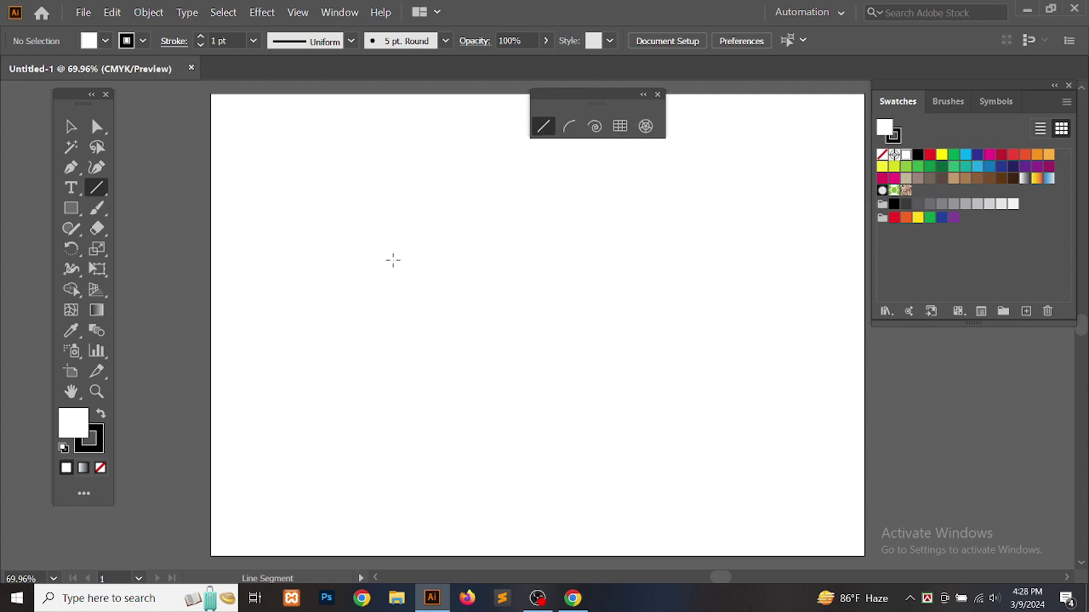
- Draw a short straight line sloping down to the right in the artboard's upper-left area and make its stroke the active colour
drag(377, 218, 451, 279)
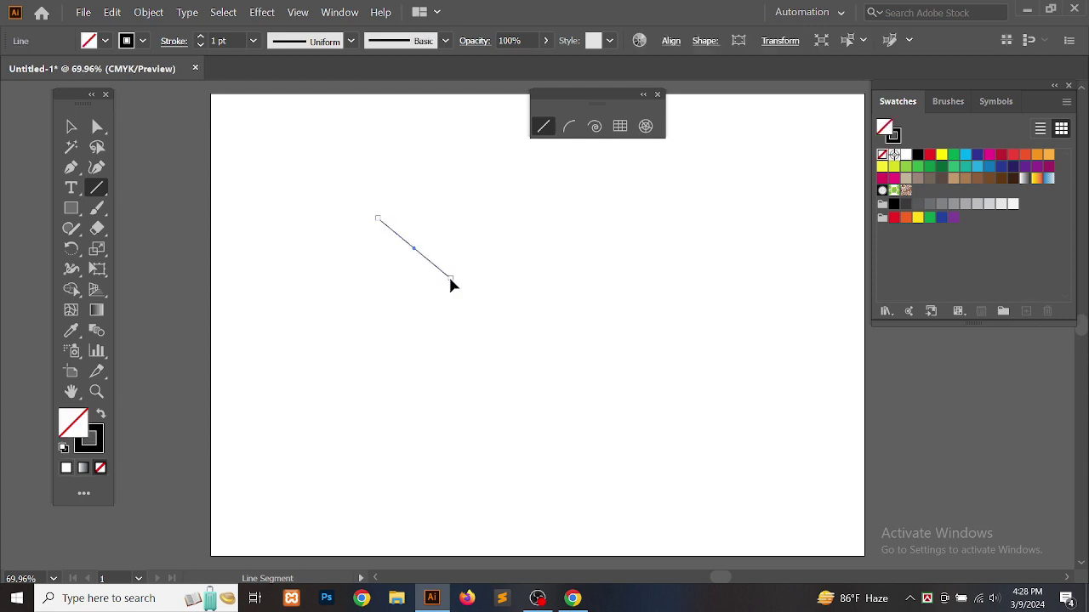
click(72, 126)
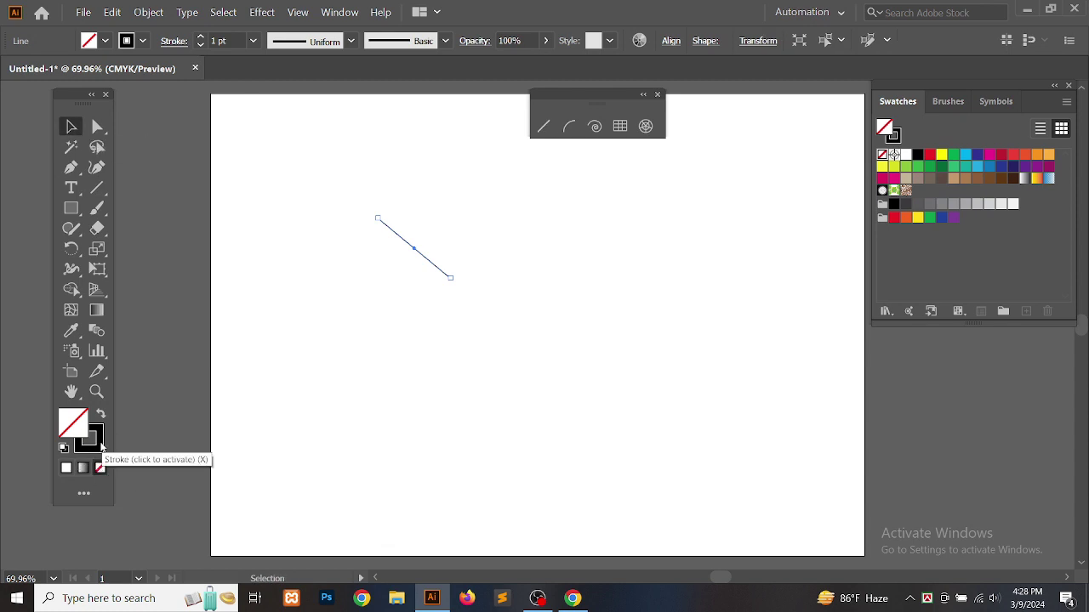
click(100, 446)
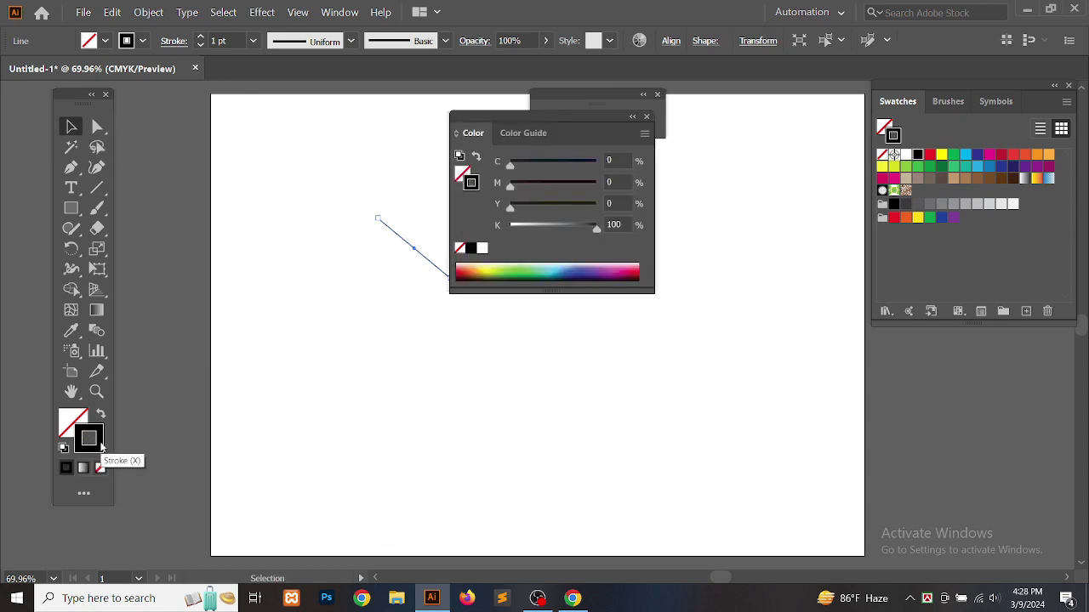
click(649, 119)
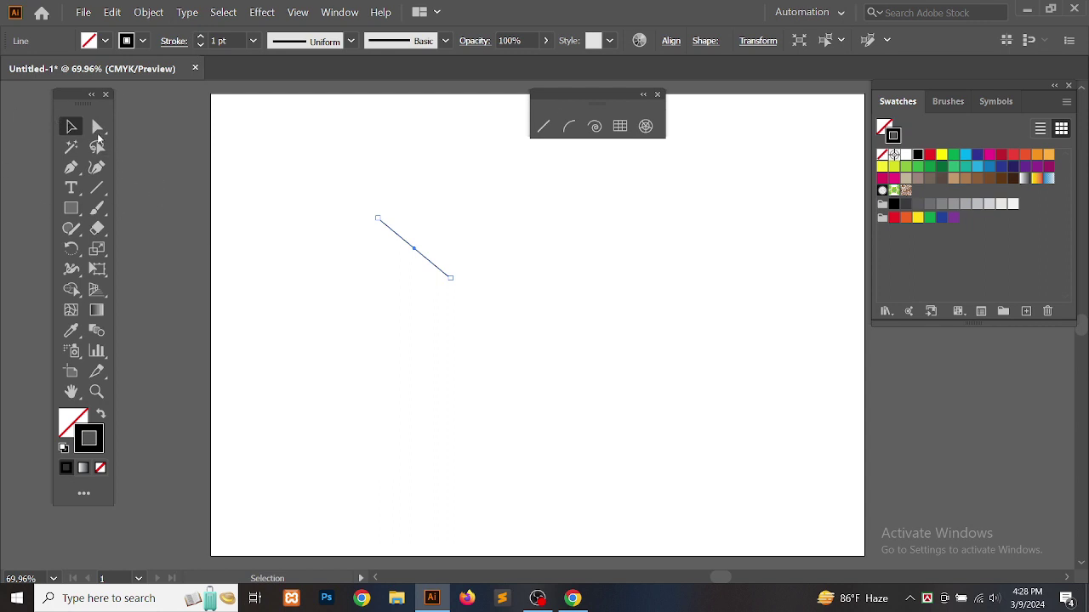
- Rotate a copy of the line by a small angle counterclockwise around its lower-right end
click(72, 249)
click(451, 280)
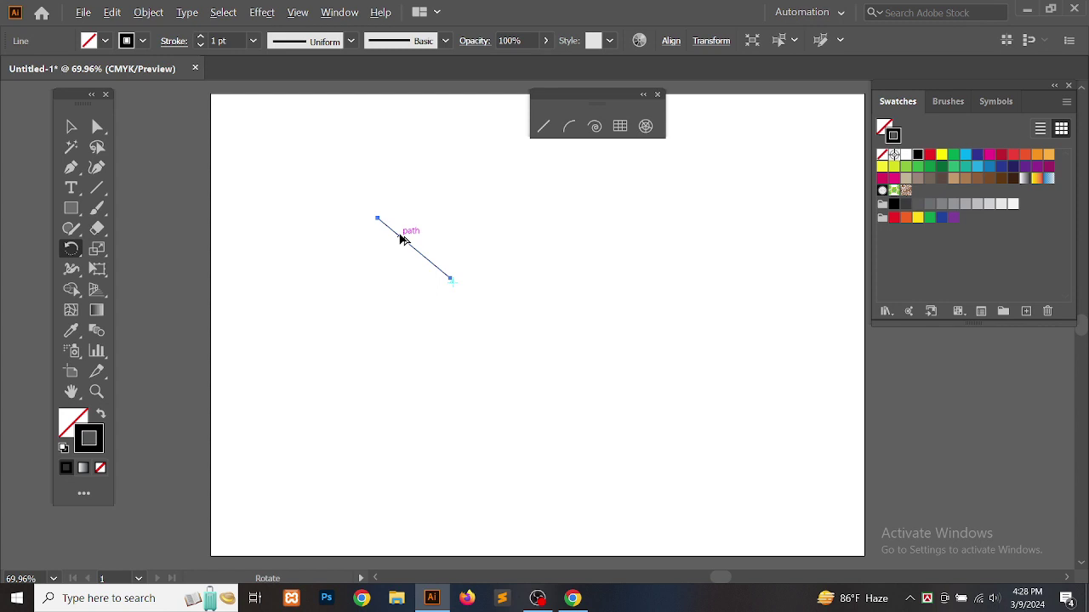
drag(399, 235, 394, 242)
- Repeat the rotated line copy around the same centre until the lines form a complete circular sunburst
key(ctrl+d)
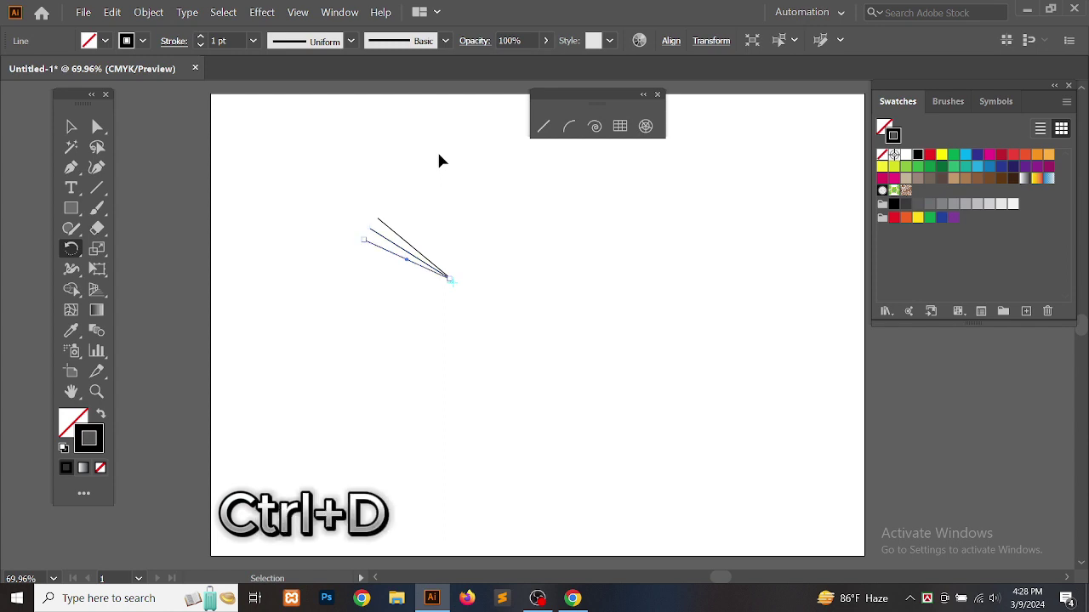
key(ctrl+d)
key(ctrl+d)
key(ctrl+d)
key(ctrl+d)
key(ctrl+d)
key(ctrl+d)
key(ctrl+d)
key(ctrl+d)
key(ctrl+d)
key(ctrl+d)
key(ctrl+d)
key(ctrl+d)
key(ctrl+d)
key(ctrl+d)
key(ctrl+d)
key(ctrl+d)
key(ctrl+d)
key(ctrl+d)
key(ctrl+d)
key(ctrl+d)
key(ctrl+d)
key(ctrl+d)
key(ctrl+d)
key(ctrl+d)
key(ctrl+d)
key(ctrl+d)
key(ctrl+d)
key(ctrl+d)
key(ctrl+d)
key(ctrl+d)
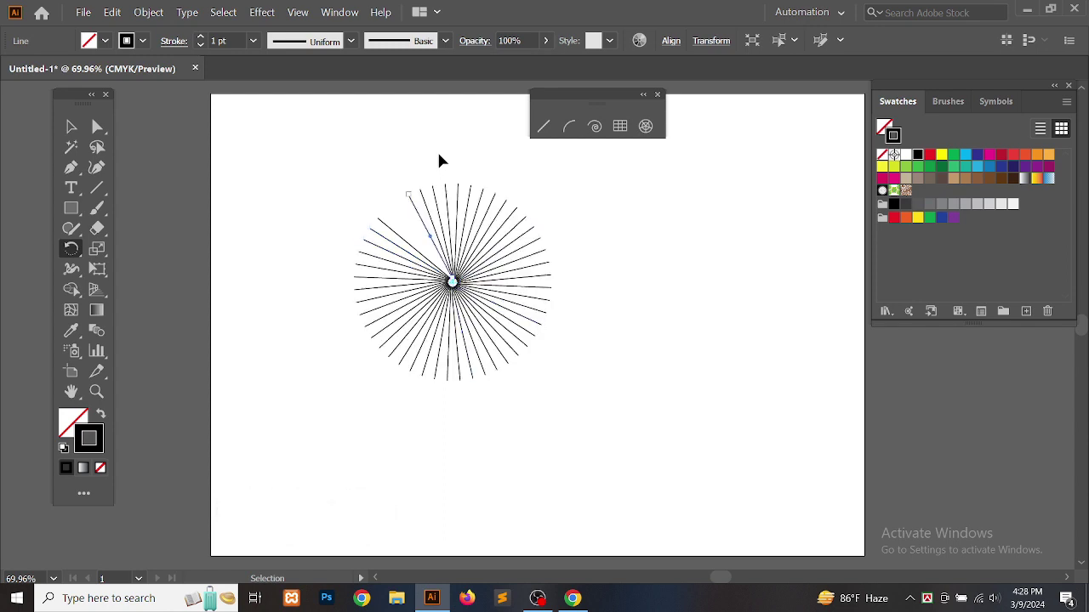
key(ctrl+d)
key(ctrl+d)
key(ctrl+d)
key(ctrl+d)
key(ctrl+d)
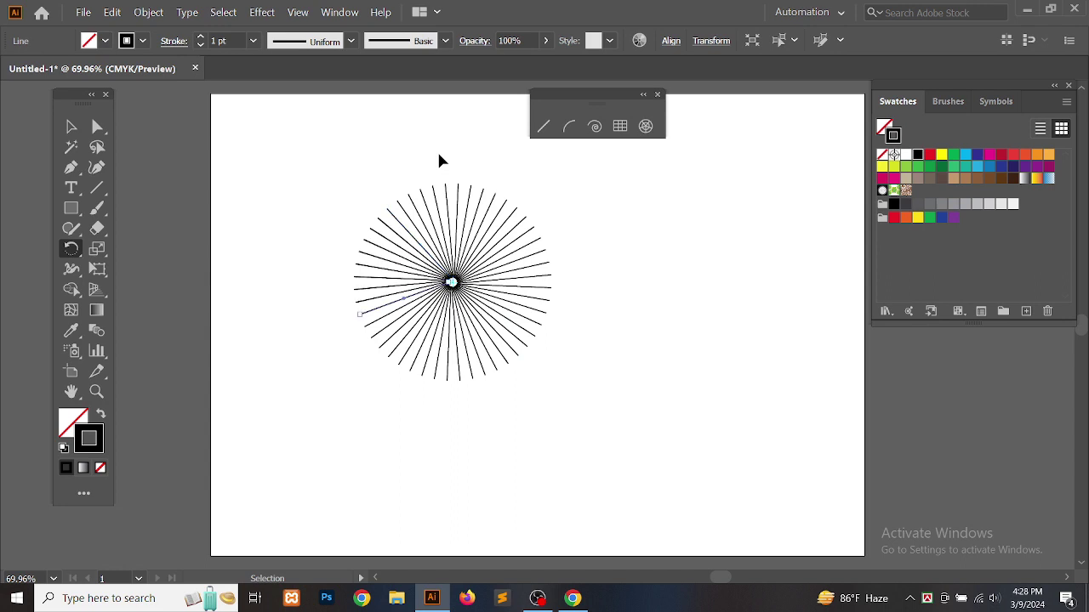
key(ctrl+d)
key(ctrl+d)
key(ctrl+d)
key(ctrl+d)
key(ctrl+d)
key(ctrl+d)
key(ctrl+d)
key(ctrl+d)
key(ctrl+d)
key(ctrl+d)
key(ctrl+d)
key(ctrl+d)
key(ctrl+d)
key(ctrl+d)
key(ctrl+d)
key(ctrl+d)
key(ctrl+d)
key(ctrl+d)
key(ctrl+d)
key(ctrl+d)
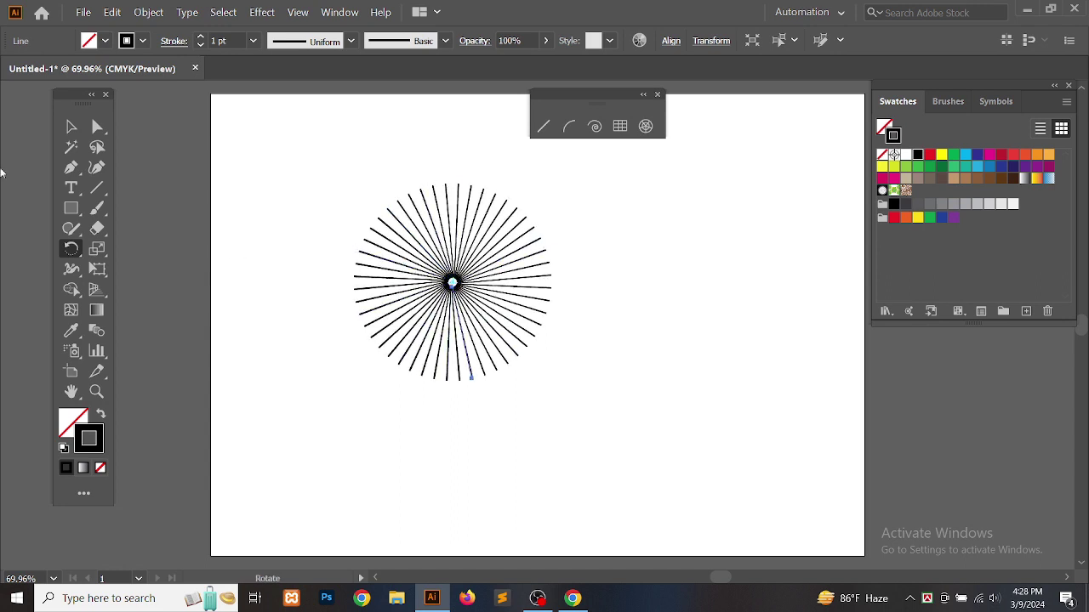
- Scale the whole sunburst down to about half its size and place it in the artboard's upper-left corner
click(72, 127)
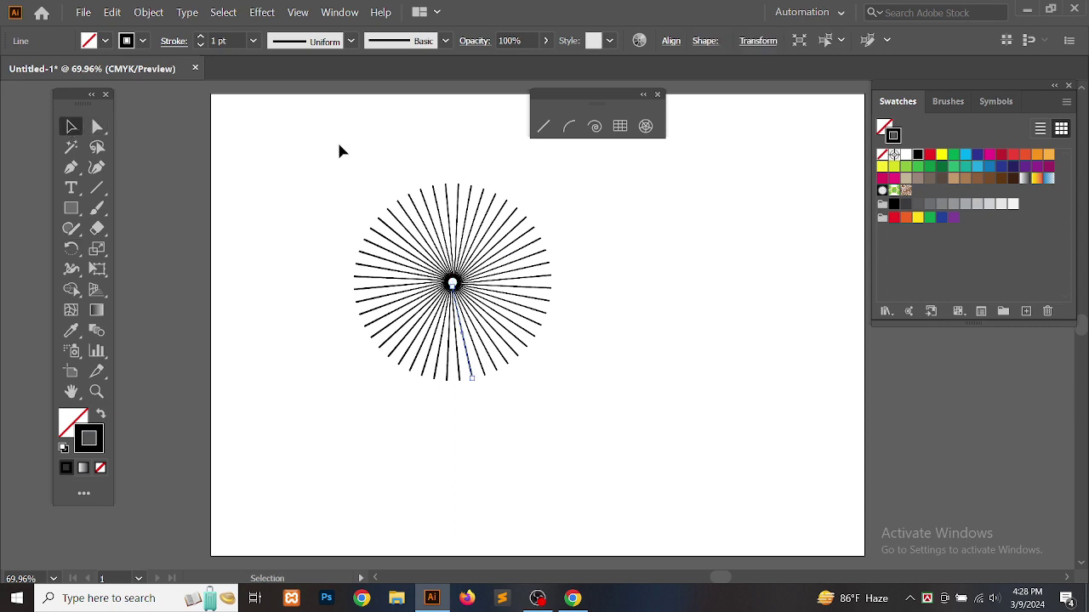
drag(323, 146, 575, 418)
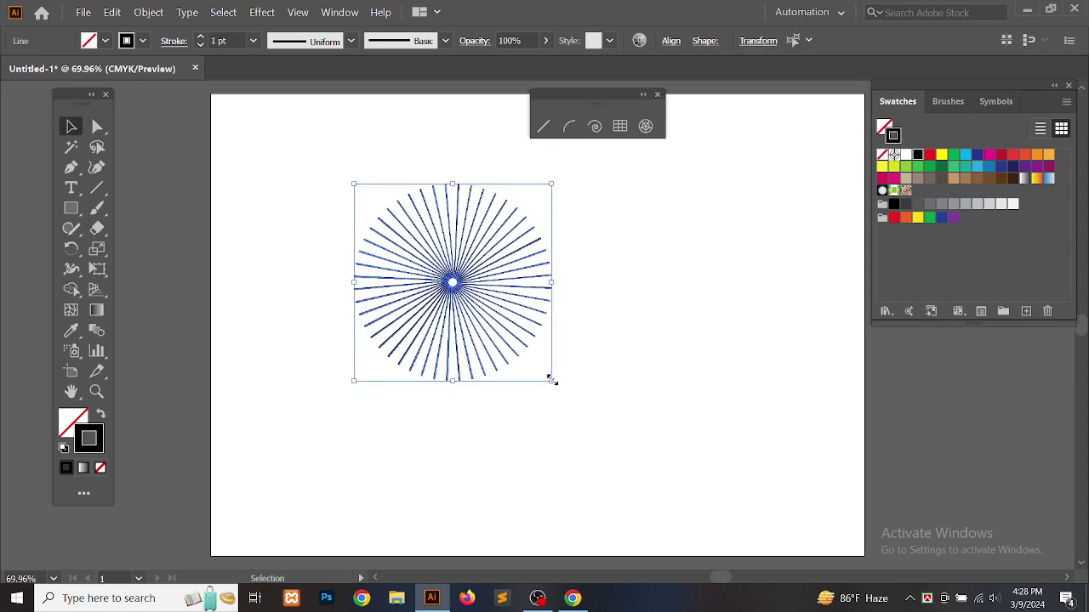
drag(551, 379, 298, 178)
click(389, 181)
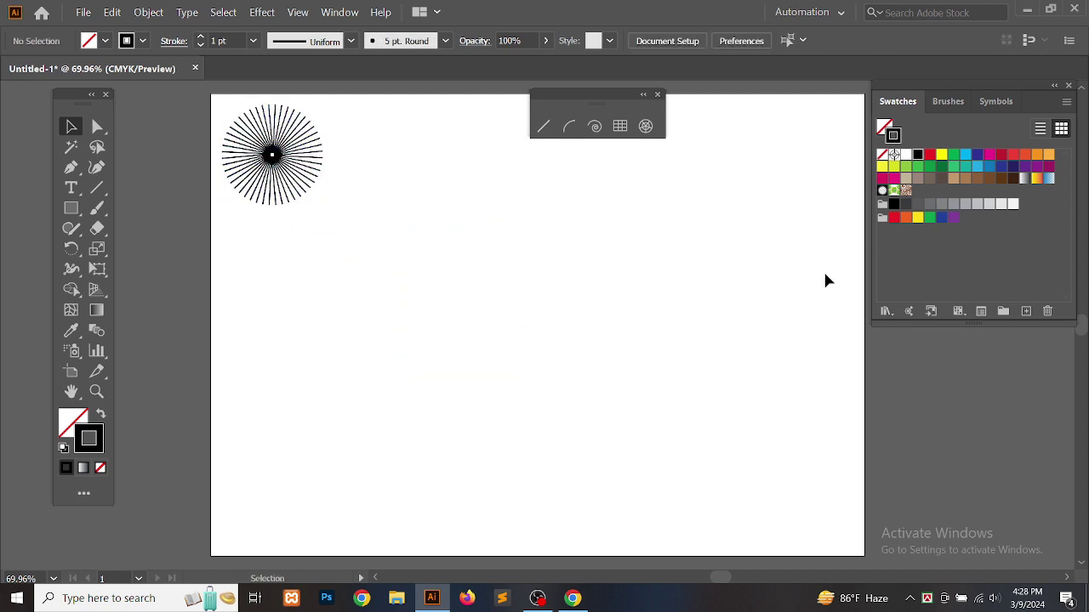
- Draw two opposing arcs with the Arc tool near the artboard's centre so that they form a leaf shape
click(570, 128)
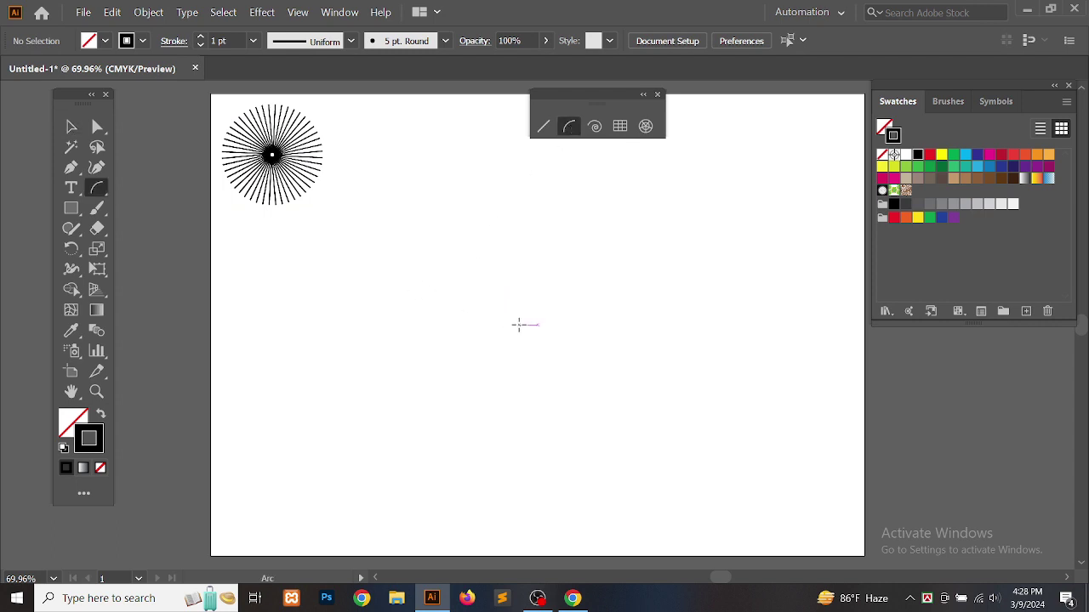
drag(520, 324, 564, 363)
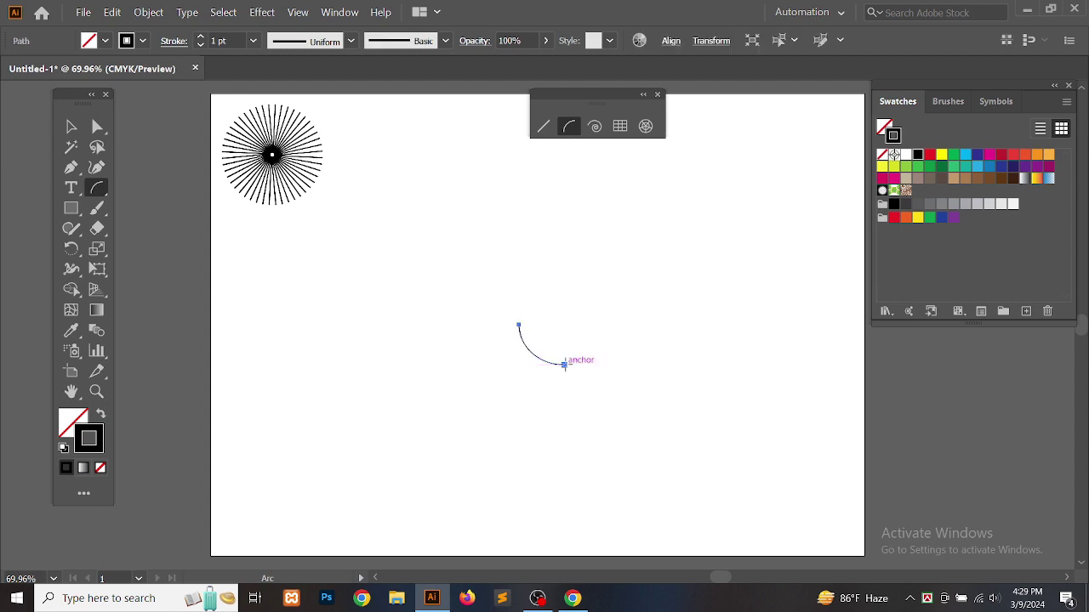
drag(563, 364, 515, 323)
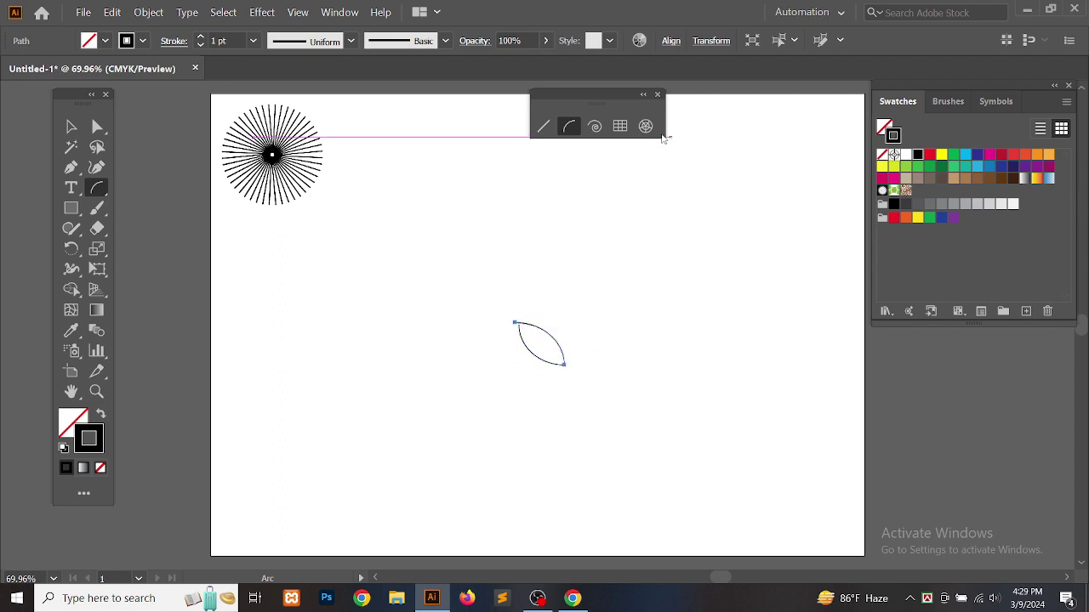
click(71, 126)
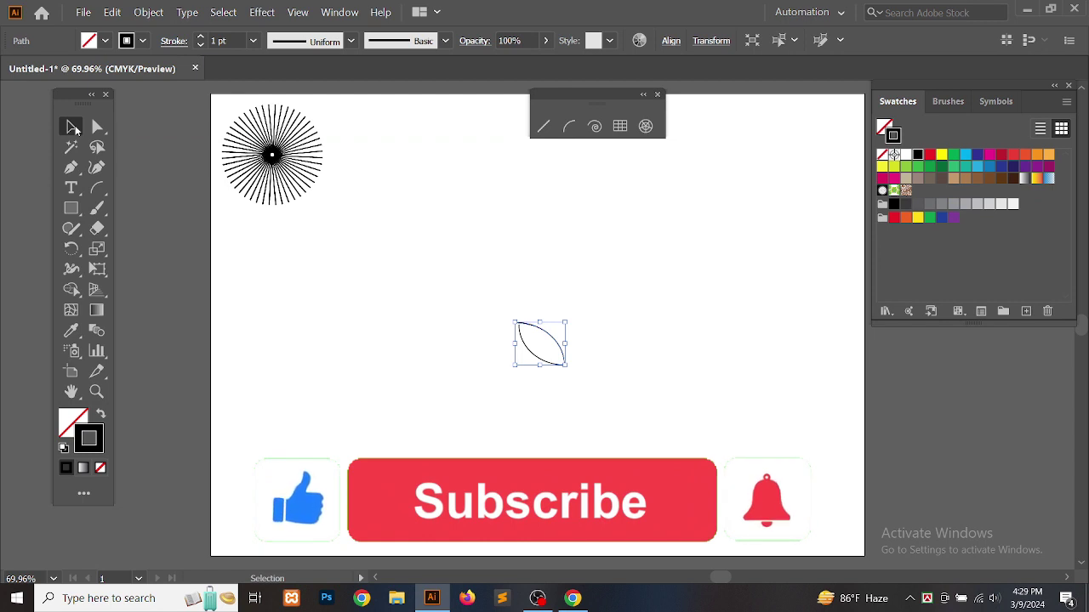
click(448, 387)
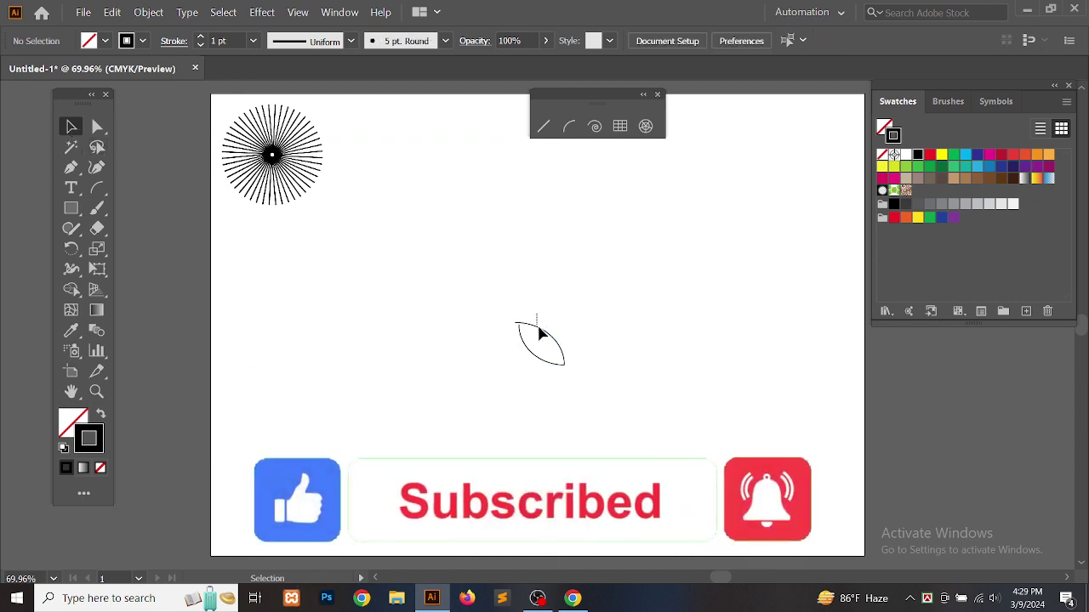
- Select both arcs of the leaf and rotate a copy counterclockwise around their lower-right meeting point
click(552, 361)
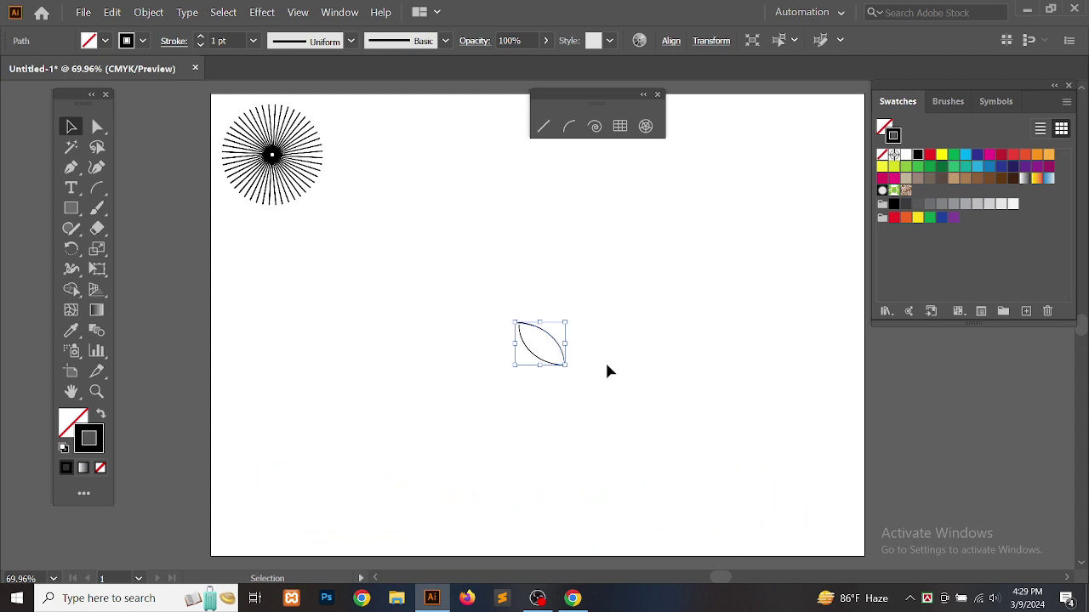
click(607, 293)
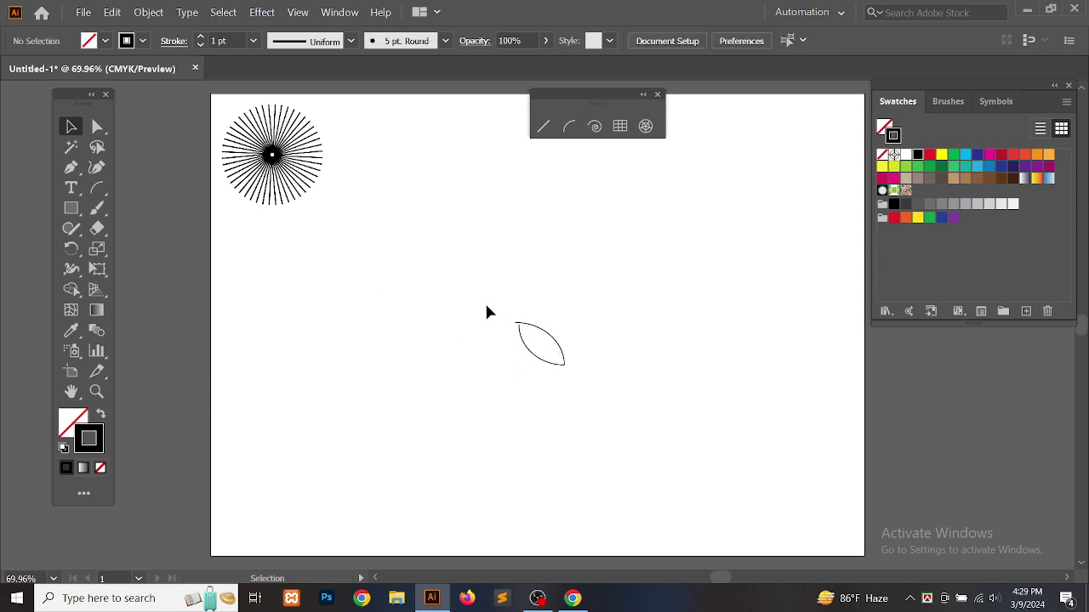
drag(489, 295, 588, 392)
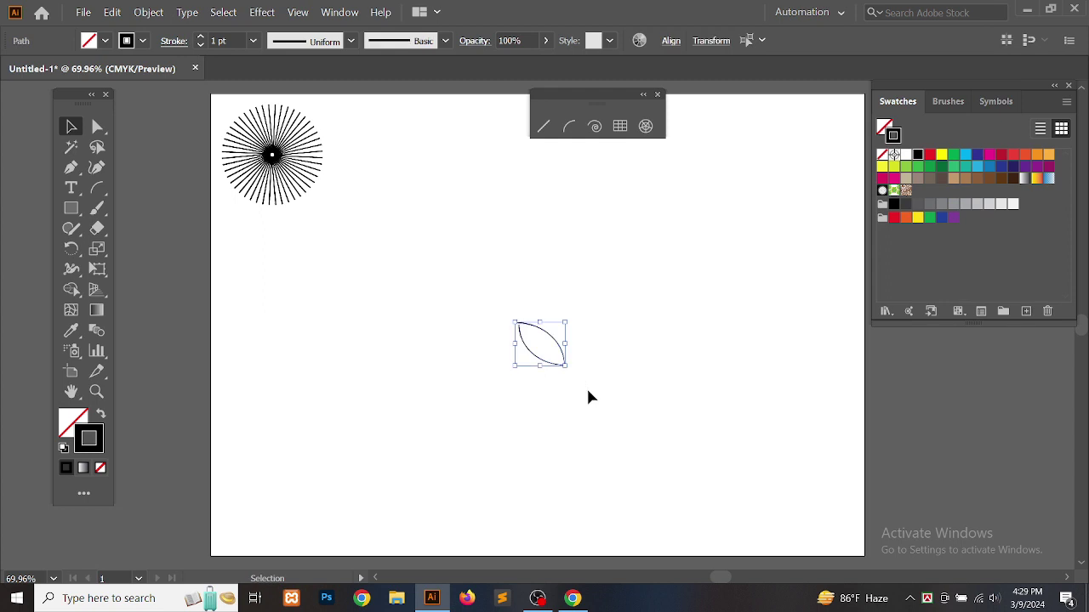
click(78, 249)
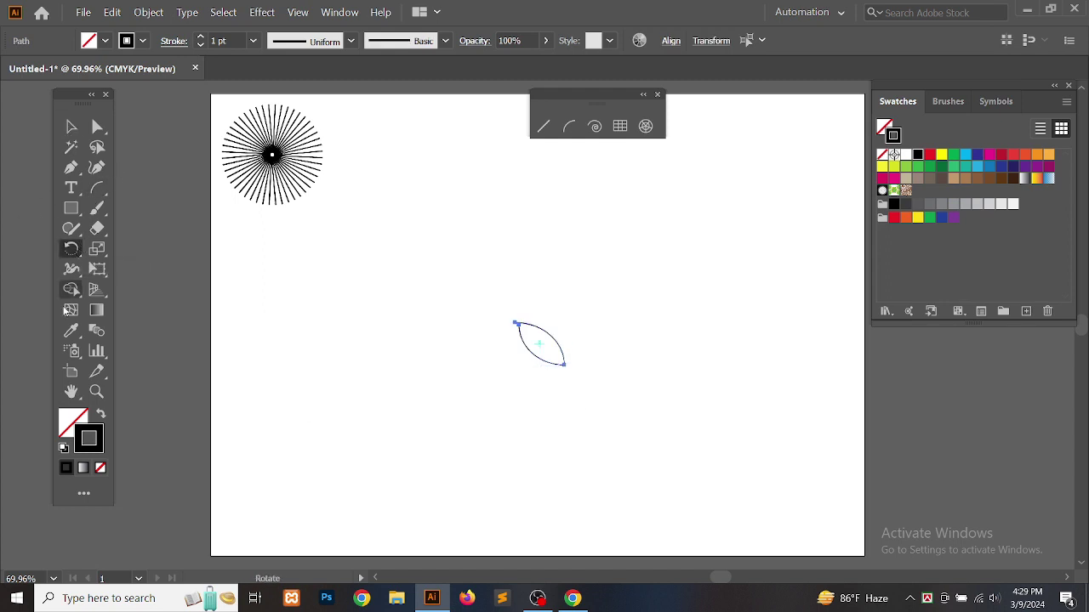
alt+click(565, 366)
drag(533, 358, 530, 372)
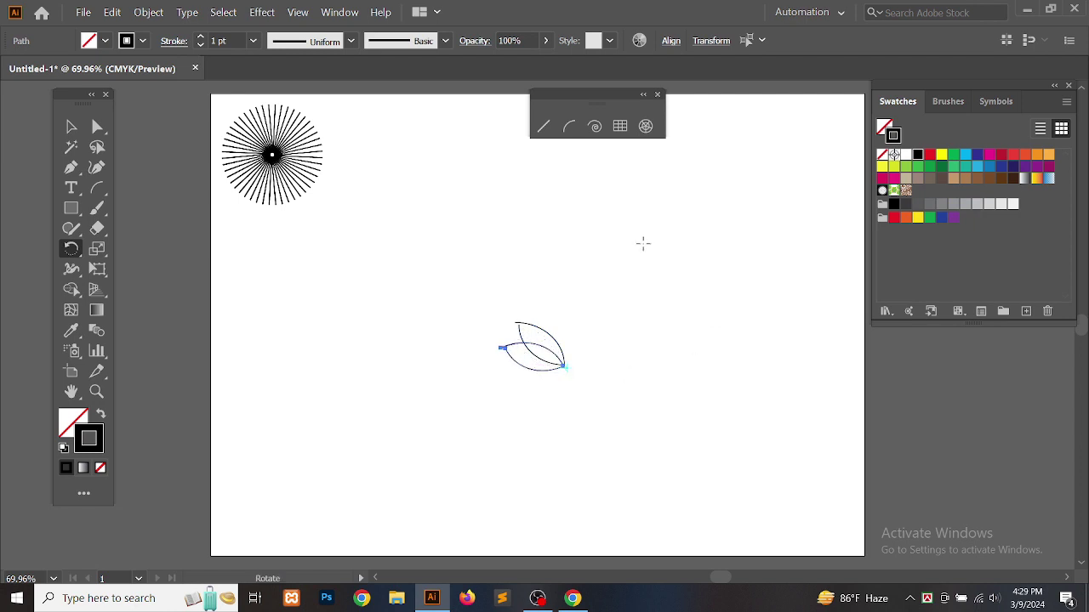
- Repeat the rotated leaf copy around the same centre until the leaves form a complete circular lattice flower
key(ctrl+d)
key(ctrl+d)
key(ctrl+d)
key(ctrl+d)
key(ctrl+d)
key(ctrl+d)
key(ctrl+d)
key(ctrl+d)
key(ctrl+d)
key(ctrl+d)
key(ctrl+d)
key(ctrl+d)
key(ctrl+d)
key(ctrl+d)
key(ctrl+d)
key(ctrl+d)
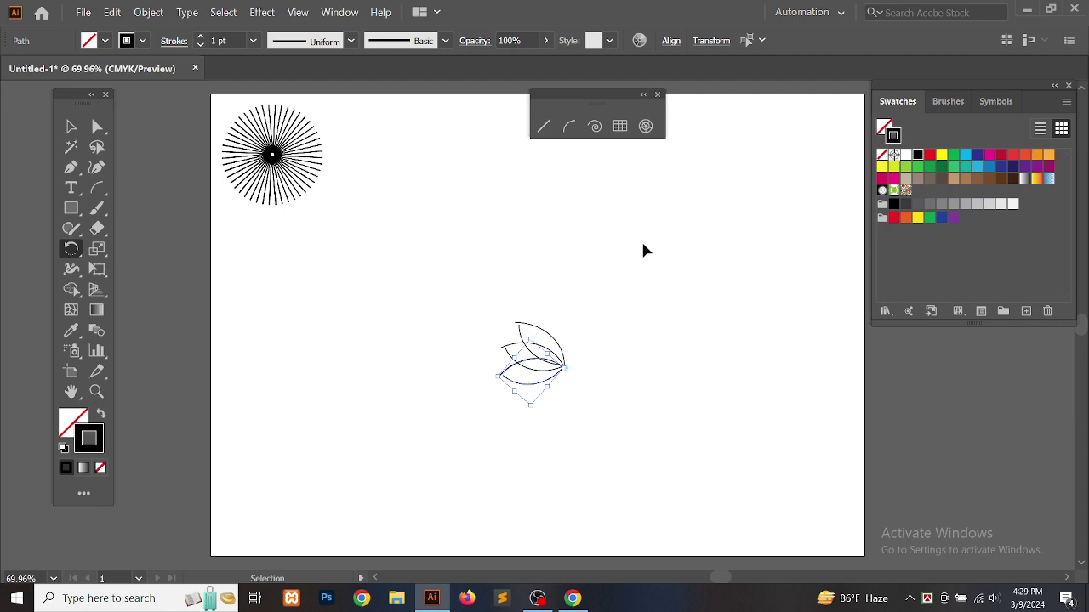
key(ctrl+d)
key(ctrl+d)
key(ctrl+d)
key(ctrl+d)
key(ctrl+d)
key(ctrl+d)
key(ctrl+d)
key(ctrl+d)
key(ctrl+d)
key(ctrl+d)
key(ctrl+d)
key(ctrl+d)
key(ctrl+d)
key(ctrl+d)
key(ctrl+d)
key(ctrl+d)
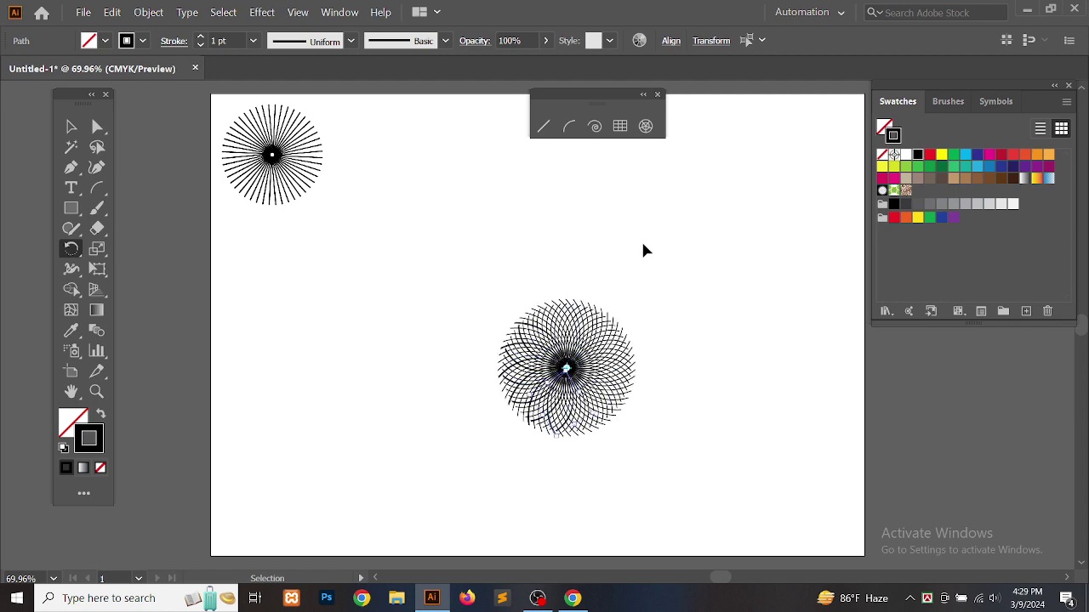
key(ctrl+d)
key(ctrl+d)
key(ctrl+d)
key(ctrl+d)
key(ctrl+d)
key(ctrl+d)
key(ctrl+d)
key(ctrl+d)
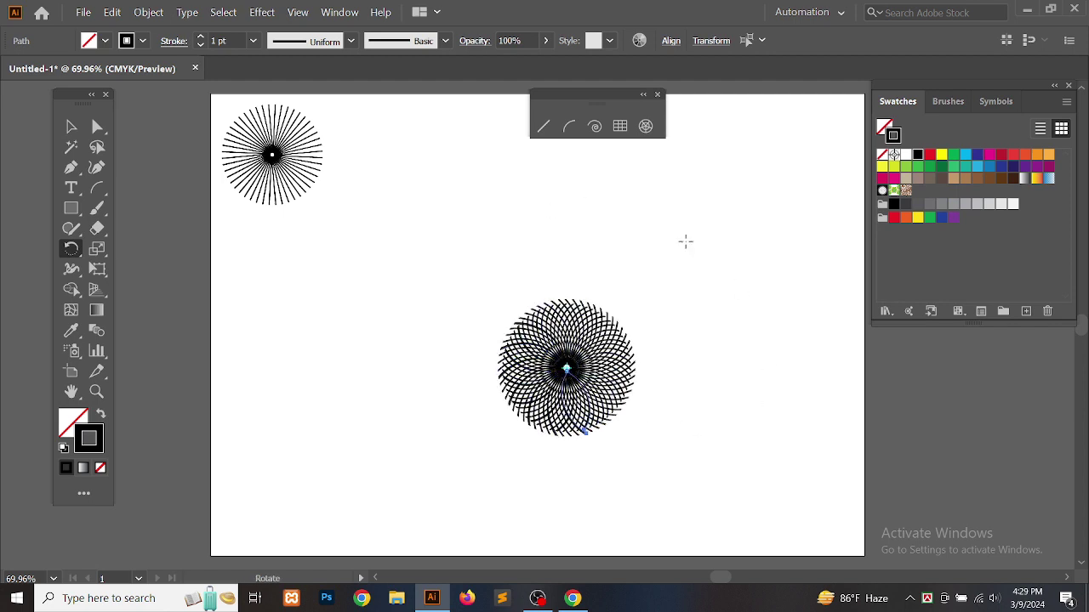
- Move the whole leaf flower to the artboard's upper edge, directly to the right of the sunburst, and deselect it
click(72, 127)
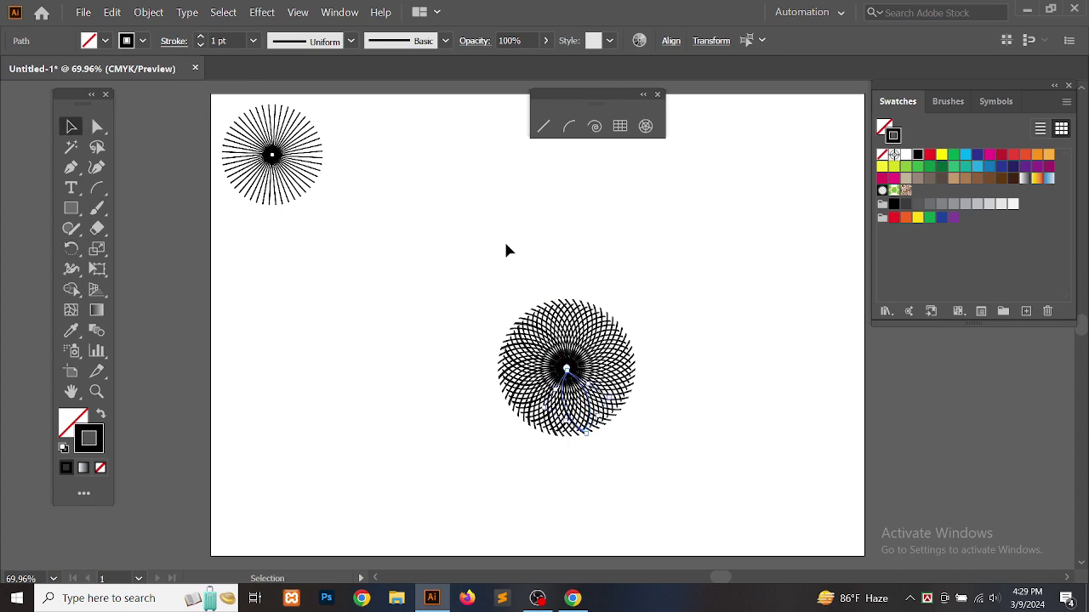
drag(487, 274, 654, 479)
drag(602, 386, 441, 180)
click(593, 233)
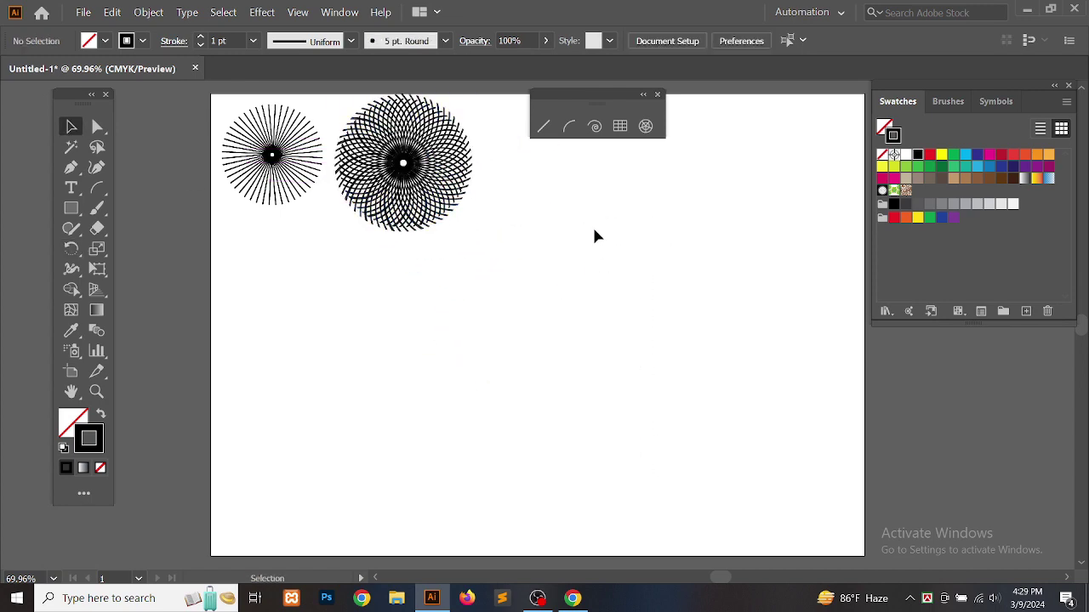
- Draw a small spiral near the artboard's centre with the Spiral tool and rotate a copy counterclockwise around its outer end
click(595, 128)
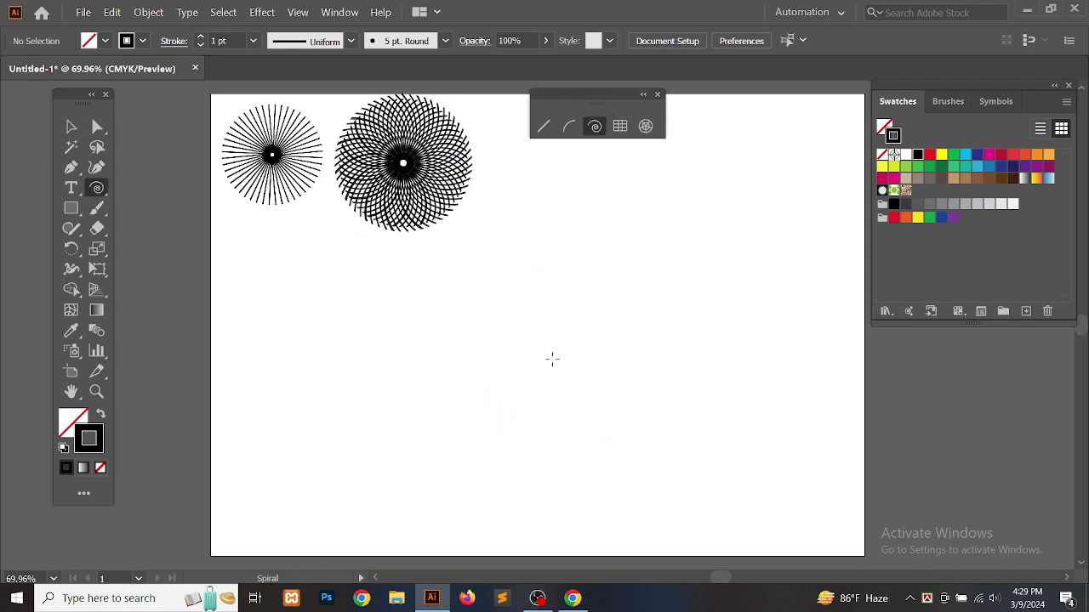
drag(554, 352, 568, 383)
click(71, 127)
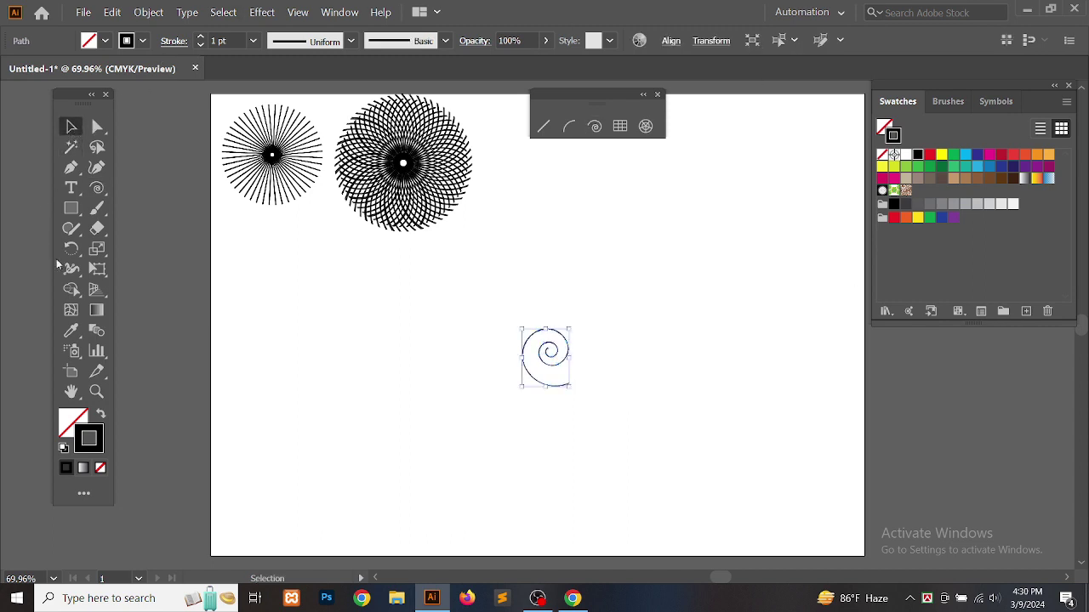
click(71, 250)
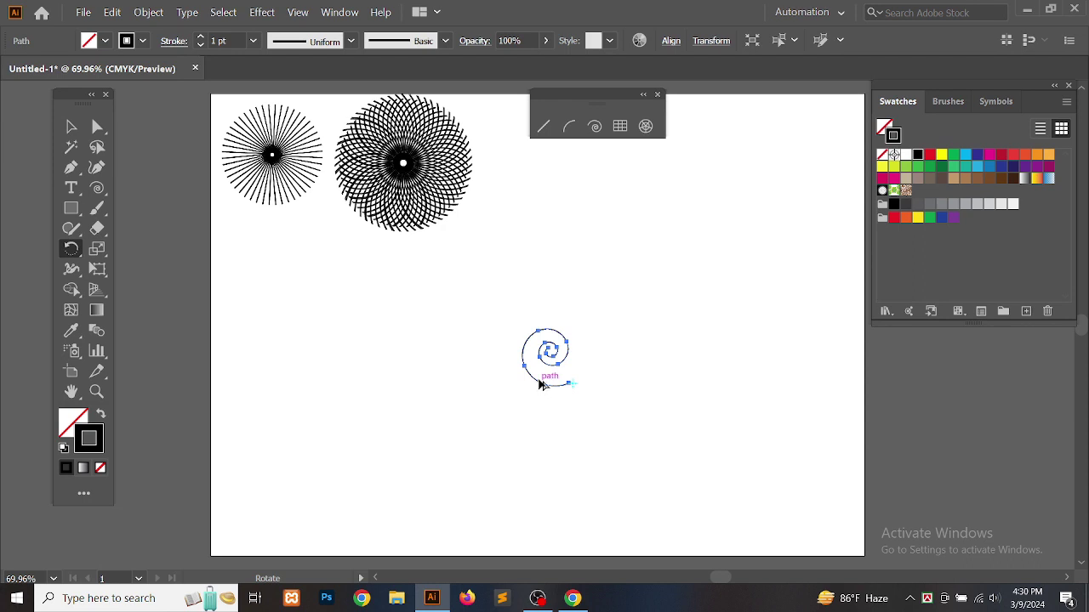
drag(542, 383, 539, 398)
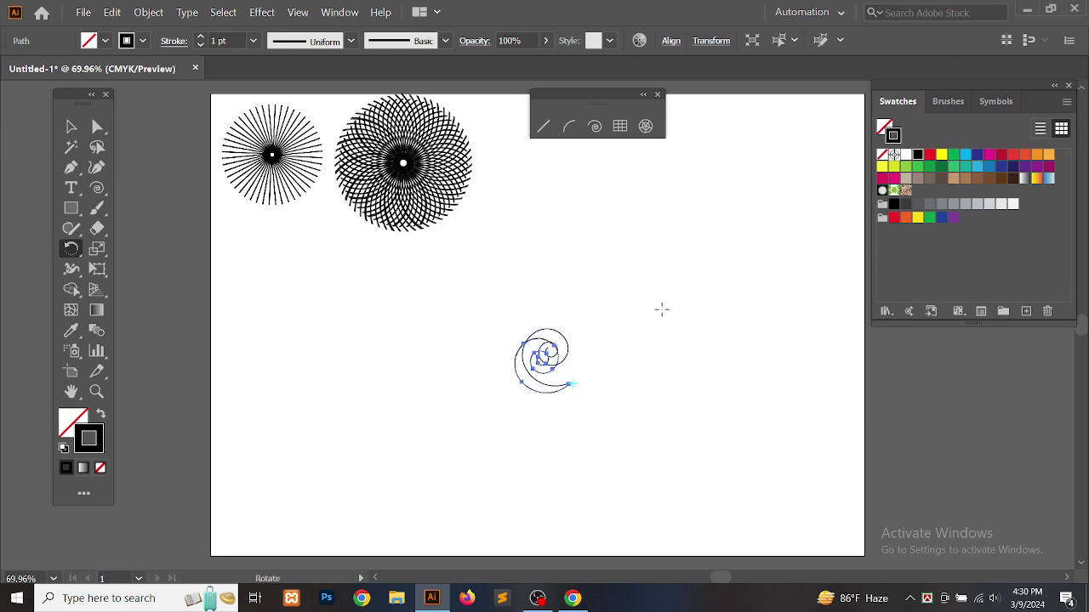
- Repeat the rotated spiral copy around the same point until the spirals form a dense, complete circular pattern
key(ctrl+d)
key(ctrl+d)
key(ctrl+d)
key(ctrl+d)
key(ctrl+d)
key(ctrl+d)
key(ctrl+d)
key(ctrl+d)
key(ctrl+d)
key(ctrl+d)
key(ctrl+d)
key(ctrl+d)
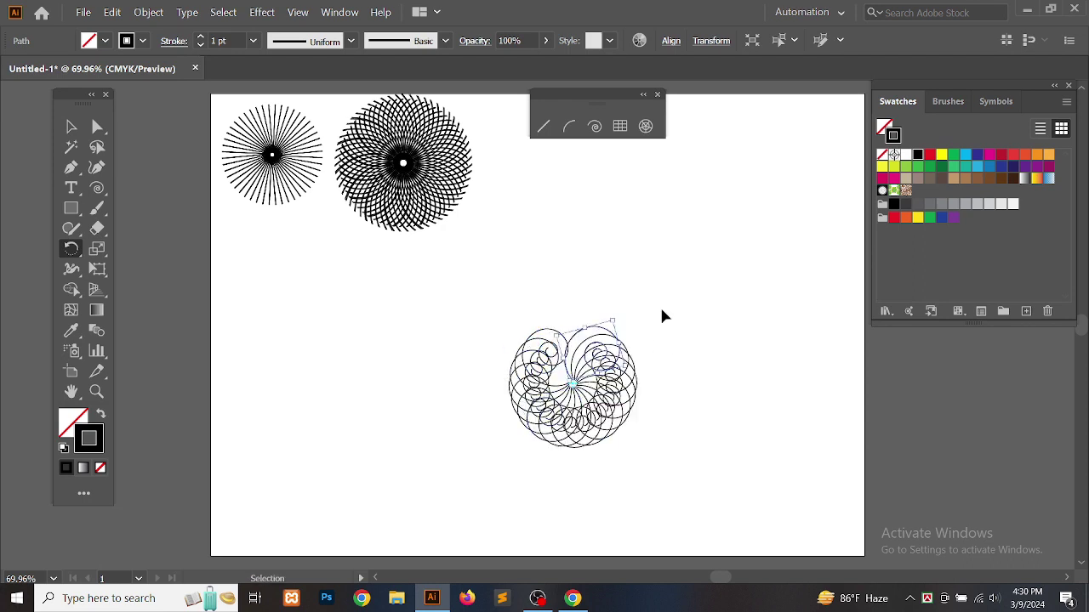
key(ctrl+d)
key(ctrl+d)
key(ctrl+d)
key(ctrl+d)
key(ctrl+d)
key(ctrl+d)
key(ctrl+d)
key(ctrl+d)
key(ctrl+d)
key(ctrl+d)
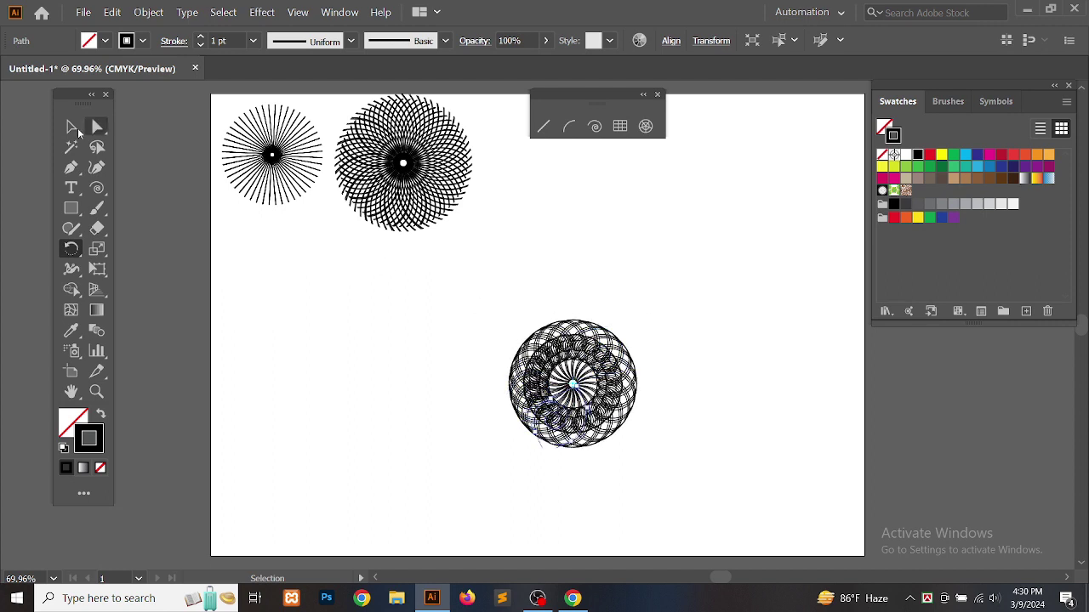
- Select the whole spiral pattern and move it to the artboard's upper edge, directly to the right of the leaf flower
click(73, 128)
drag(495, 297, 619, 417)
drag(581, 382, 559, 147)
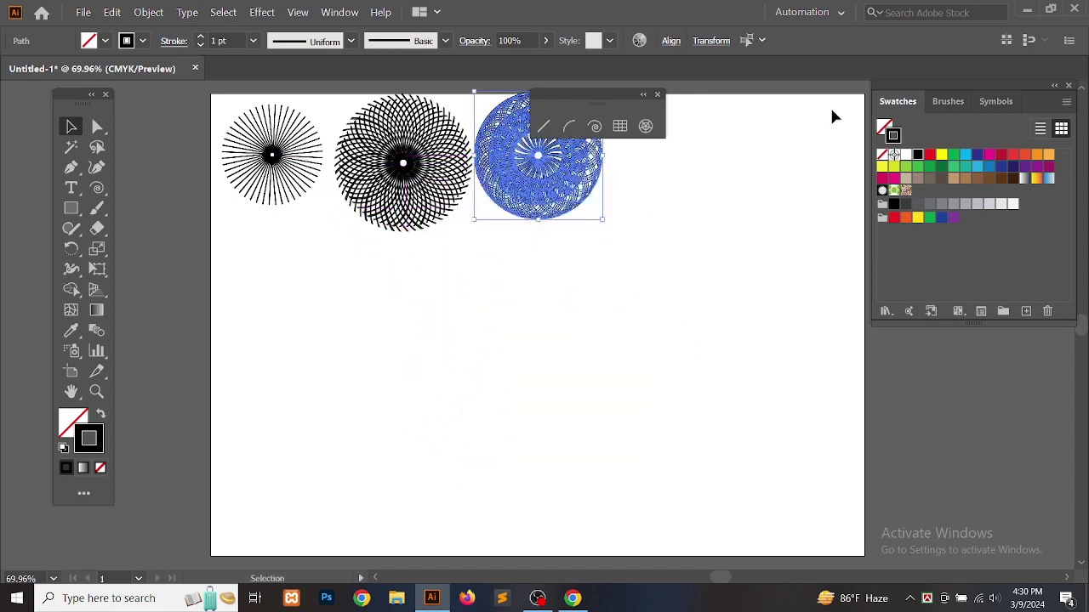
- Draw a small rectangular grid on the blank area and rotate a copy counterclockwise around its lower-right corner
click(620, 126)
drag(417, 355, 486, 387)
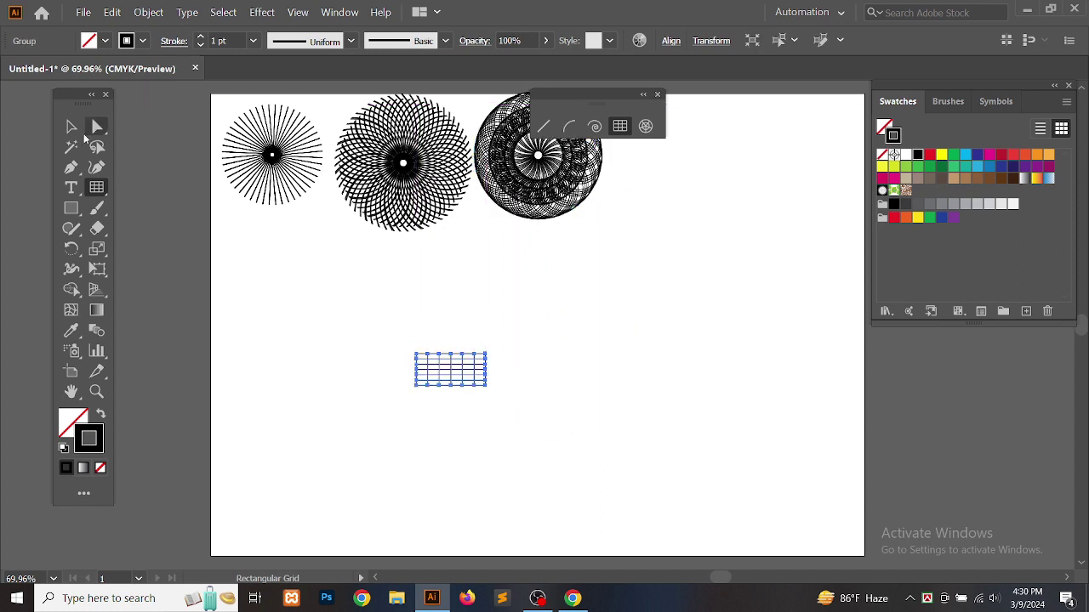
click(72, 127)
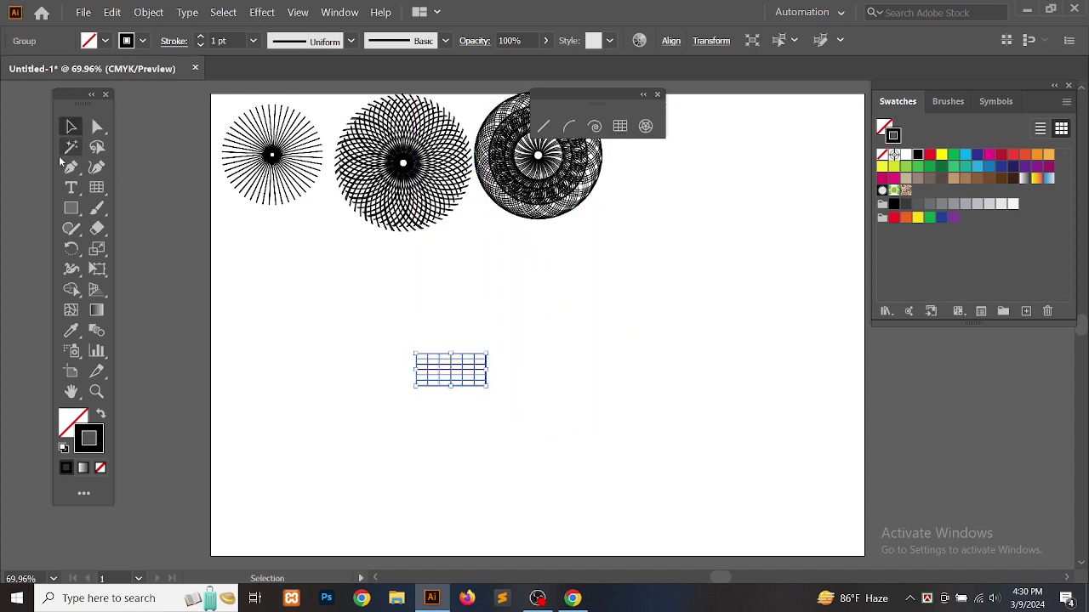
click(71, 252)
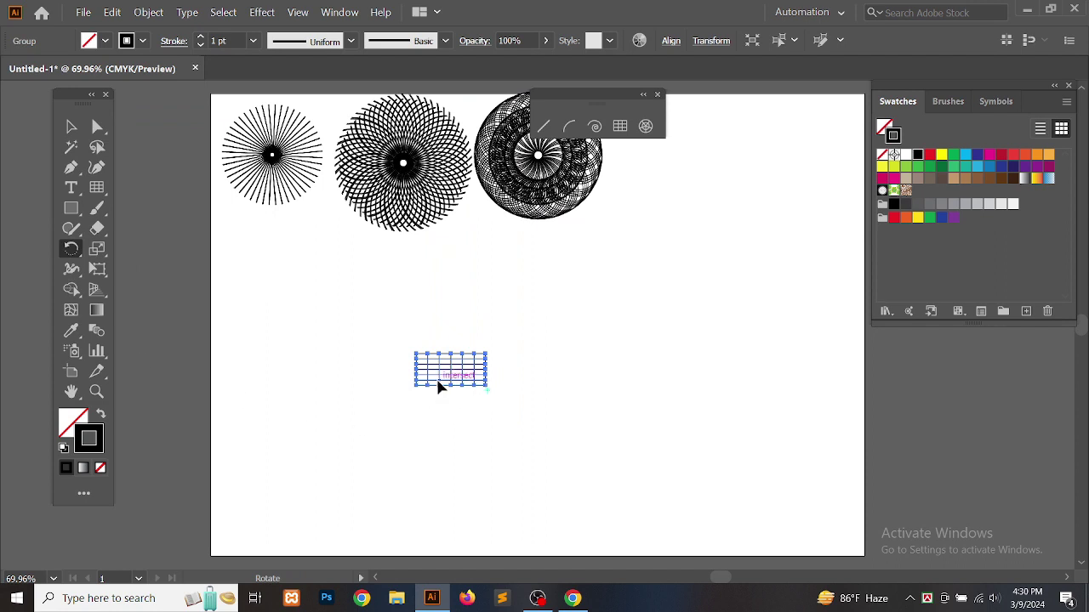
drag(439, 387, 425, 408)
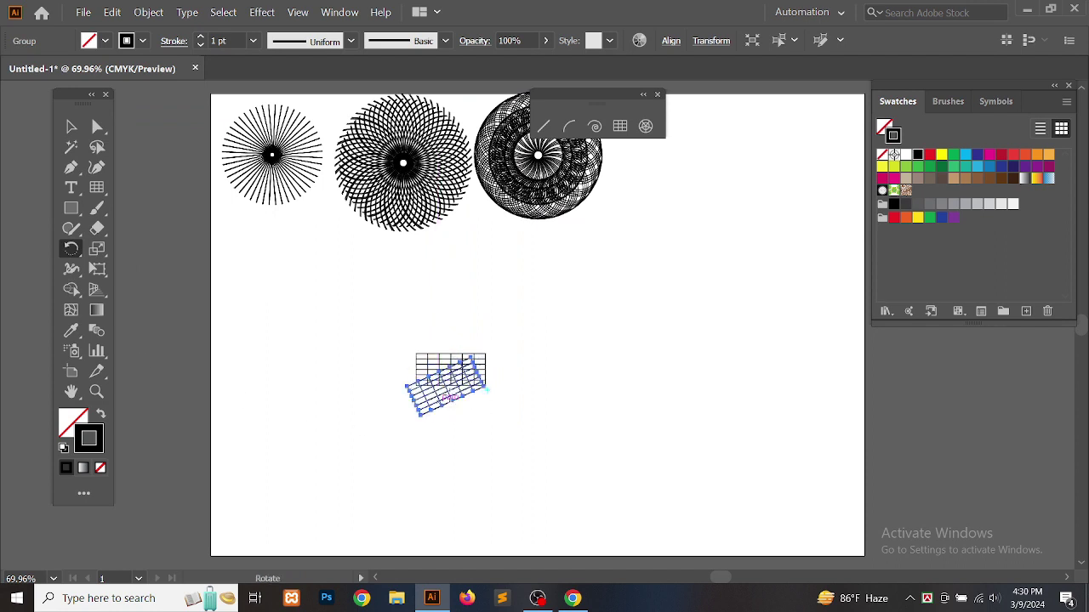
- Repeat the rotated grid copy around the same corner until the grids form a full, dense circular rosette
key(v)
key(ctrl+d)
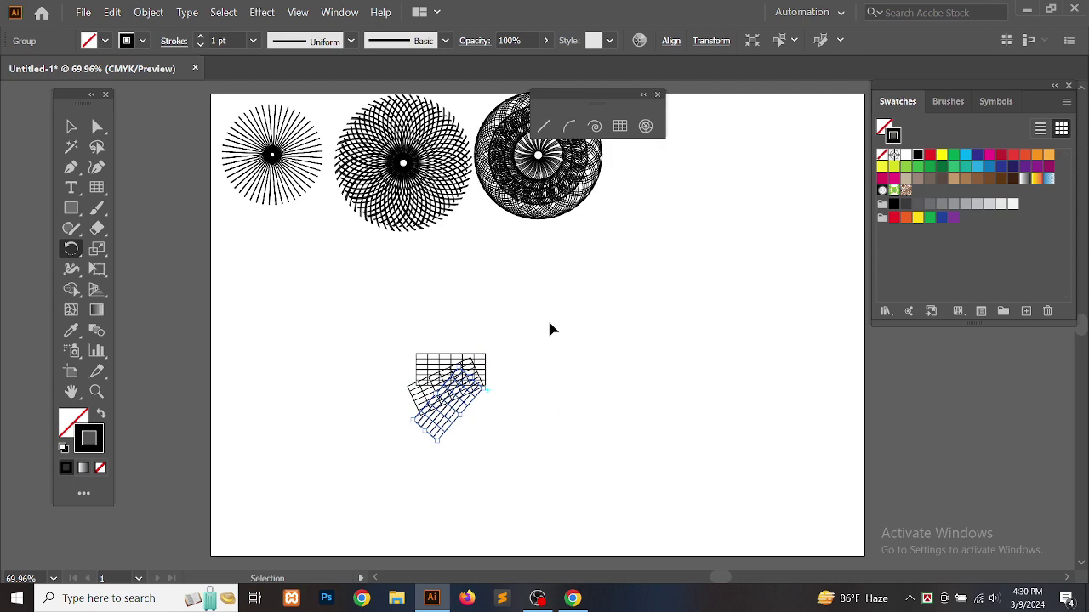
key(ctrl+d)
key(ctrl+d)
key(ctrl+d)
key(ctrl+d)
key(ctrl+d)
key(ctrl+d)
key(ctrl+d)
key(ctrl+d)
key(ctrl+d)
key(ctrl+d)
key(ctrl+d)
key(ctrl+d)
key(ctrl+d)
key(ctrl+d)
key(ctrl+d)
key(ctrl+d)
key(ctrl+d)
key(ctrl+d)
key(ctrl+d)
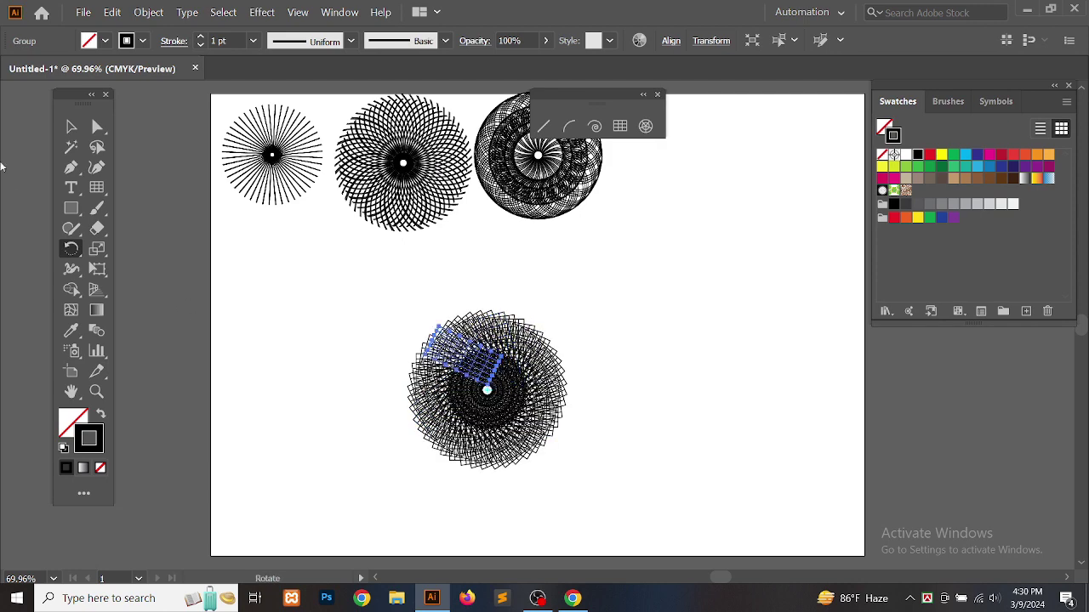
- Scale the whole grid rosette down to about two-thirds, move it directly below the sunburst and deselect it
click(72, 128)
drag(379, 295, 527, 390)
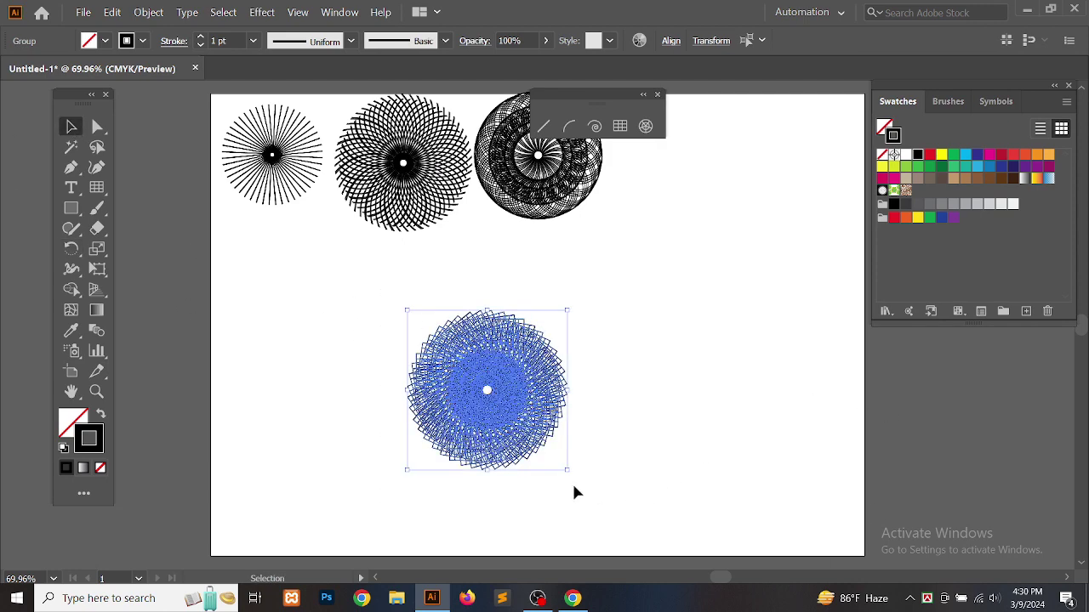
drag(569, 473, 552, 444)
drag(516, 406, 303, 297)
click(594, 307)
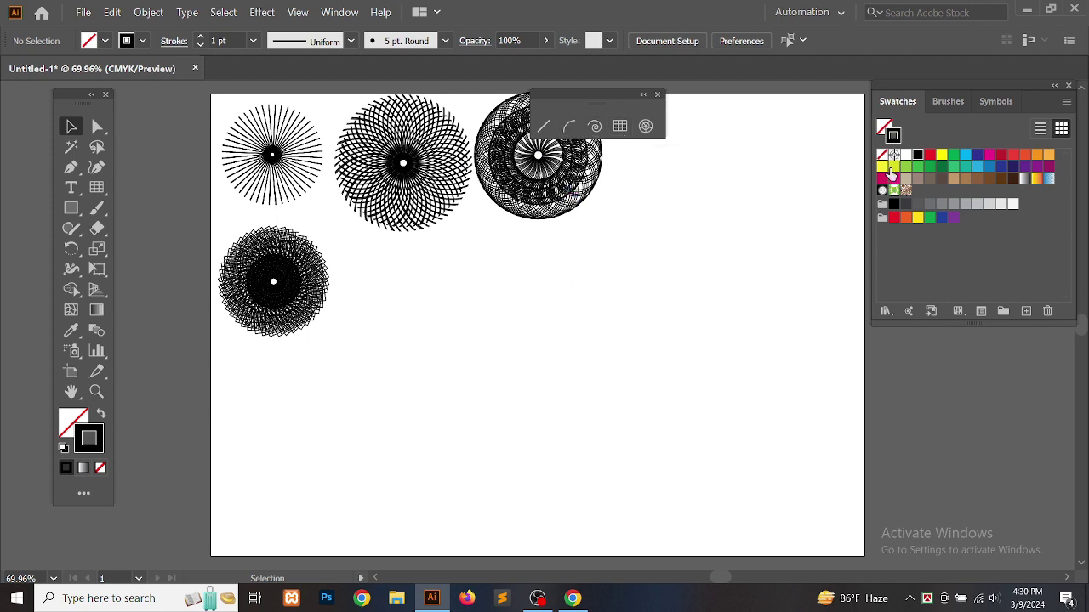
- Draw a circular polar grid with concentric rings and five radial dividers on the blank area with the Polar Grid tool
click(645, 127)
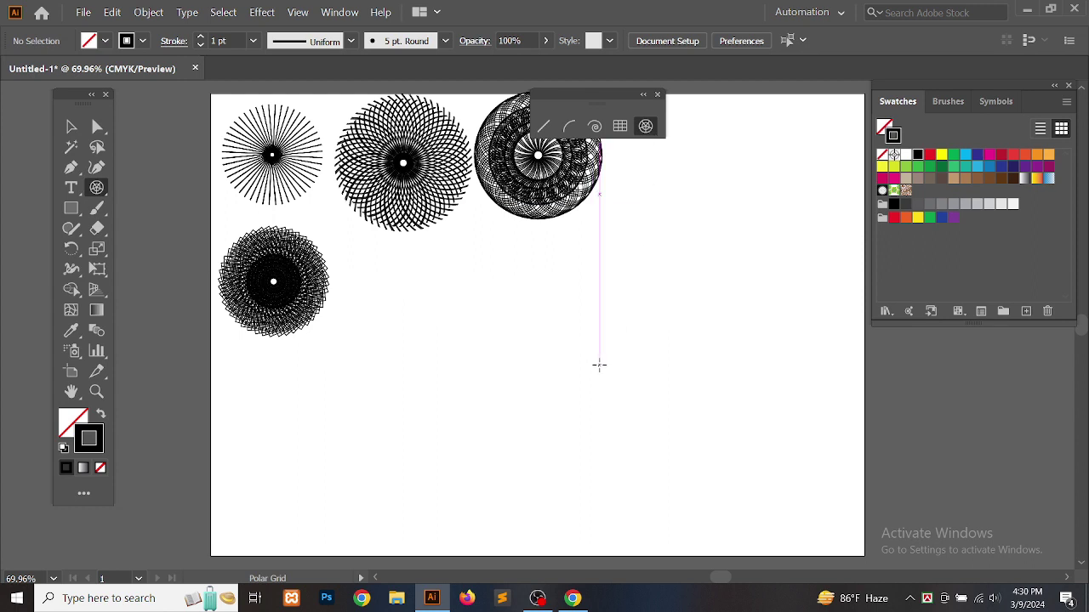
drag(600, 366, 634, 449)
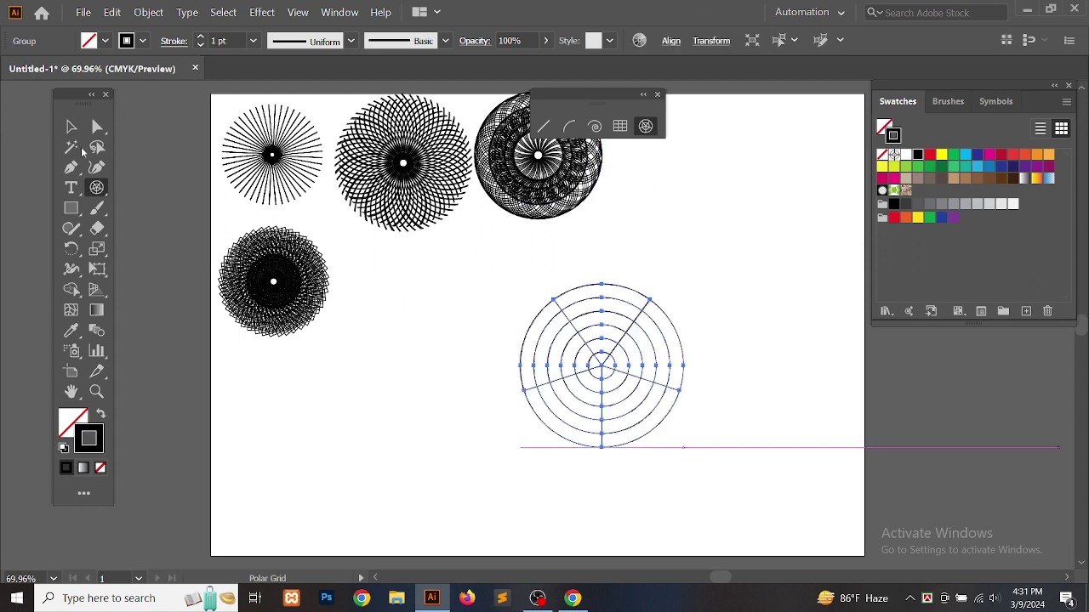
click(72, 127)
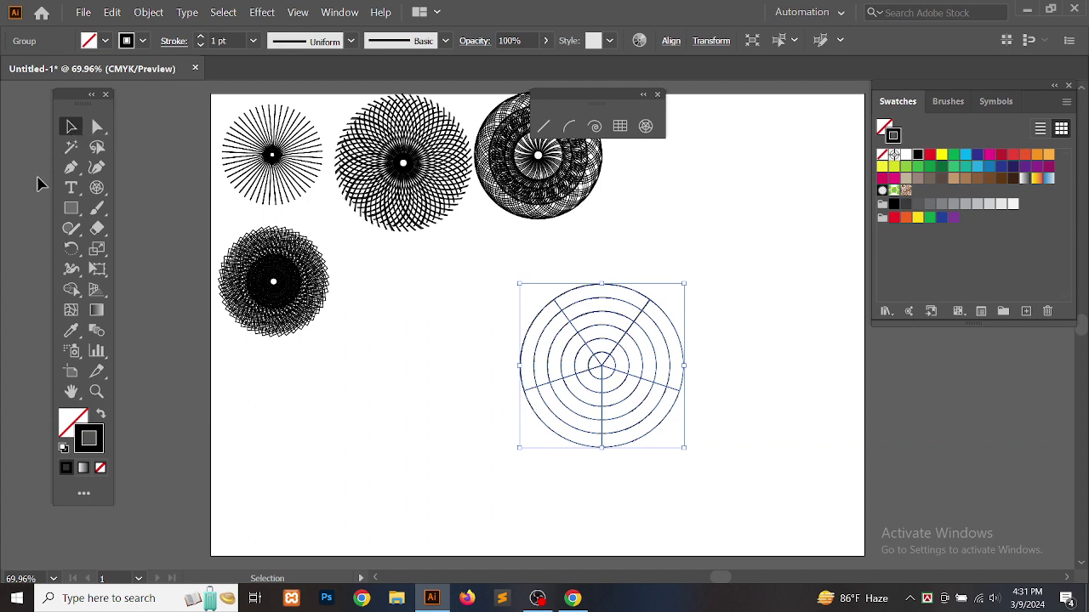
- Ungroup the polar grid and delete its radial divider lines
right_click(608, 358)
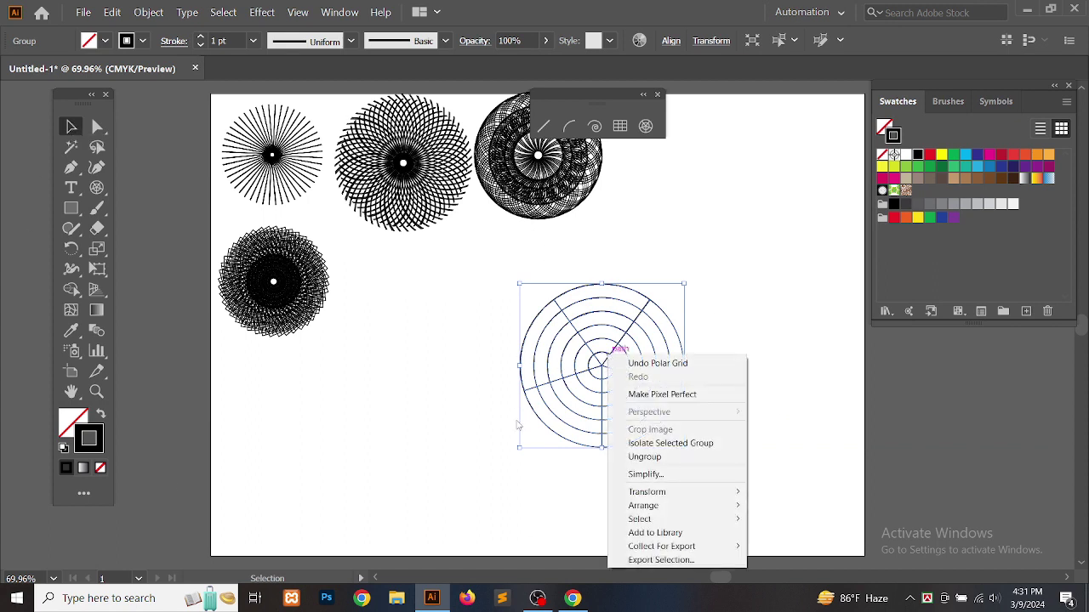
click(651, 456)
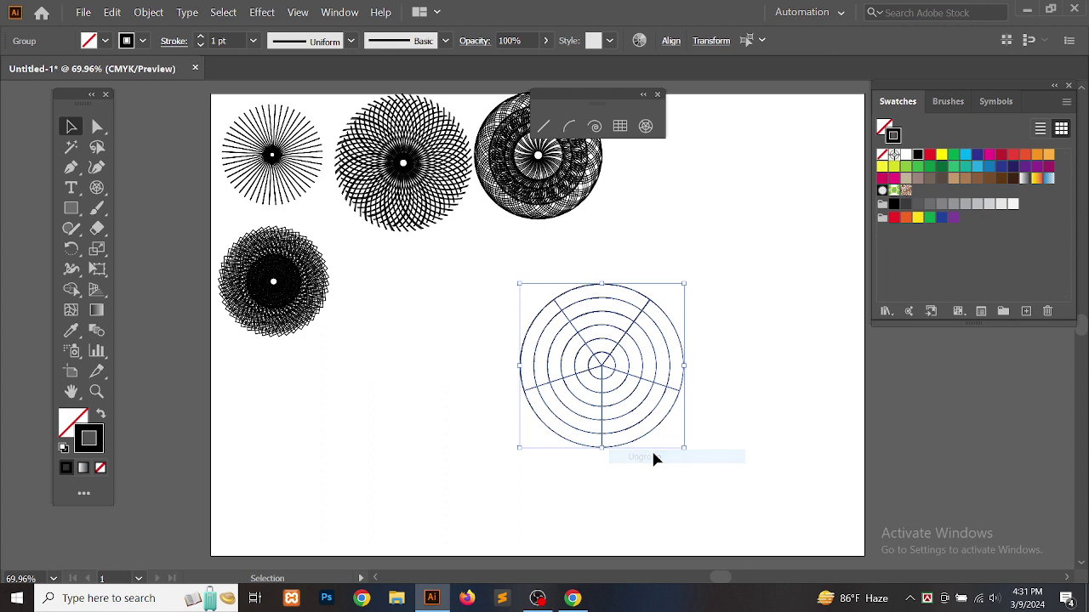
click(752, 327)
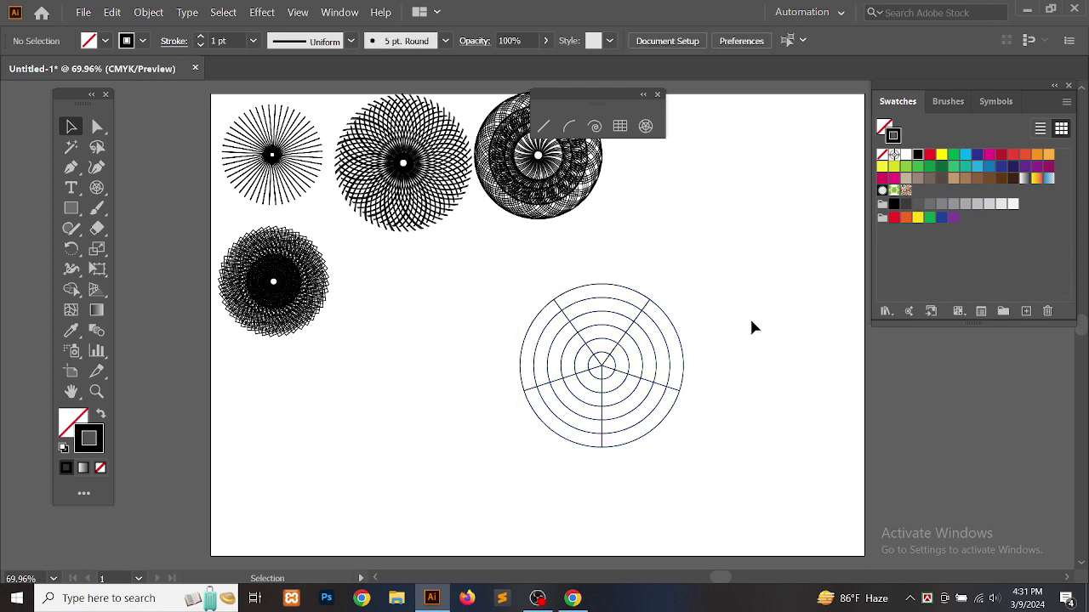
click(604, 366)
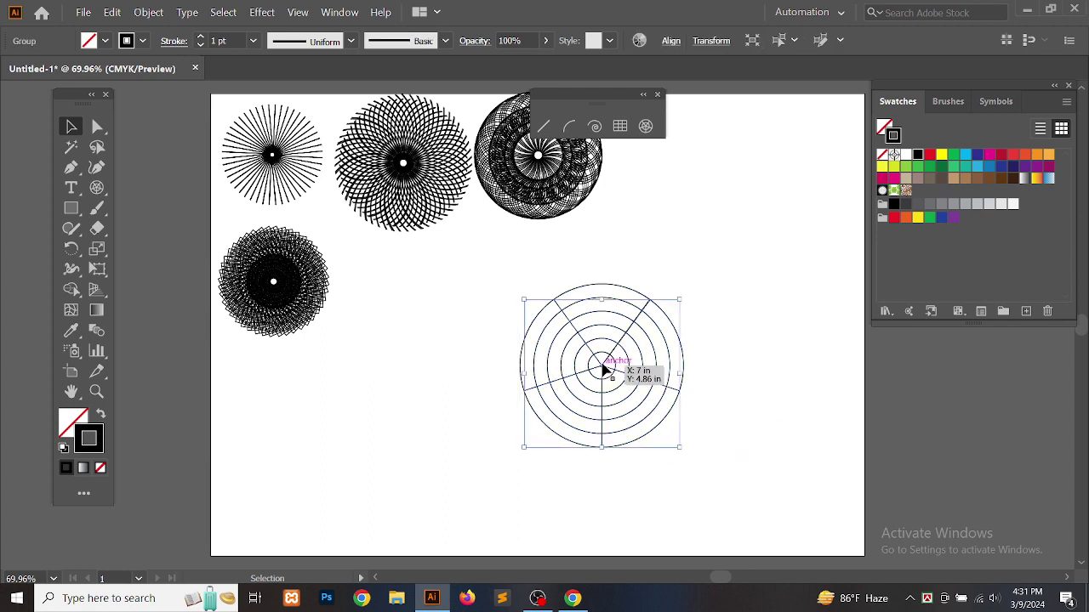
key(Delete)
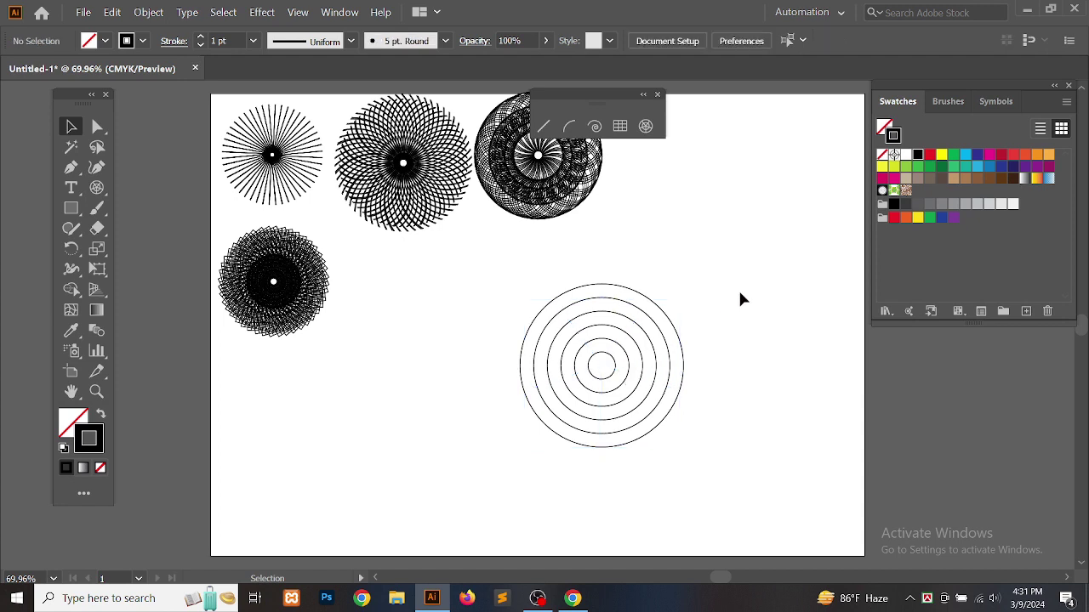
- Select the remaining concentric circles, ungroup them into separate paths and clear the selection
drag(740, 293, 446, 466)
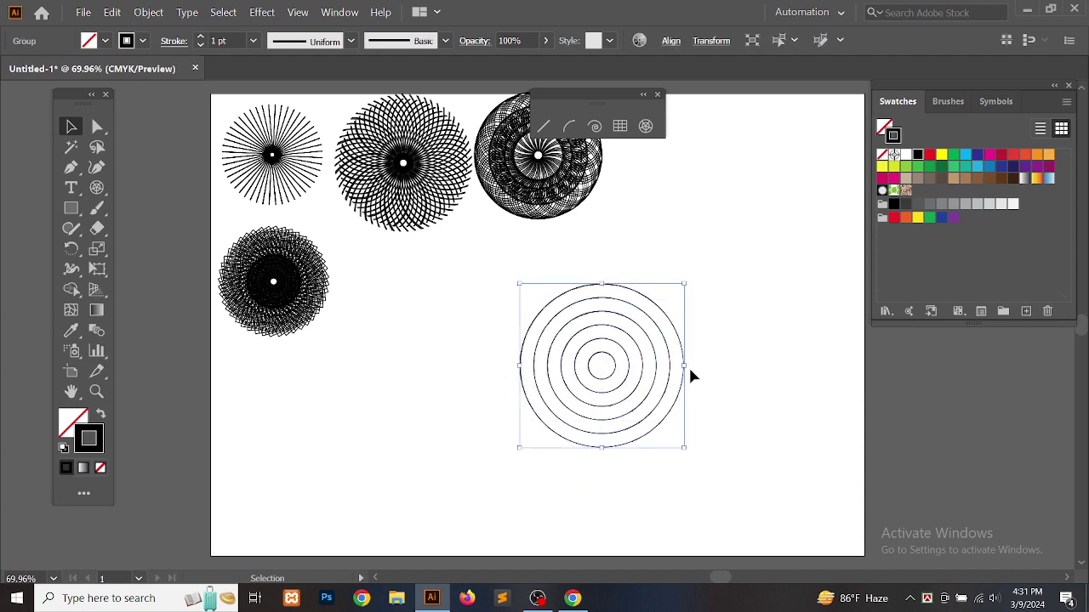
right_click(604, 362)
click(657, 461)
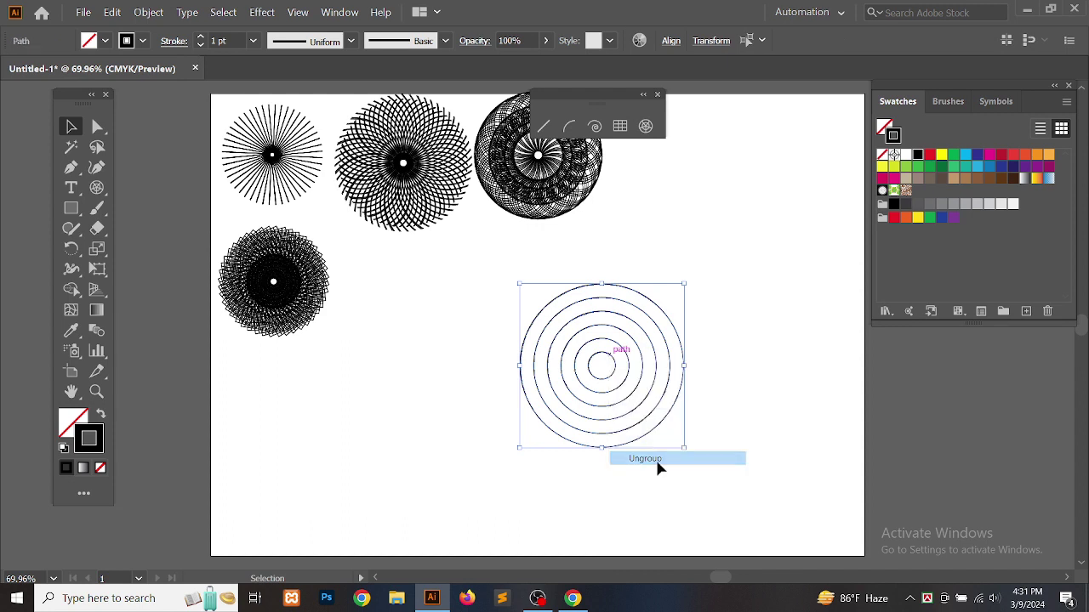
click(779, 311)
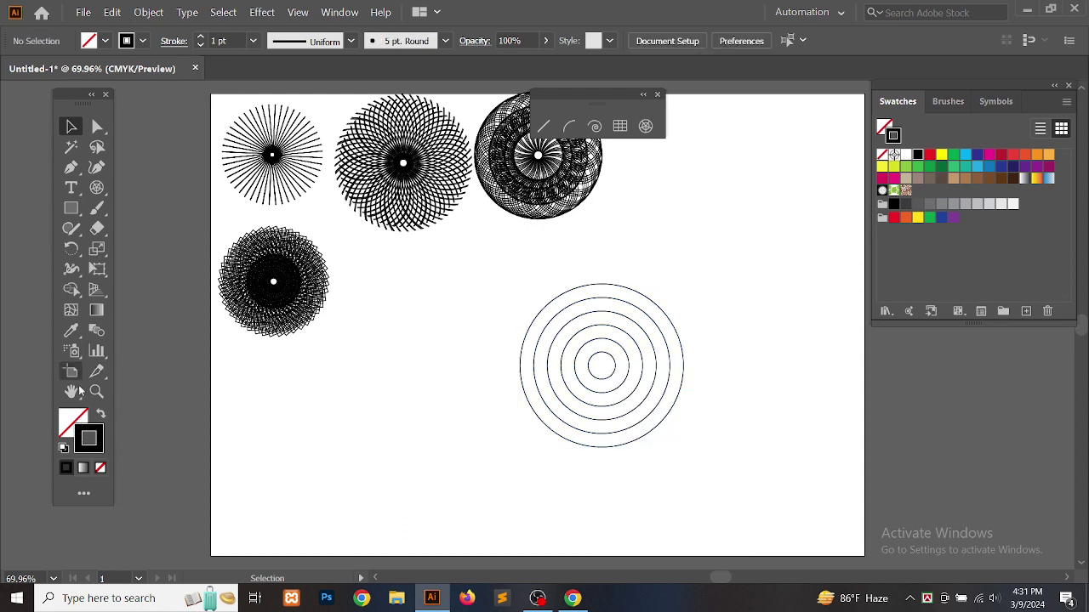
- Make the fill colour active and fill the innermost circle with the bright red swatch
click(74, 420)
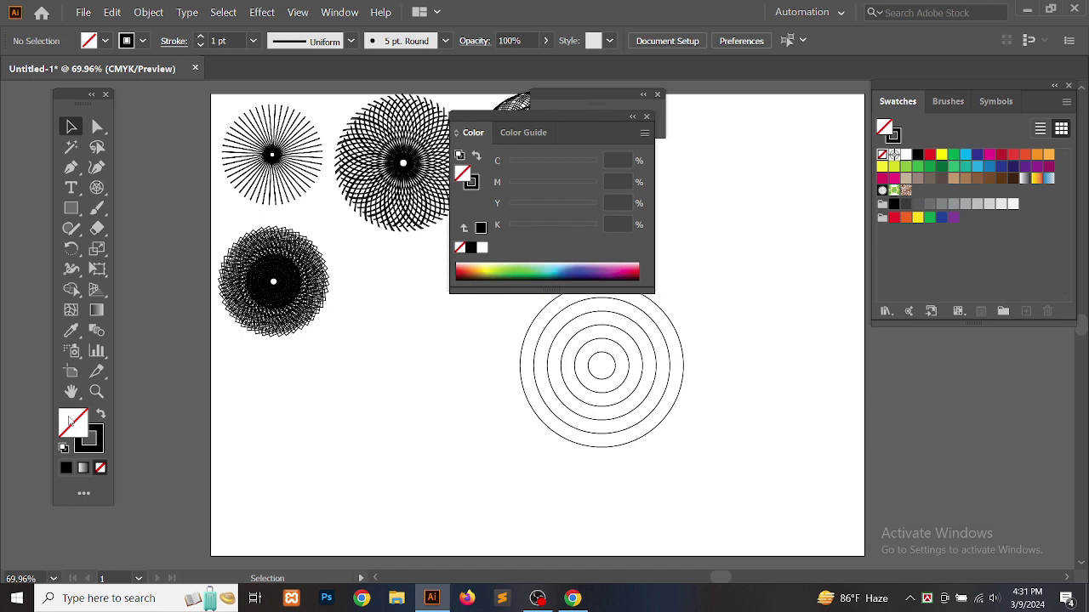
click(647, 119)
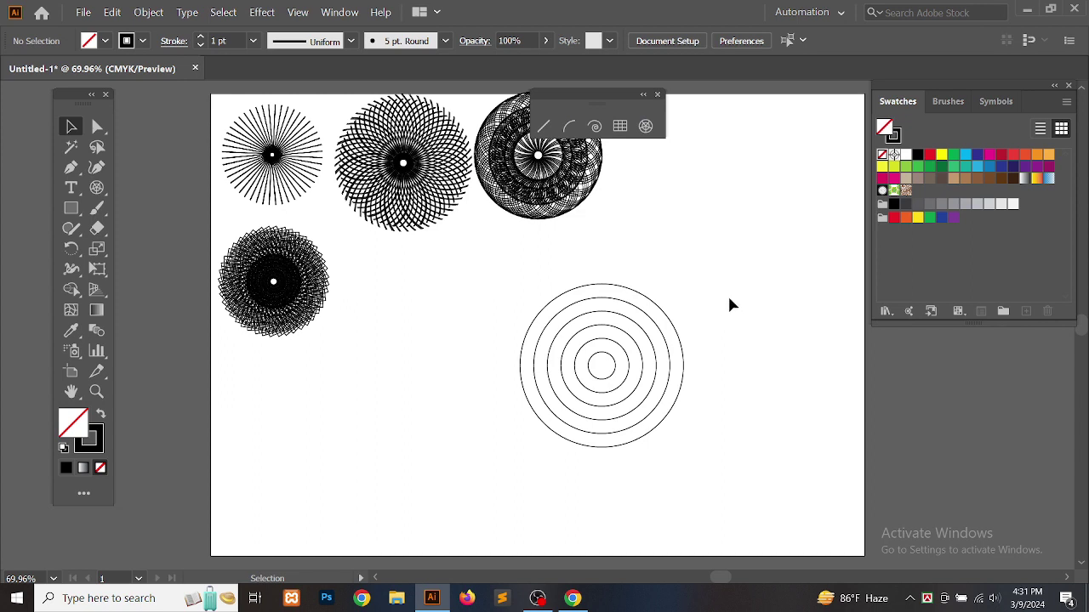
click(607, 362)
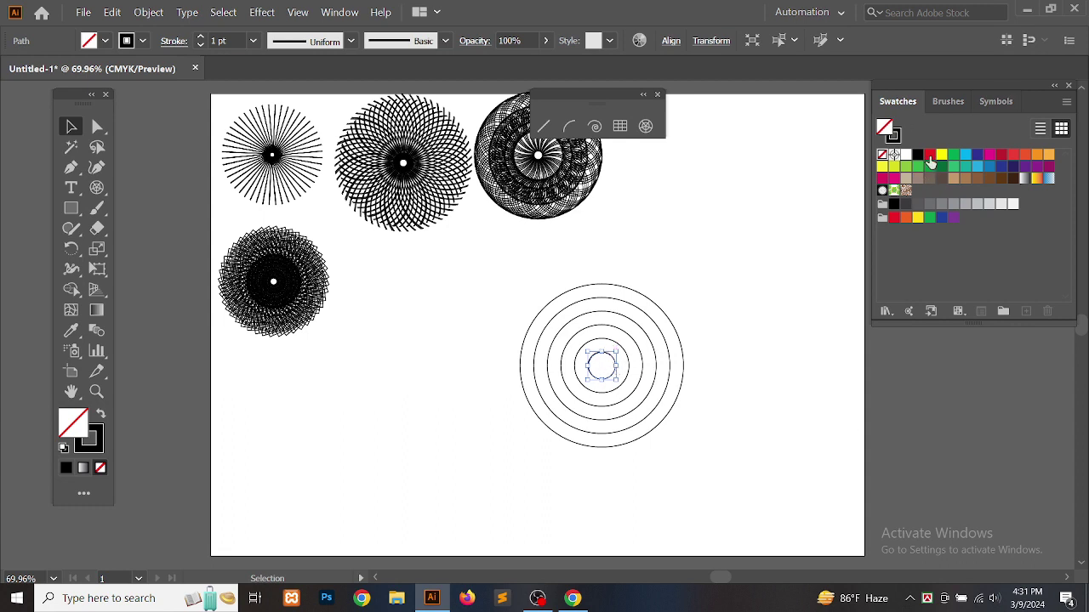
click(930, 158)
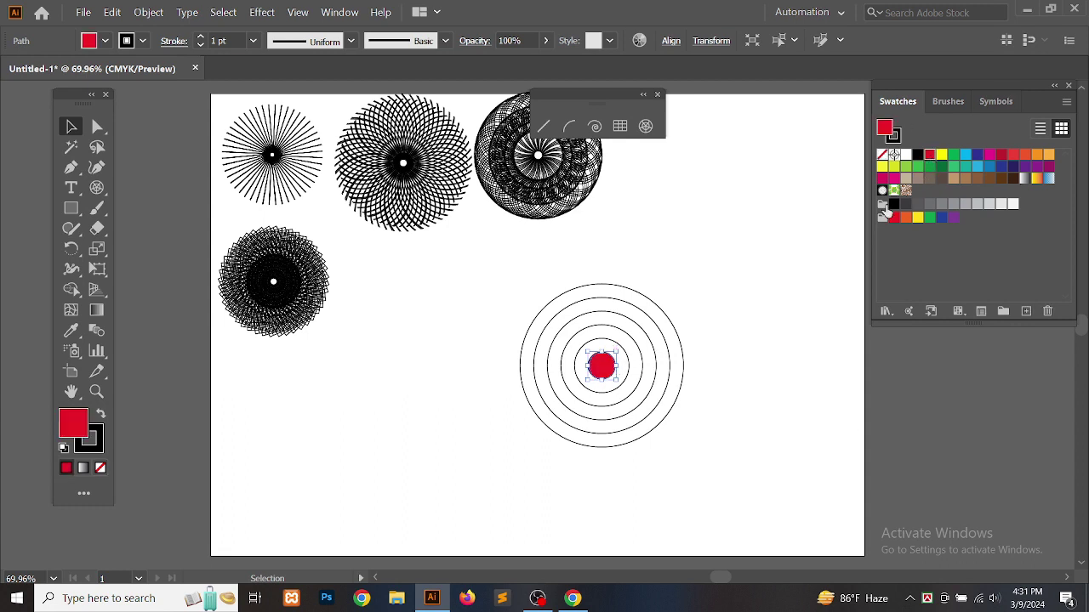
- Fill the second circle from the centre with cyan and the third with dark blue
click(629, 358)
click(966, 154)
click(788, 290)
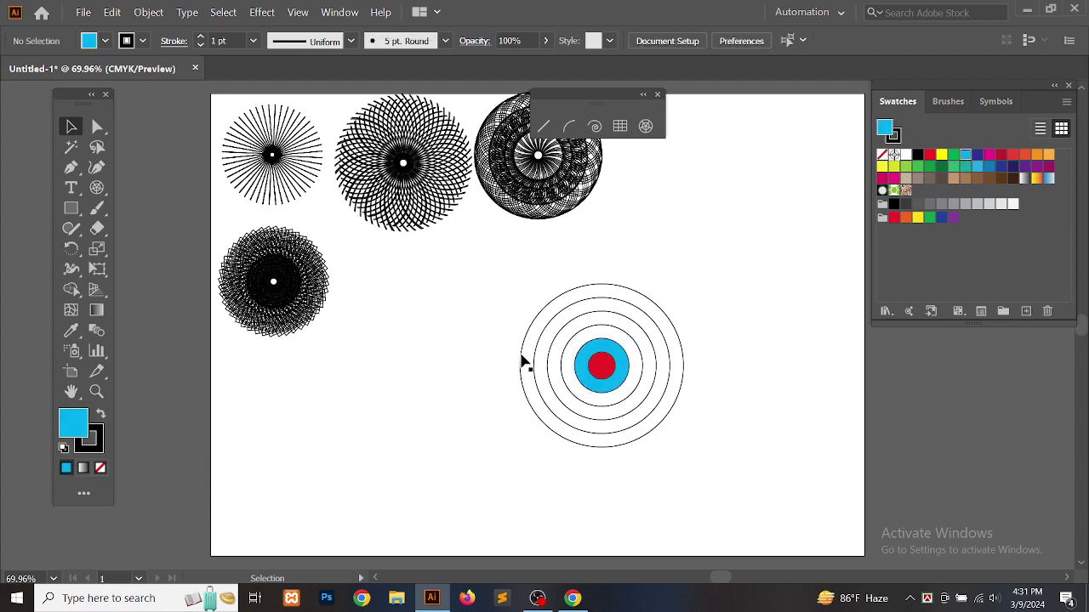
click(602, 324)
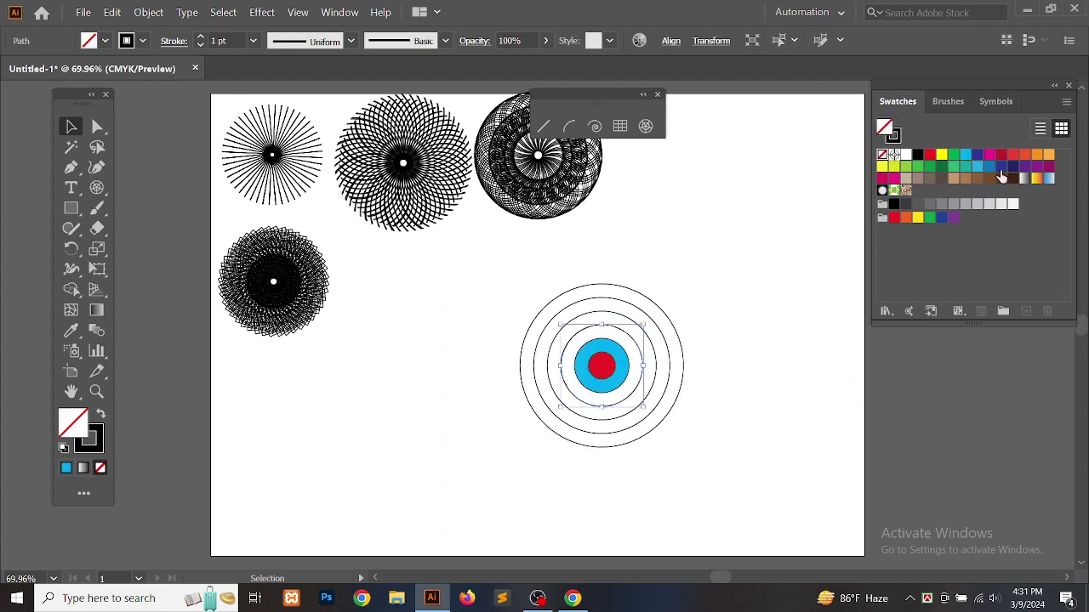
click(977, 155)
click(694, 347)
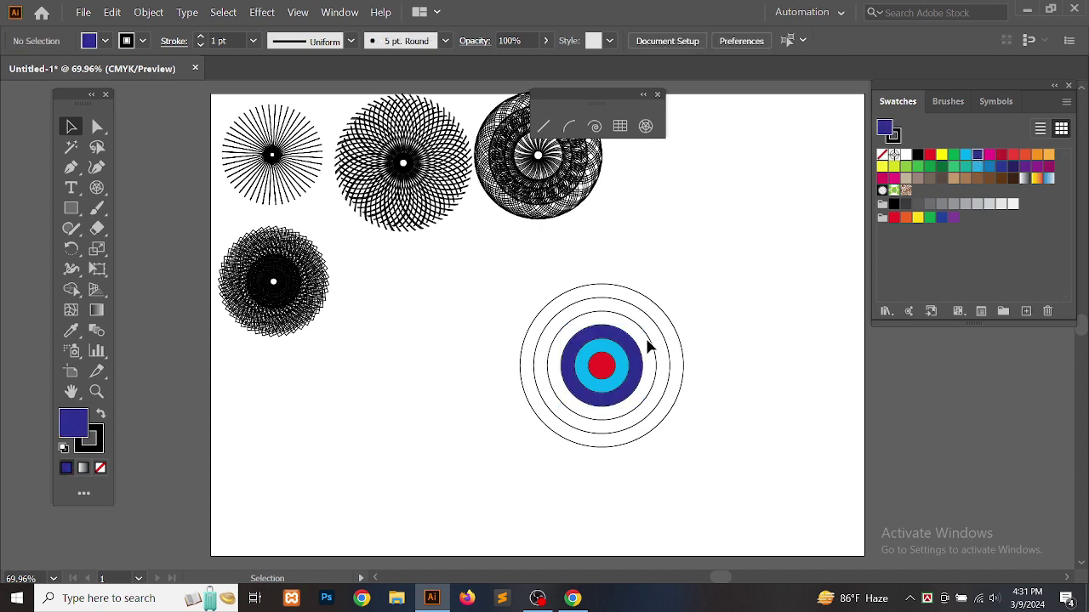
- Fill the fourth circle from the centre with a lighter red and the fifth with purple-magenta
click(654, 344)
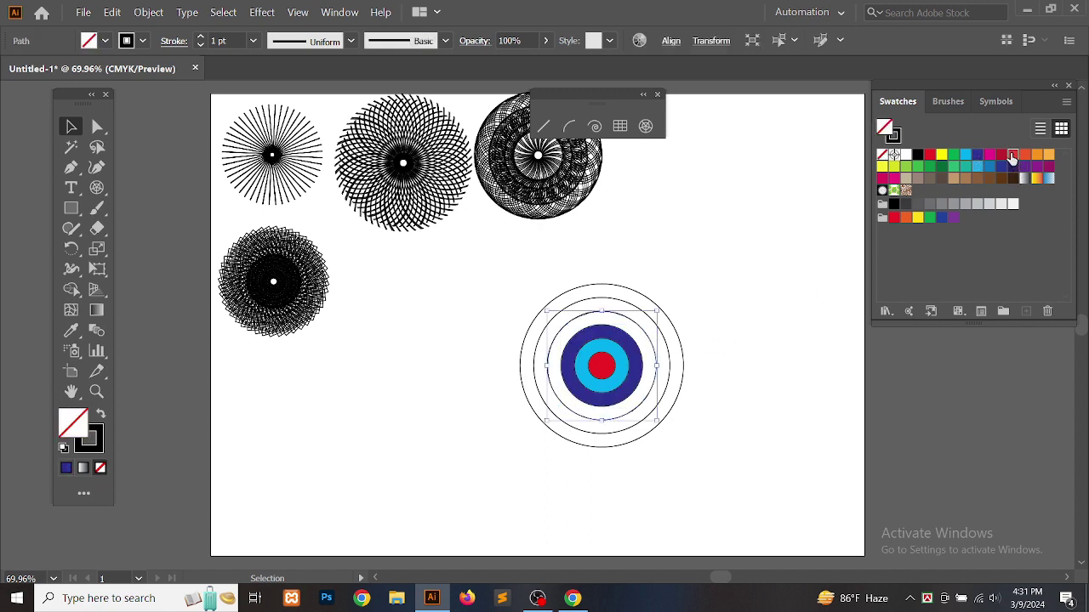
click(1013, 154)
click(798, 300)
click(672, 359)
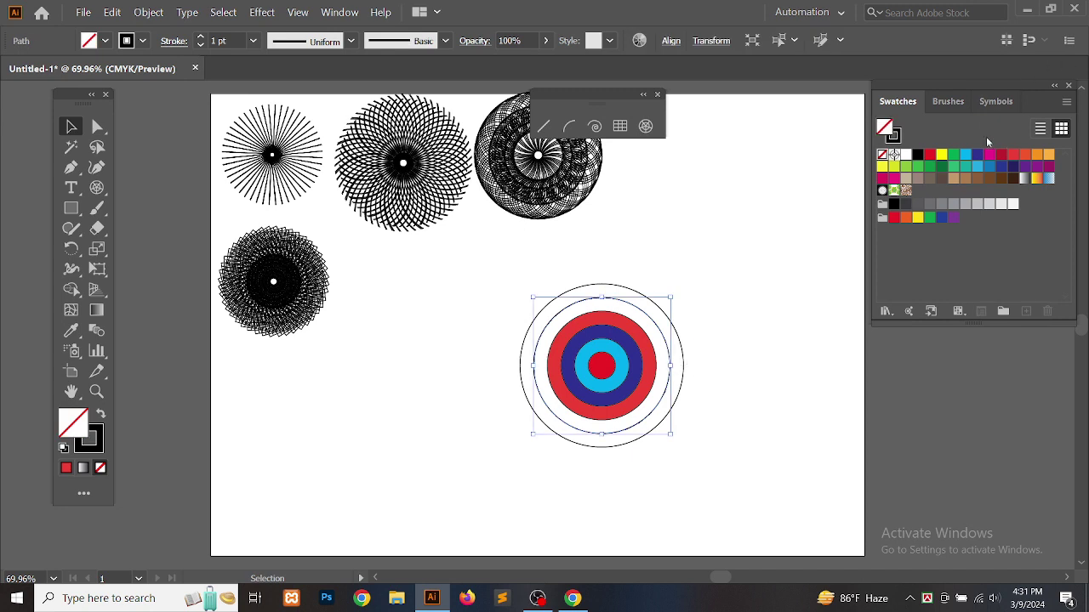
click(1049, 166)
click(748, 313)
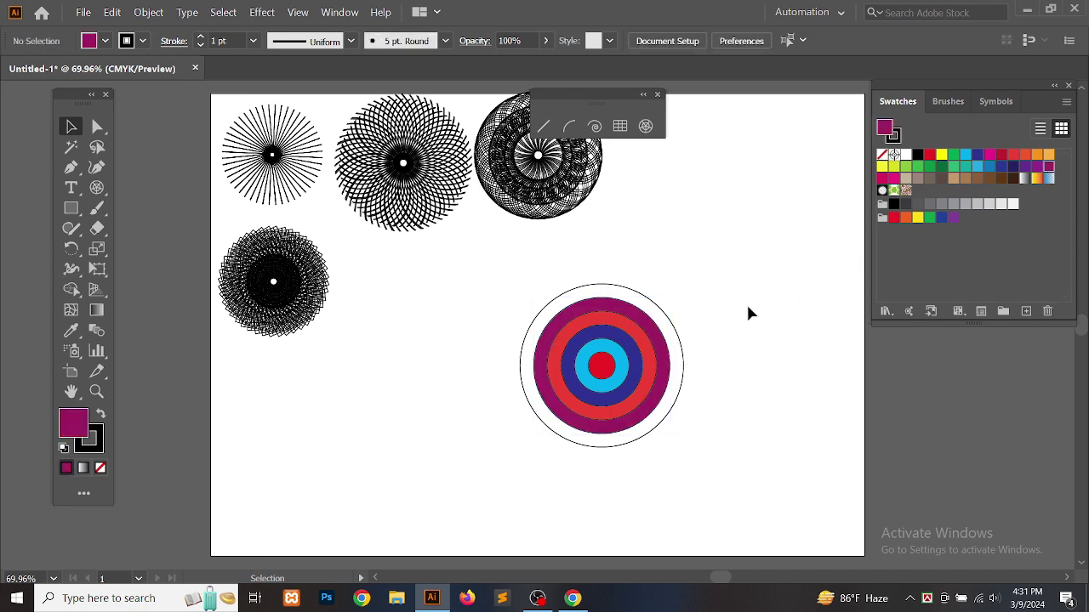
- Fill the outermost circle with the green swatch and select all six coloured circles
click(678, 349)
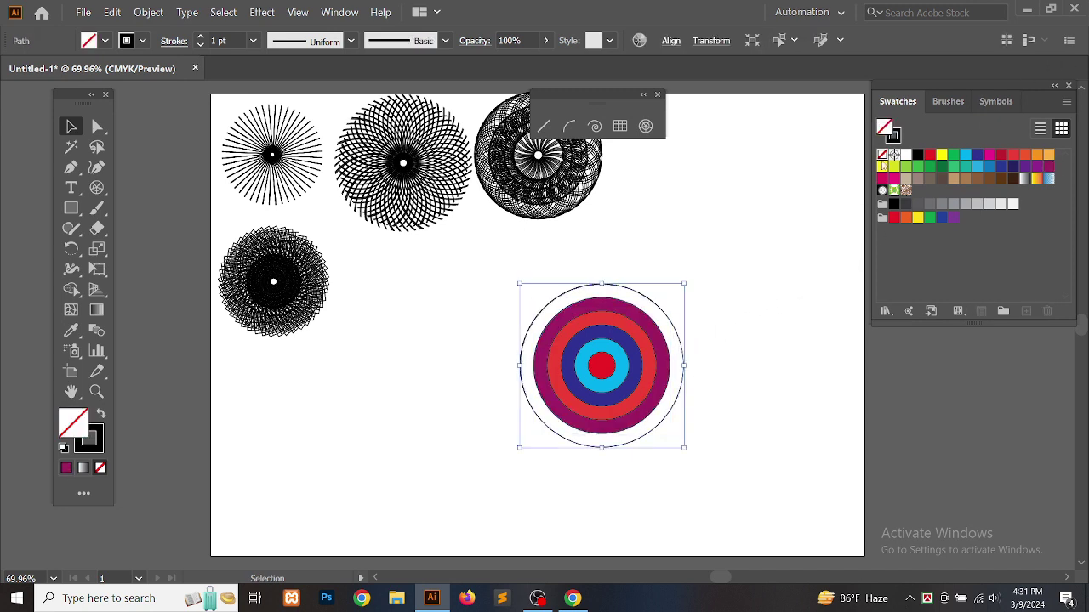
click(929, 166)
click(787, 249)
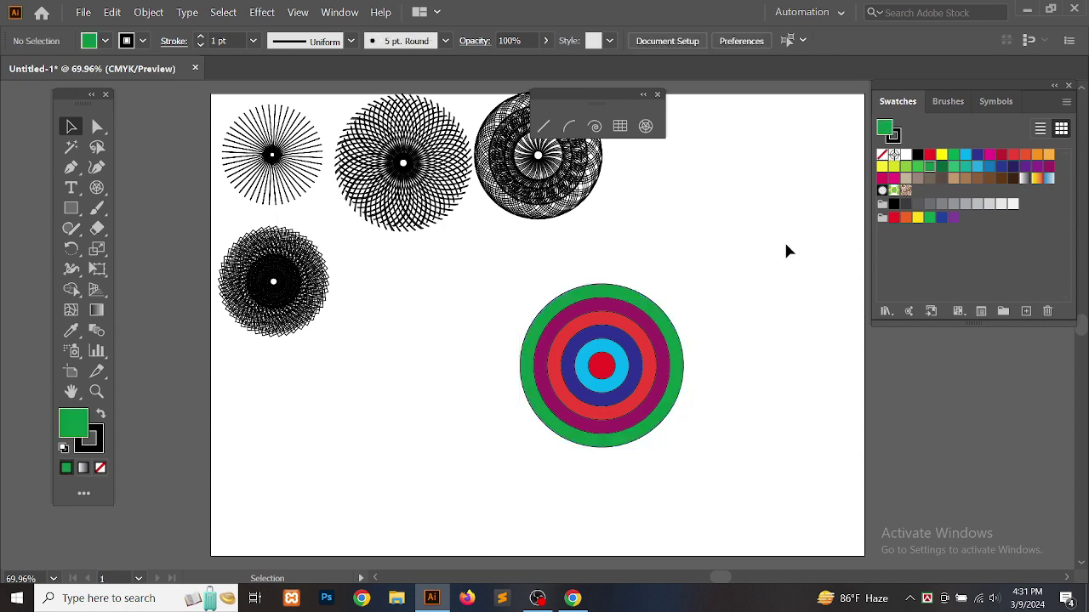
drag(731, 293, 481, 469)
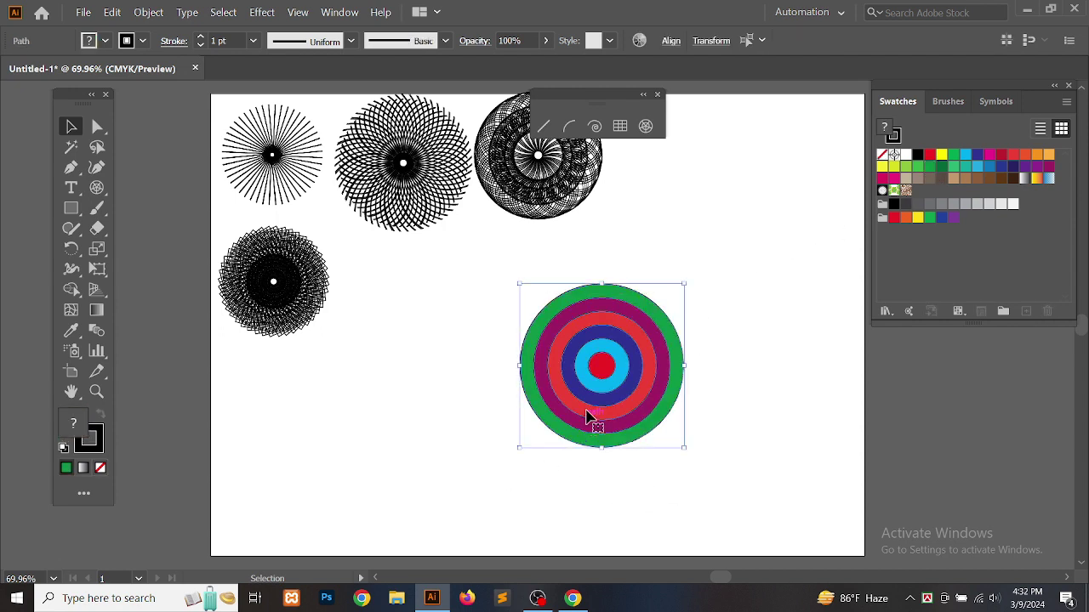
- Try averaging the selected circles' anchor points along the horizontal axis and undo it
right_click(608, 384)
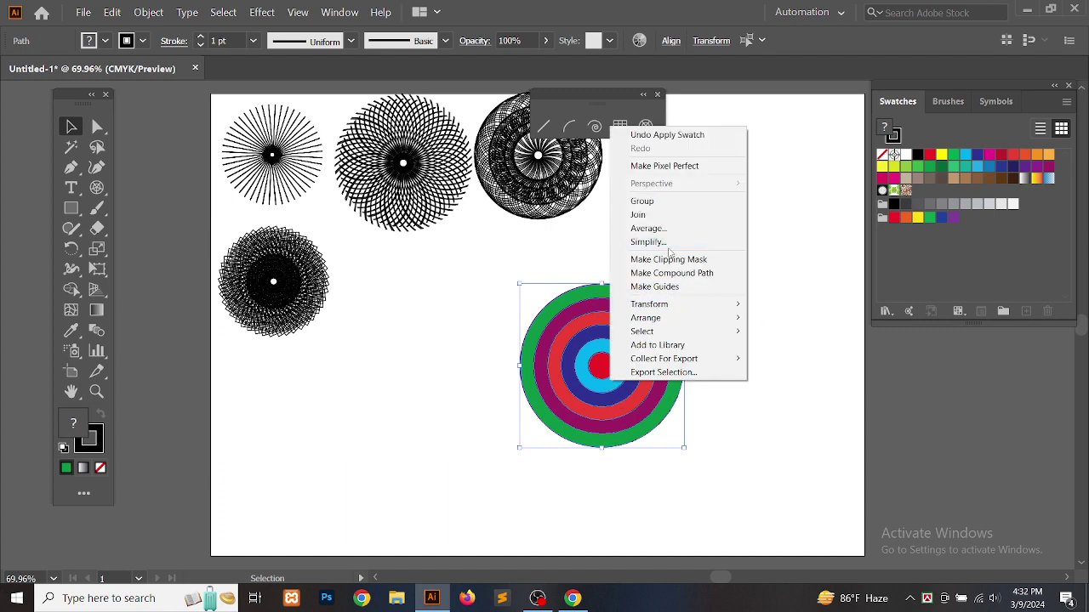
click(641, 229)
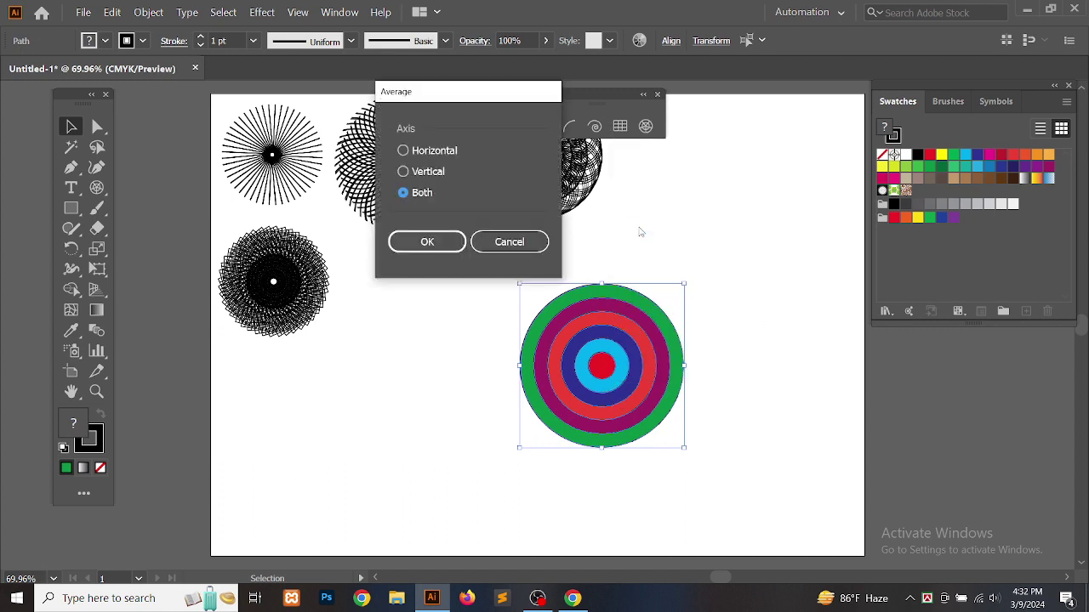
click(403, 150)
click(429, 244)
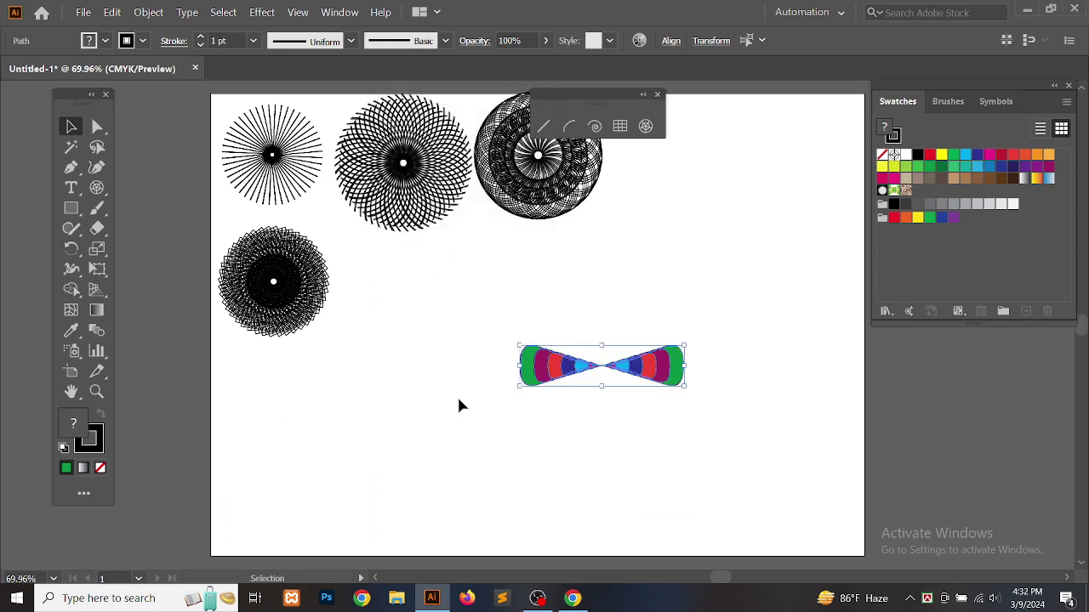
right_click(593, 304)
click(629, 312)
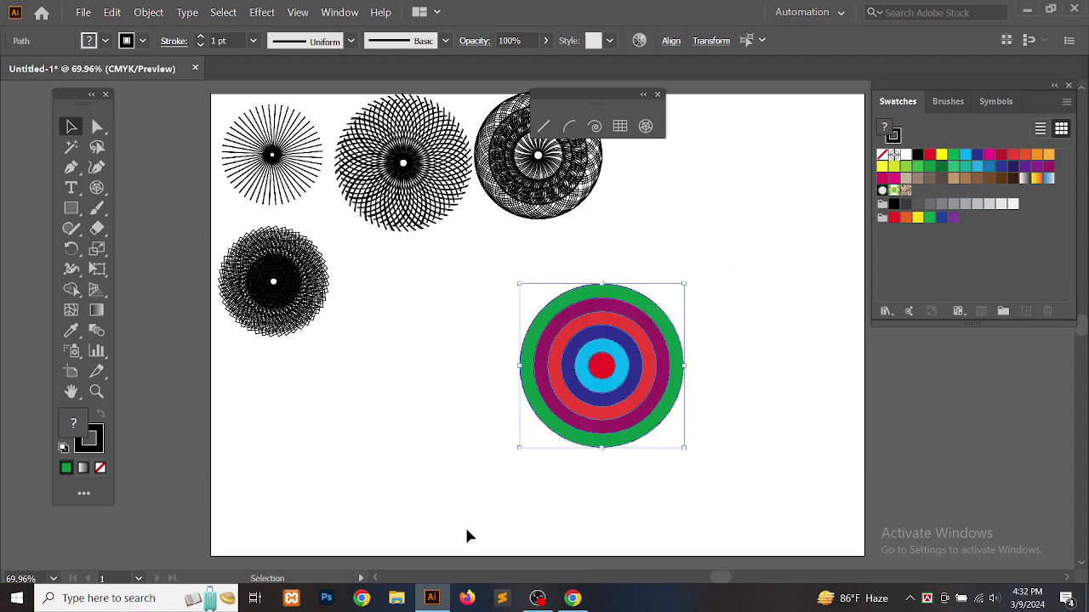
- Try averaging the selected circles' anchor points along the vertical axis and undo it
right_click(612, 347)
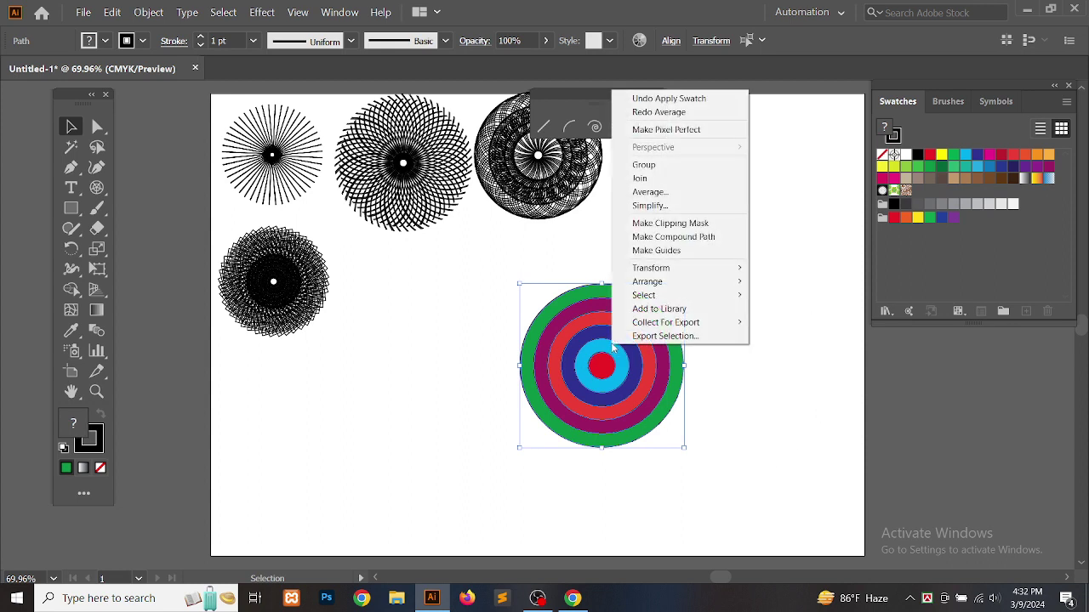
click(673, 192)
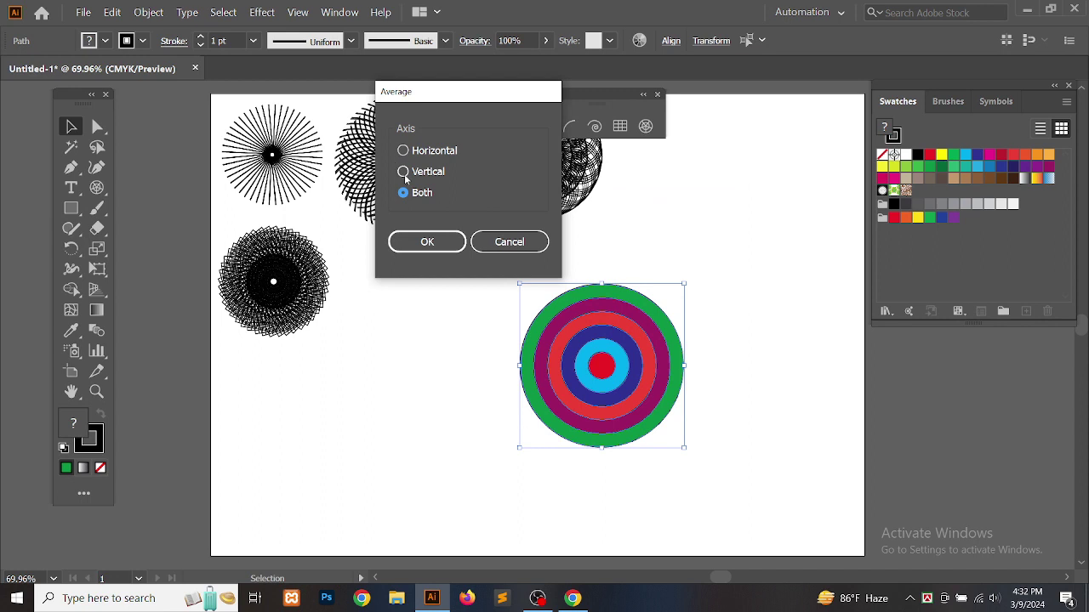
click(403, 172)
click(414, 242)
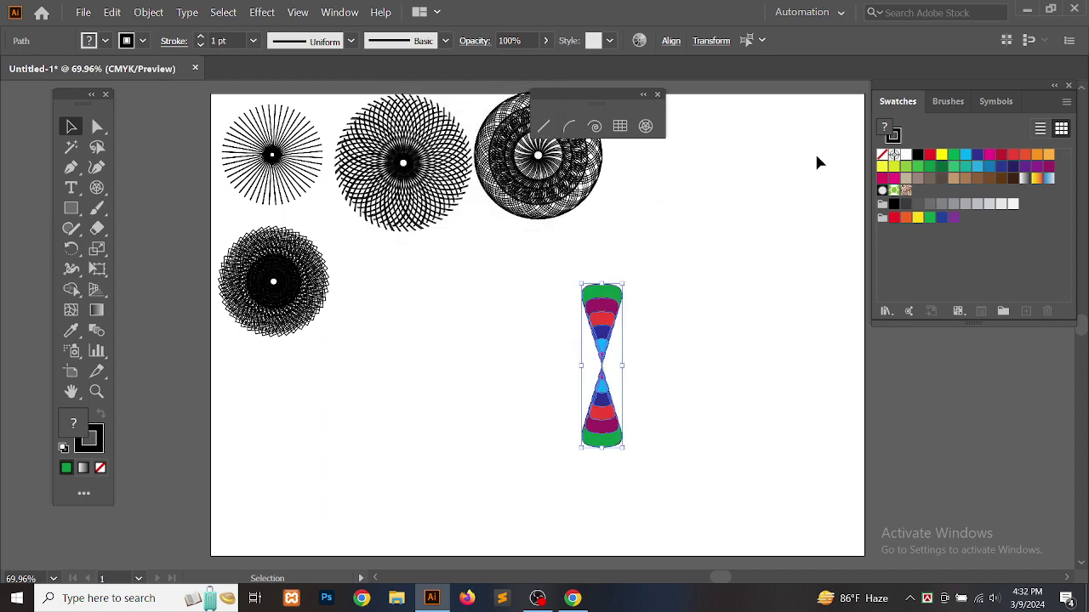
right_click(589, 323)
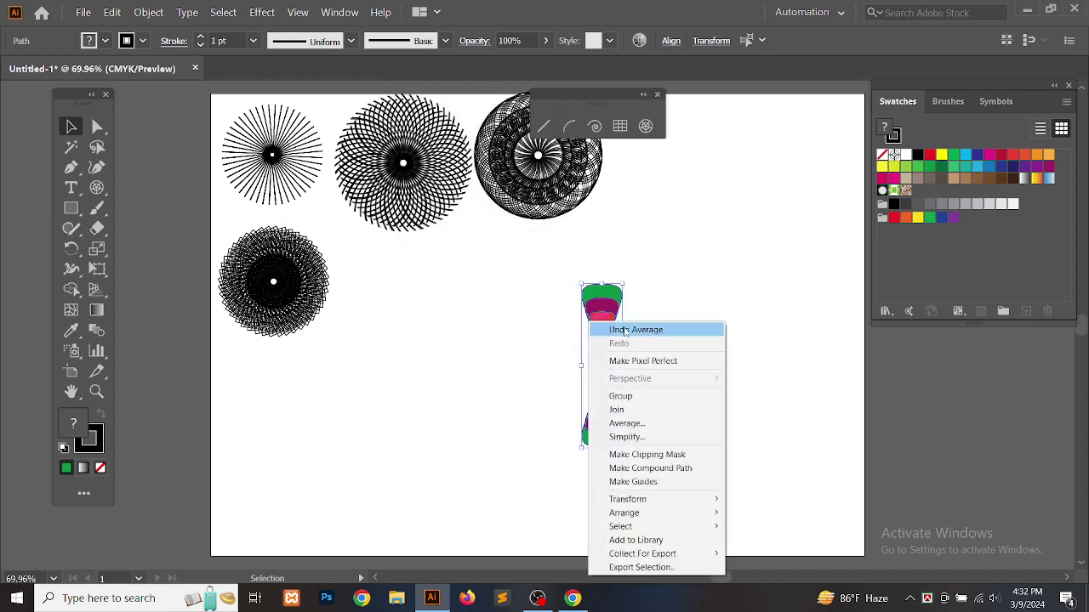
click(627, 329)
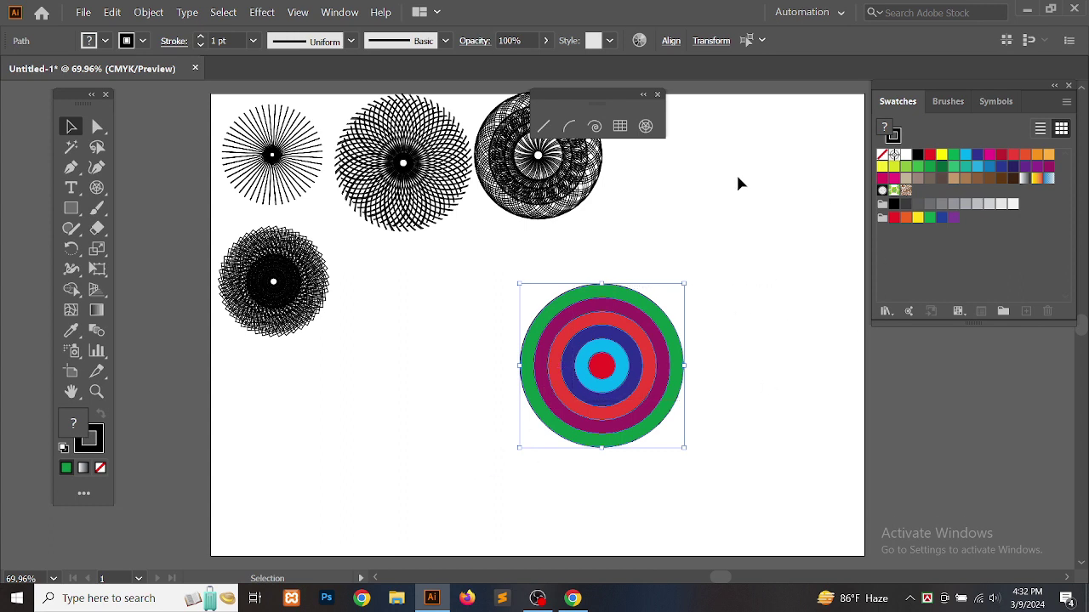
- Average the circles' anchor points along both axes and enlarge the resulting flower shape proportionally about its centre
right_click(623, 247)
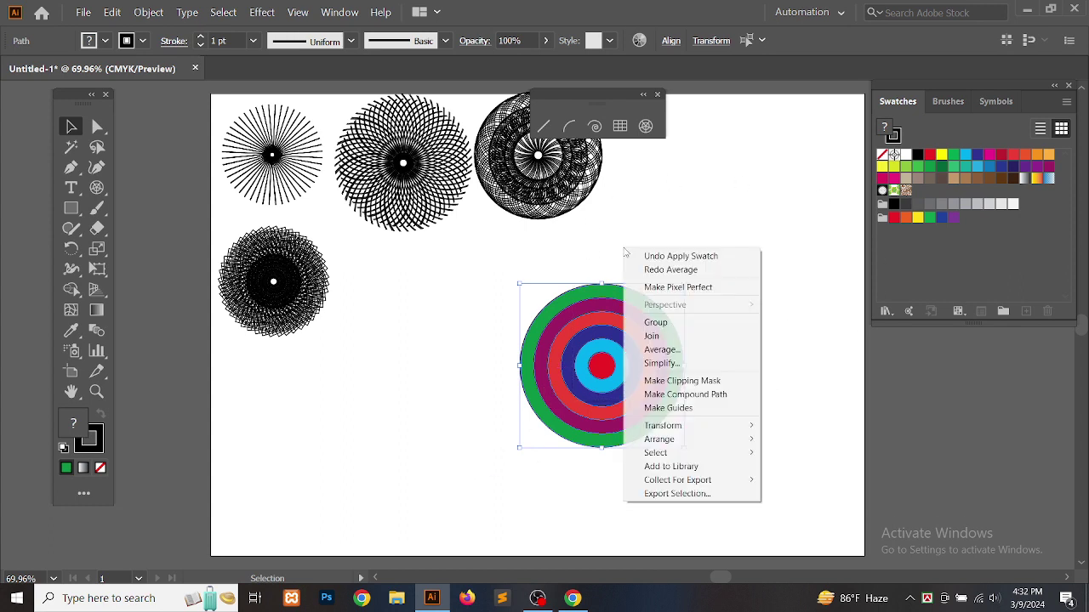
click(683, 358)
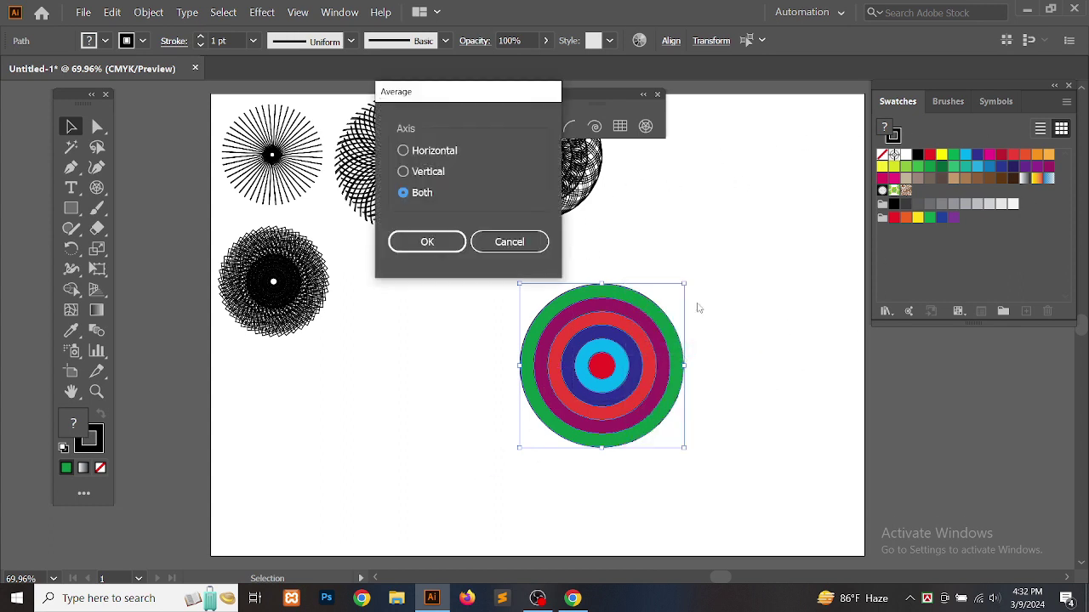
click(421, 245)
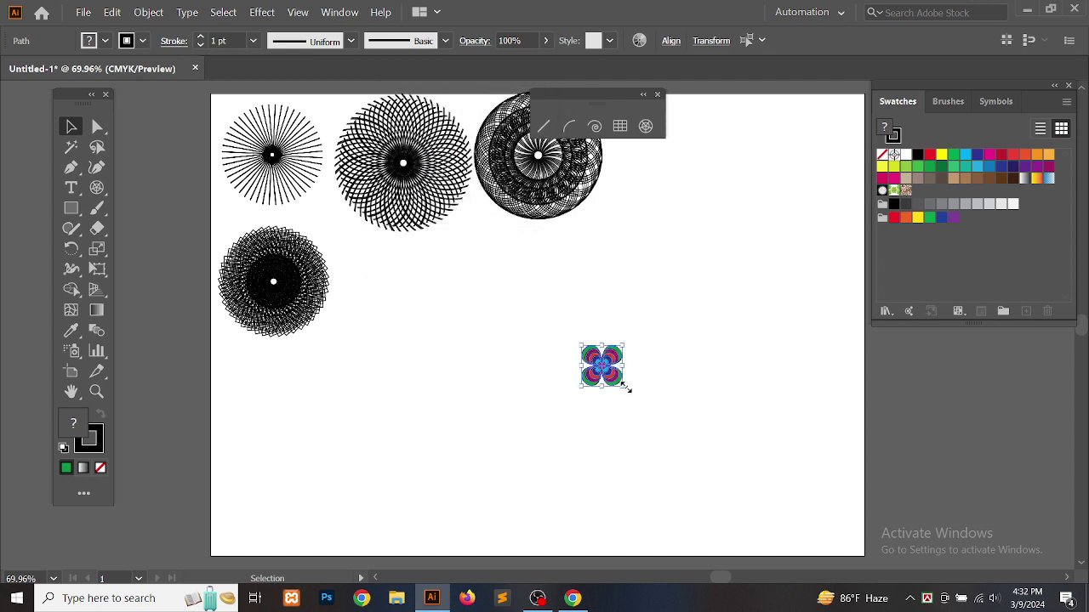
drag(620, 386, 700, 449)
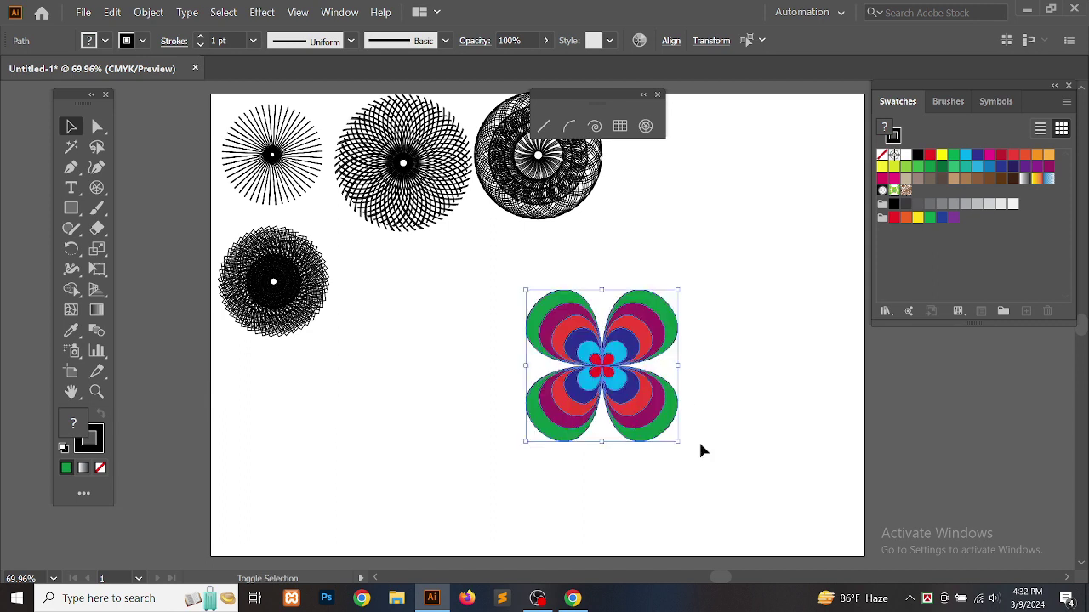
click(765, 312)
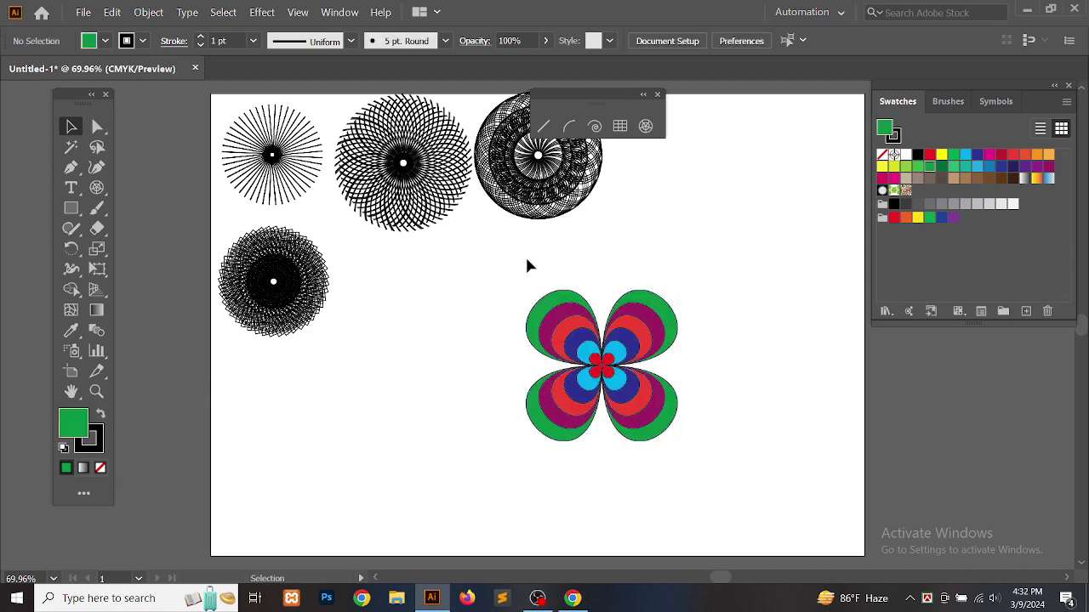
- Remove the stroke from all parts of the four-petal flower and group its paths
drag(520, 267, 707, 466)
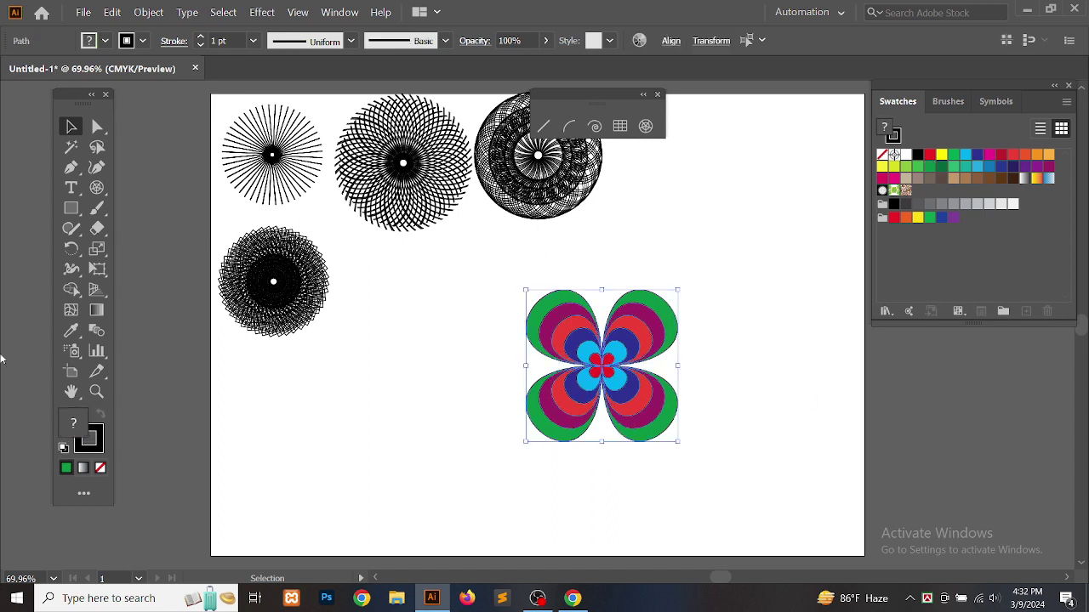
click(93, 446)
click(101, 470)
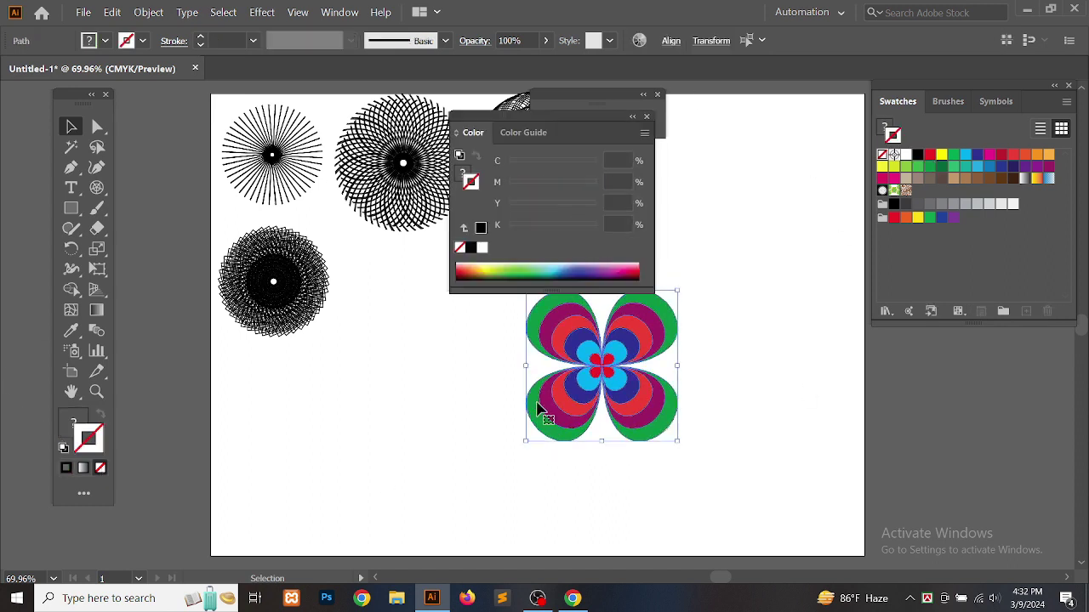
click(647, 118)
right_click(559, 328)
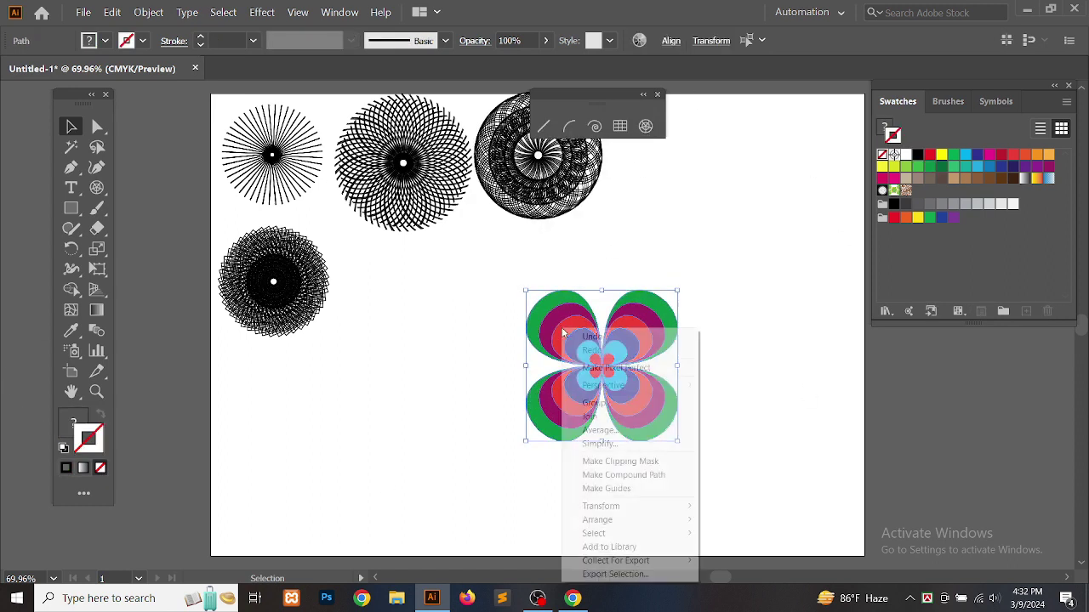
click(633, 403)
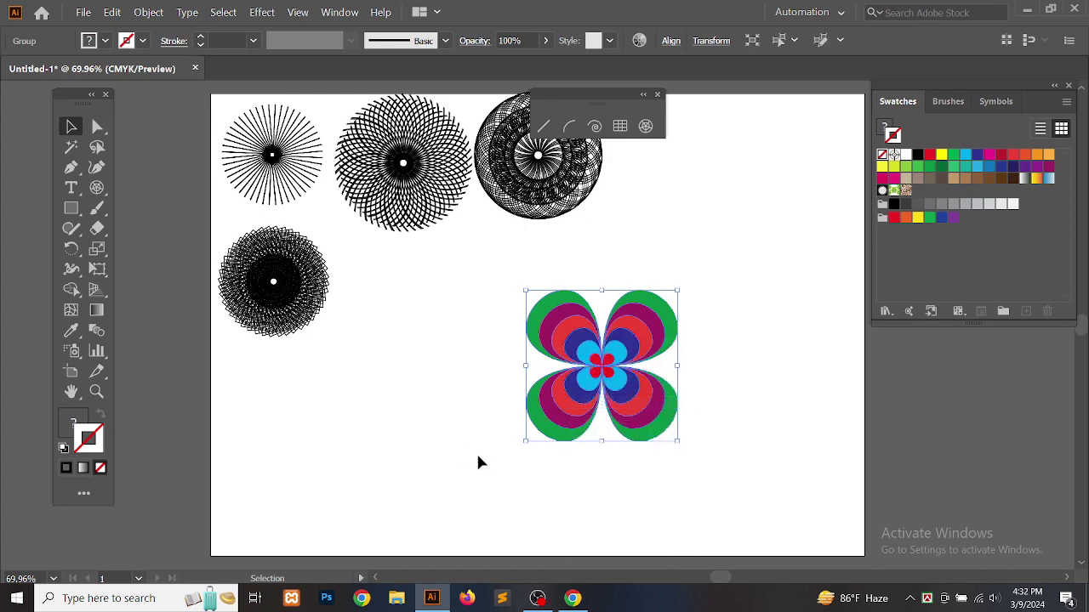
click(752, 392)
- Move the flower group beside the rectangular-grid pattern and delete all the artwork from the artboard
drag(548, 360, 412, 326)
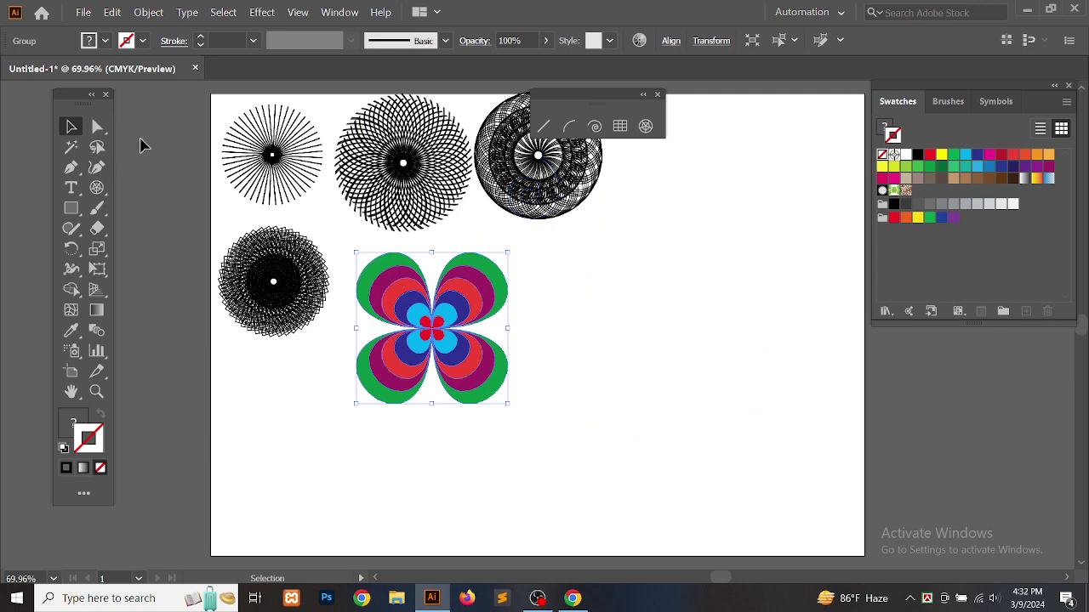
drag(187, 103, 618, 431)
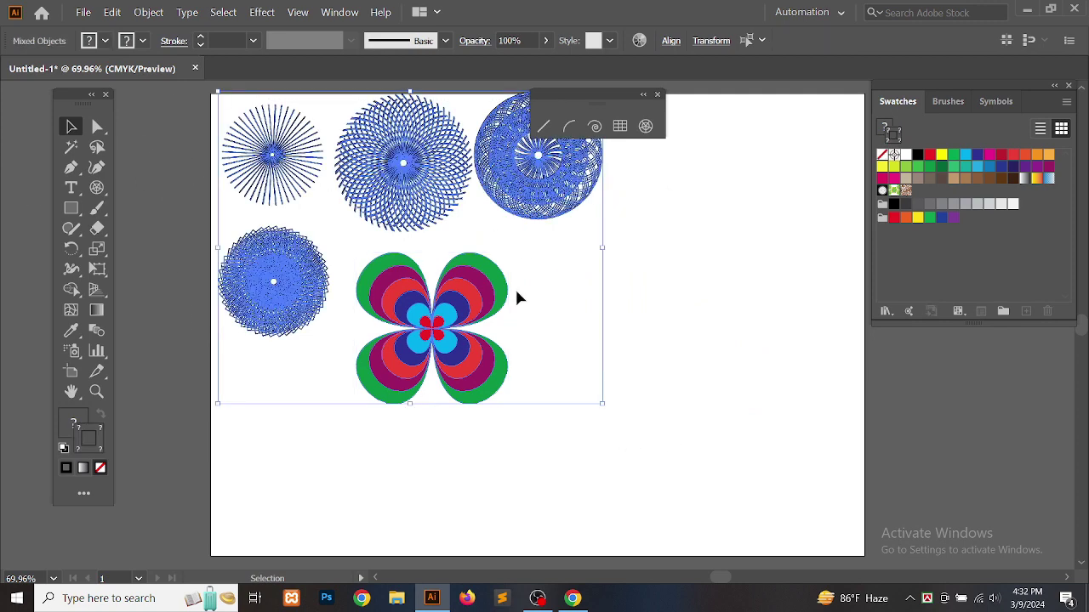
key(Delete)
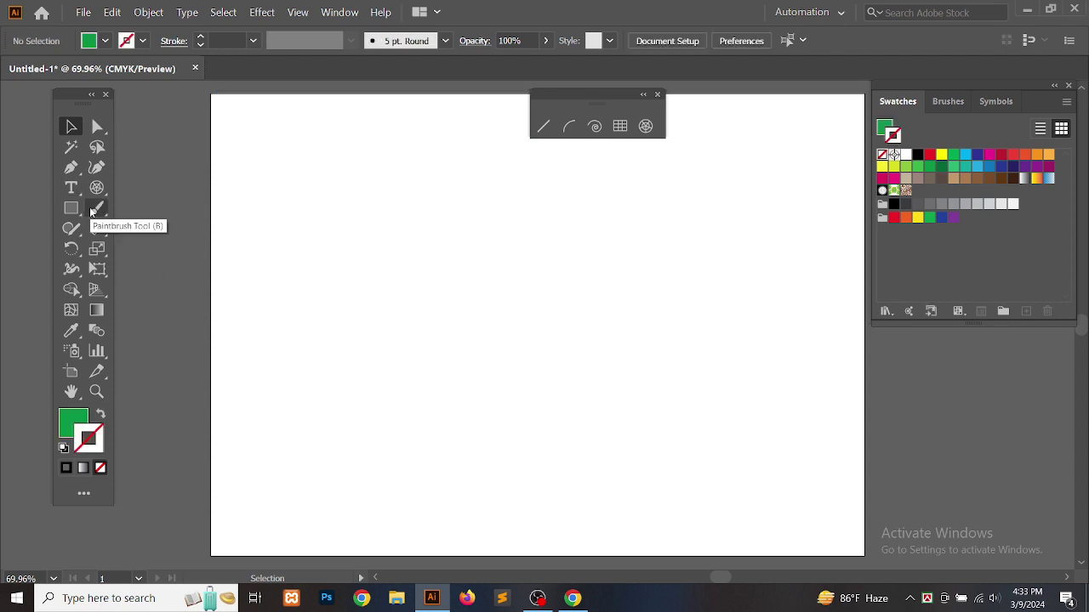
- Tear off the Paintbrush tool group and paint two curvy green strokes side by side, one with the Paintbrush and one with the Blob Brush
mouse_move(91, 212)
mouse_down()
mouse_move(156, 212)
mouse_move(180, 232)
mouse_move(281, 219)
mouse_up()
mouse_move(129, 218)
mouse_down()
mouse_move(390, 219)
mouse_move(746, 139)
mouse_move(739, 101)
mouse_up()
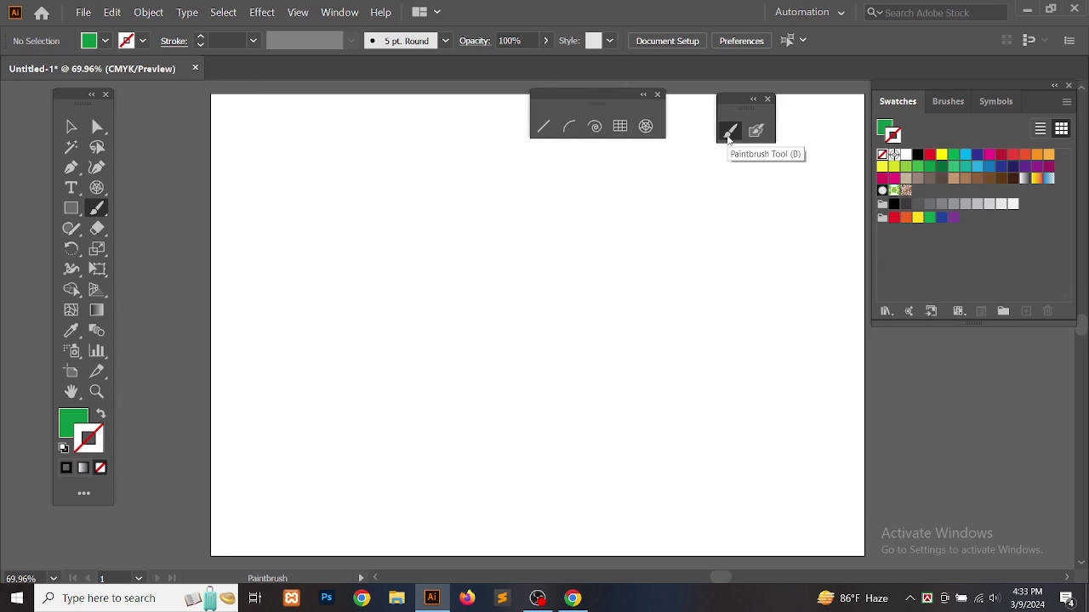
mouse_move(375, 252)
mouse_down()
mouse_move(397, 249)
mouse_move(371, 383)
mouse_up()
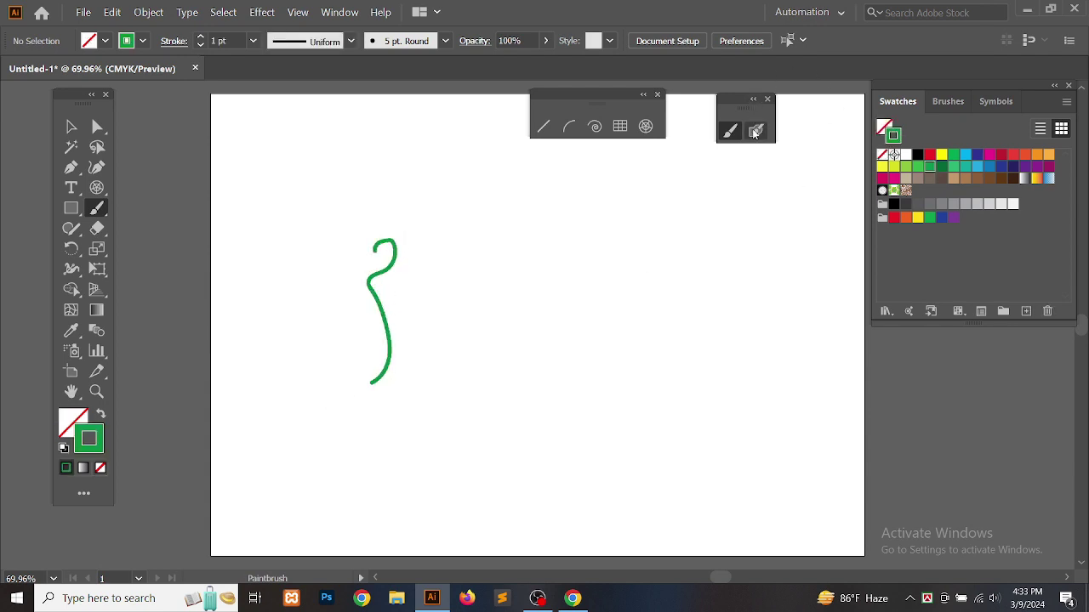
click(754, 132)
mouse_move(496, 247)
mouse_down()
mouse_move(527, 279)
mouse_move(529, 404)
mouse_up()
- Distort the Paintbrush stroke with the Warp tool, pushing its upper curve down and bending the path into waves
click(71, 127)
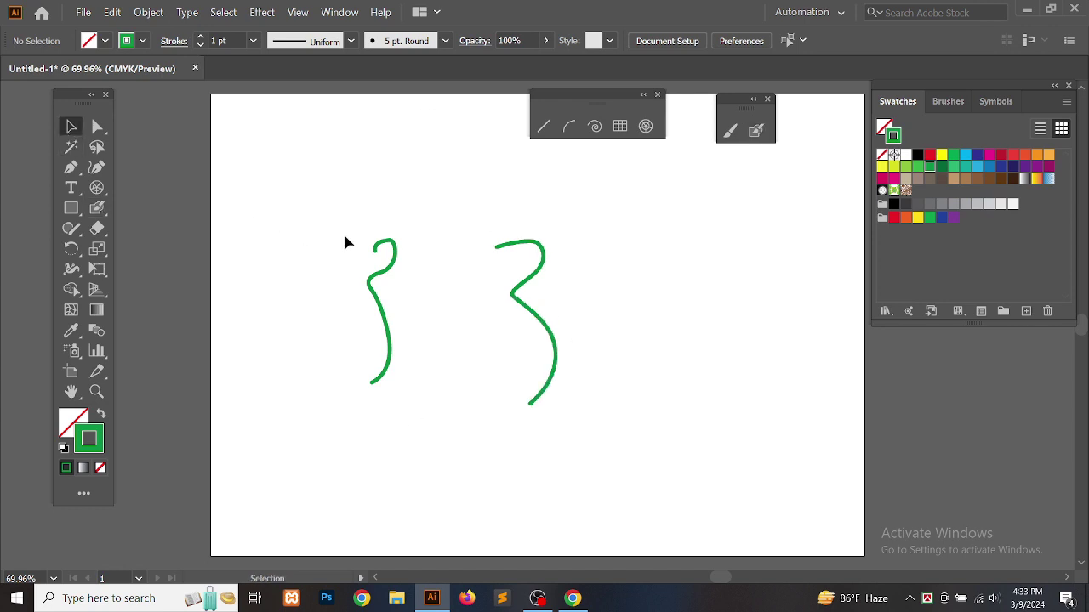
drag(345, 242, 380, 391)
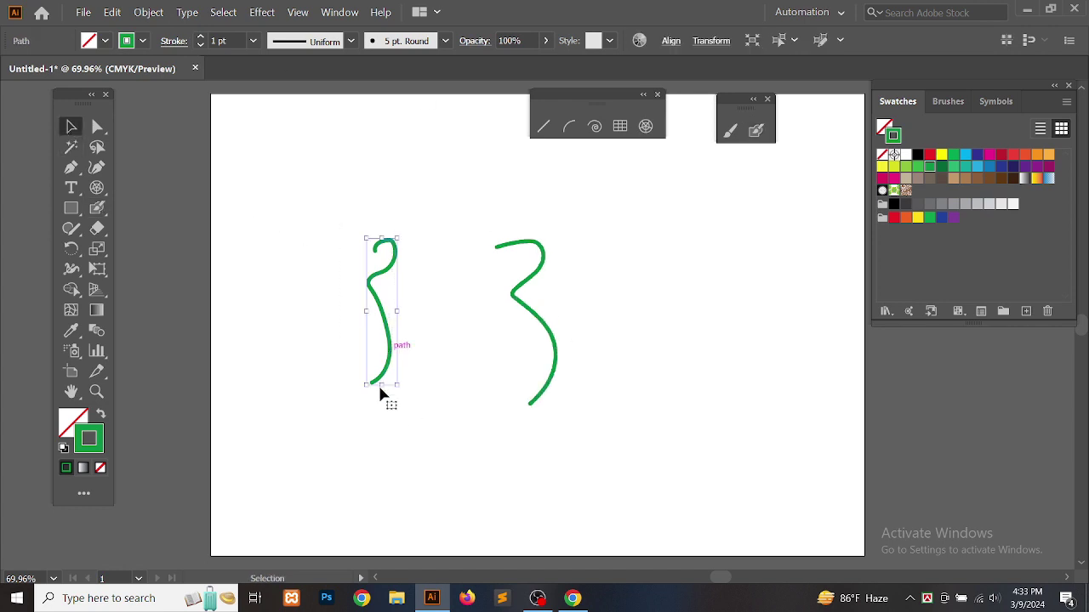
click(70, 271)
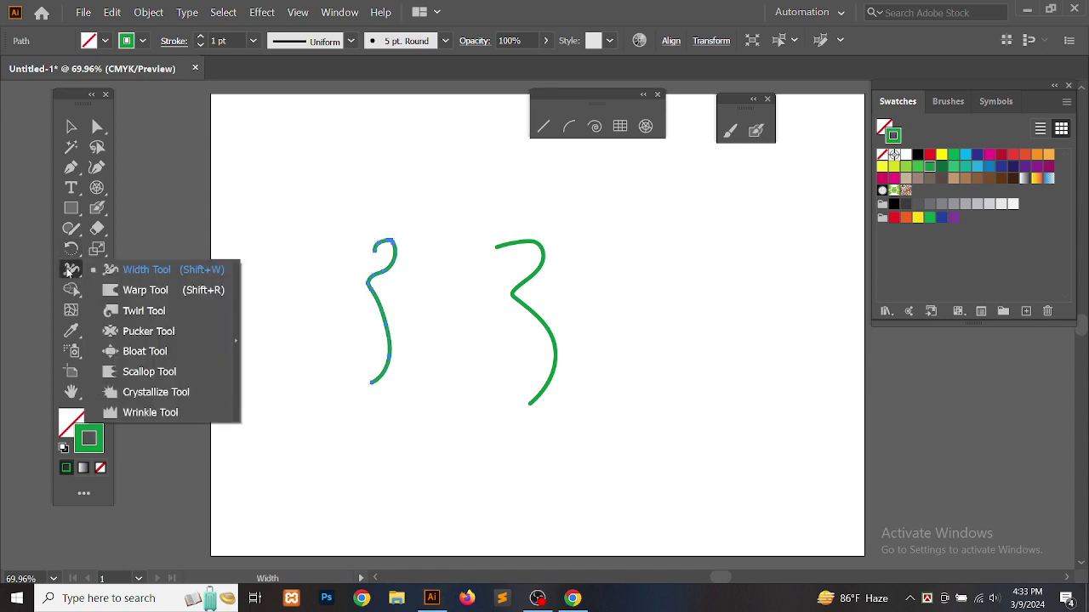
click(155, 291)
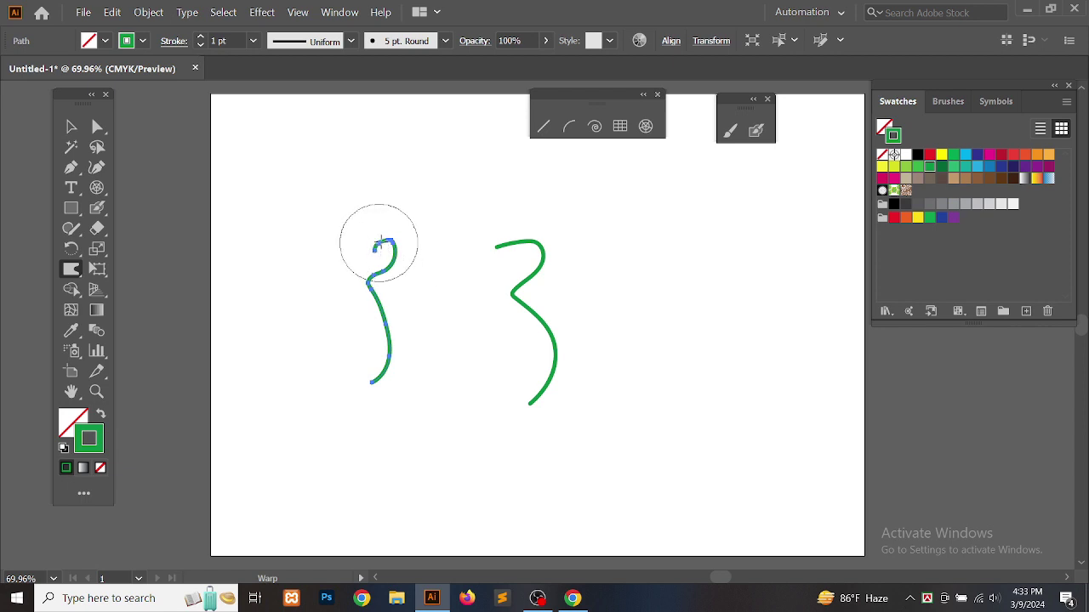
drag(382, 236, 389, 309)
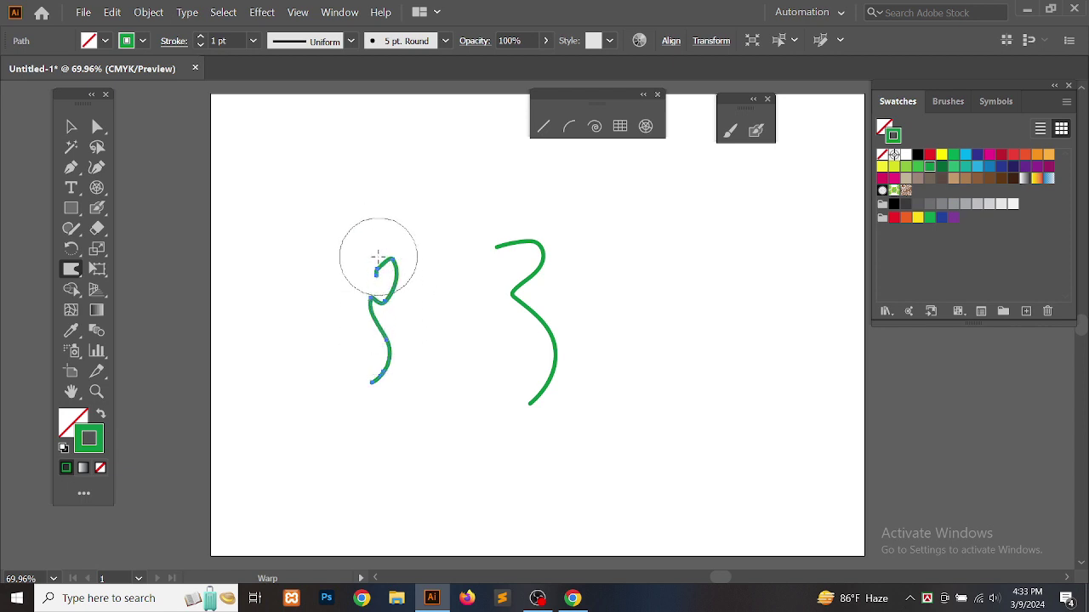
mouse_move(377, 257)
mouse_down()
mouse_move(388, 320)
mouse_move(406, 290)
mouse_move(373, 356)
mouse_move(292, 391)
mouse_move(306, 360)
mouse_move(338, 379)
mouse_move(311, 418)
mouse_move(337, 237)
mouse_up()
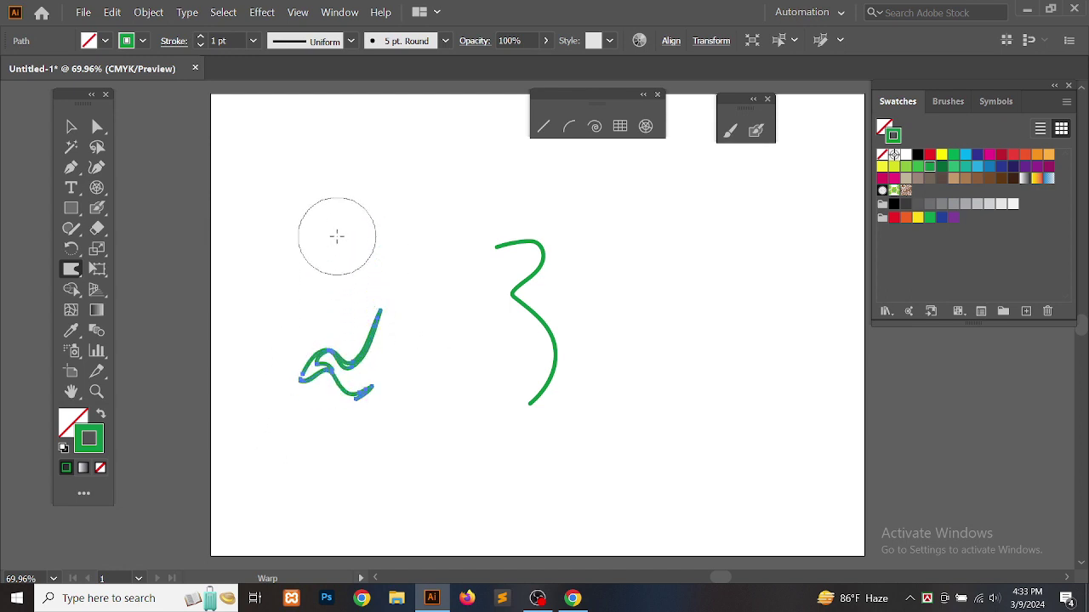
- Push the left bends of the Paintbrush stroke down with the Warp tool, and warp the Blob Brush stroke into sharp zigzag bends
drag(324, 347, 301, 395)
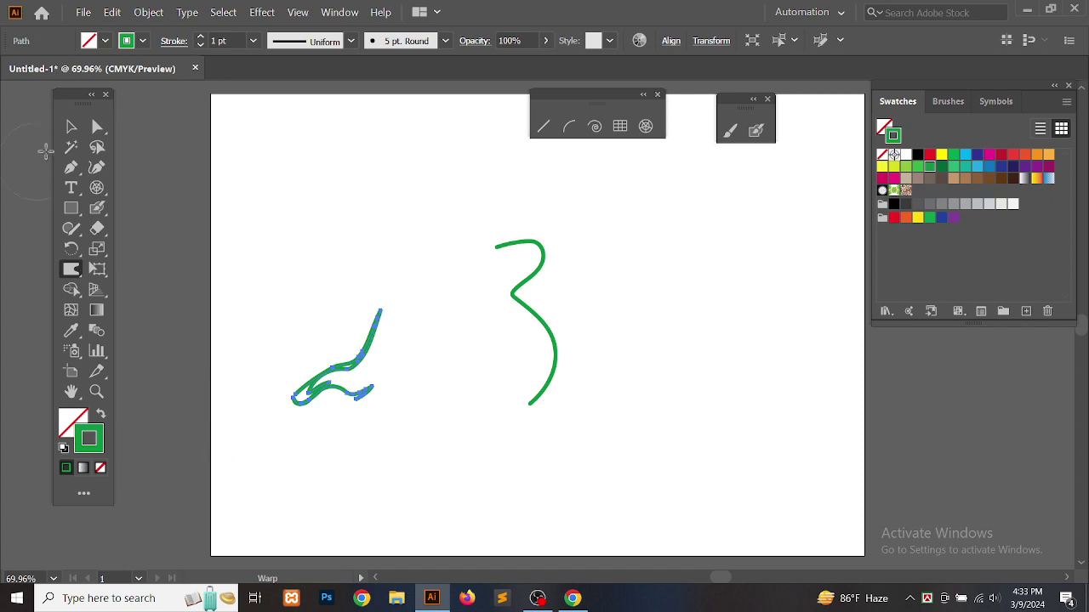
click(71, 126)
drag(496, 207, 568, 415)
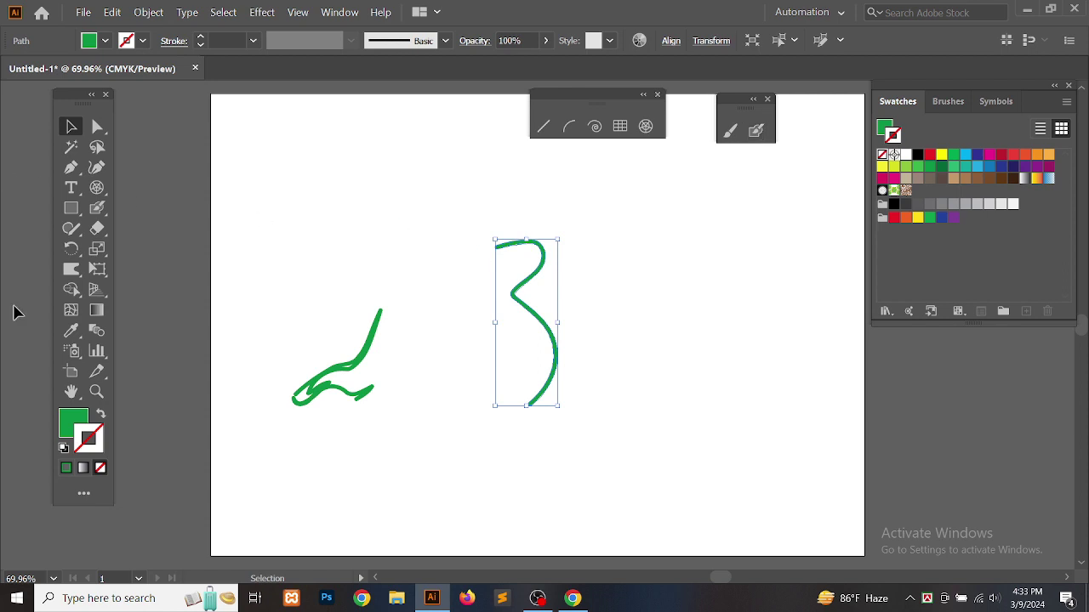
drag(77, 270, 102, 292)
mouse_move(530, 240)
mouse_down()
mouse_move(523, 340)
mouse_move(540, 297)
mouse_move(481, 431)
mouse_move(533, 342)
mouse_move(431, 474)
mouse_up()
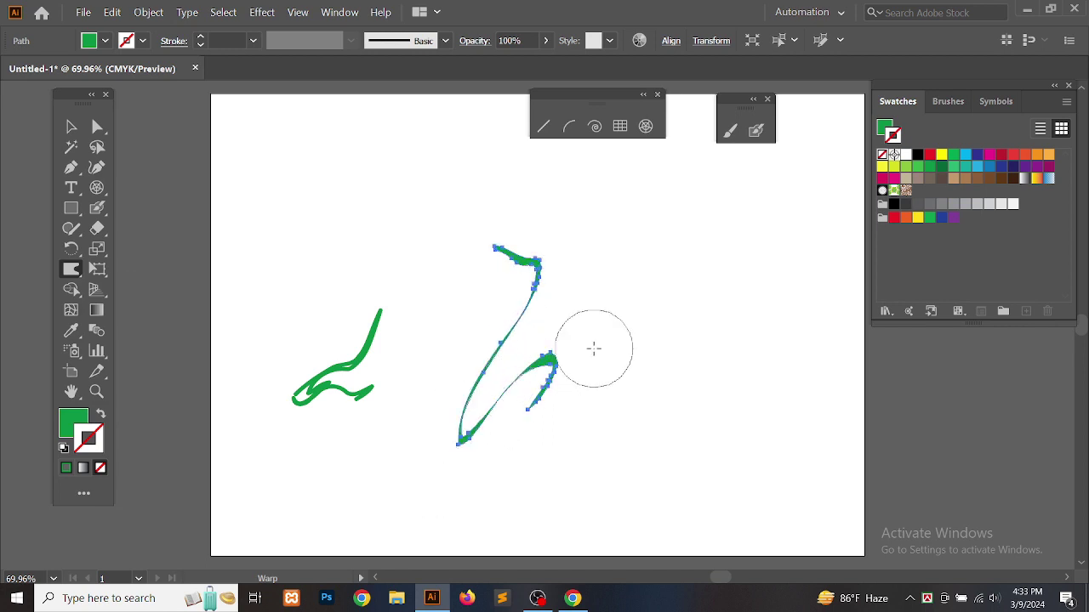
mouse_move(559, 389)
mouse_down()
mouse_move(450, 316)
mouse_move(523, 398)
mouse_up()
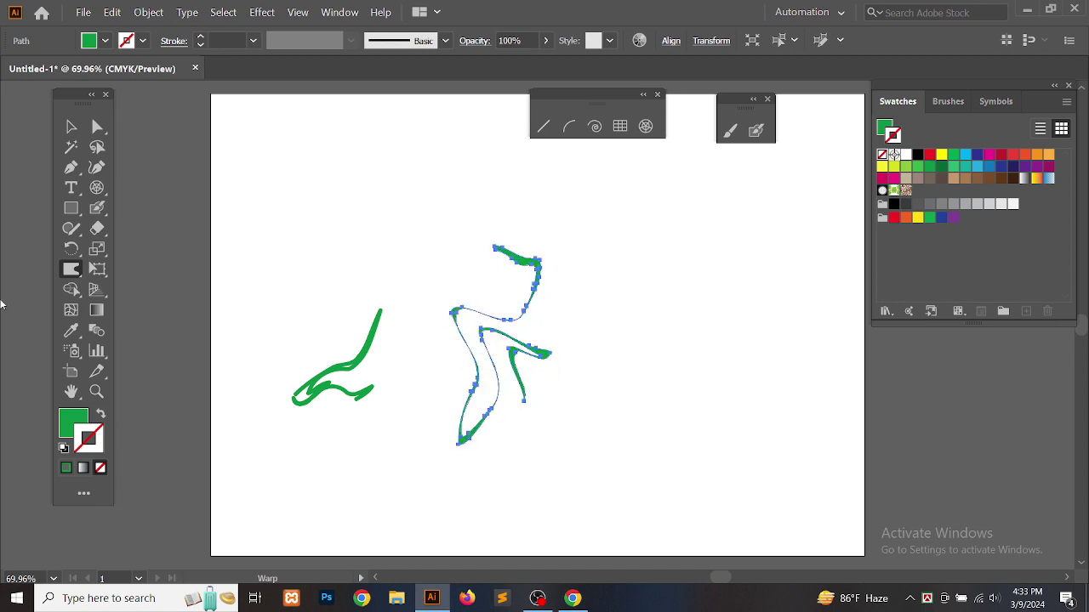
- Delete both distorted green strokes from the artboard
click(69, 126)
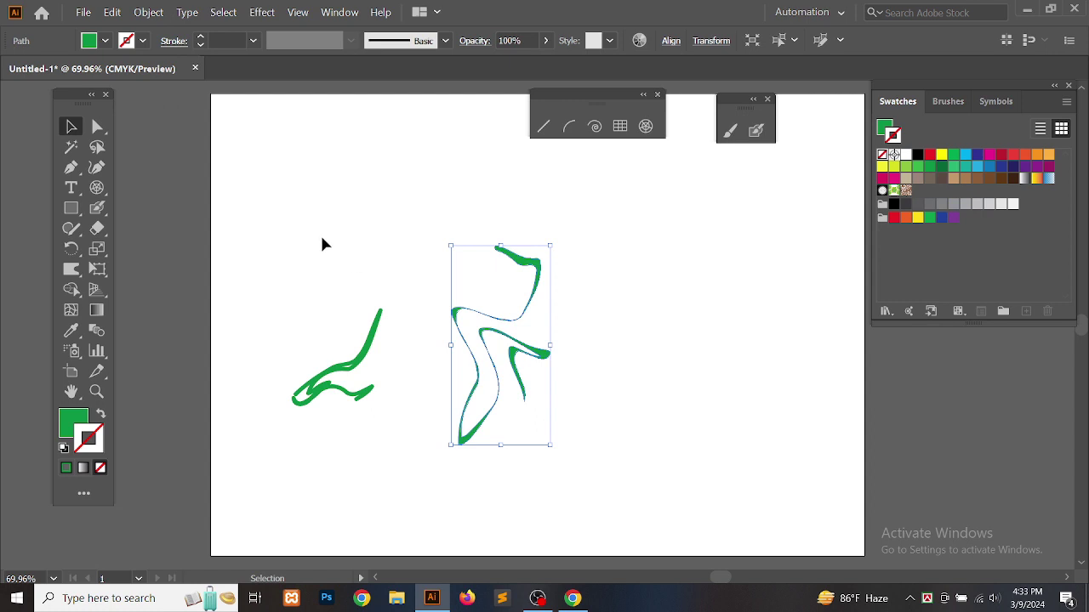
drag(312, 222, 834, 492)
key(Delete)
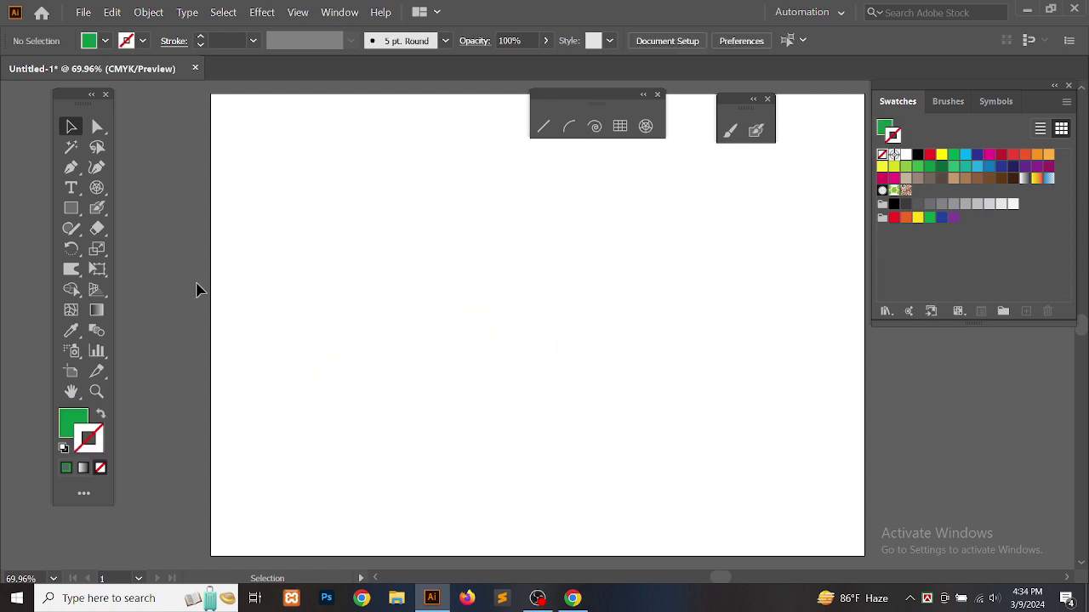
- Enlarge the Warp tool's brush circle on the empty artboard, and return to the Selection tool
drag(71, 269, 128, 289)
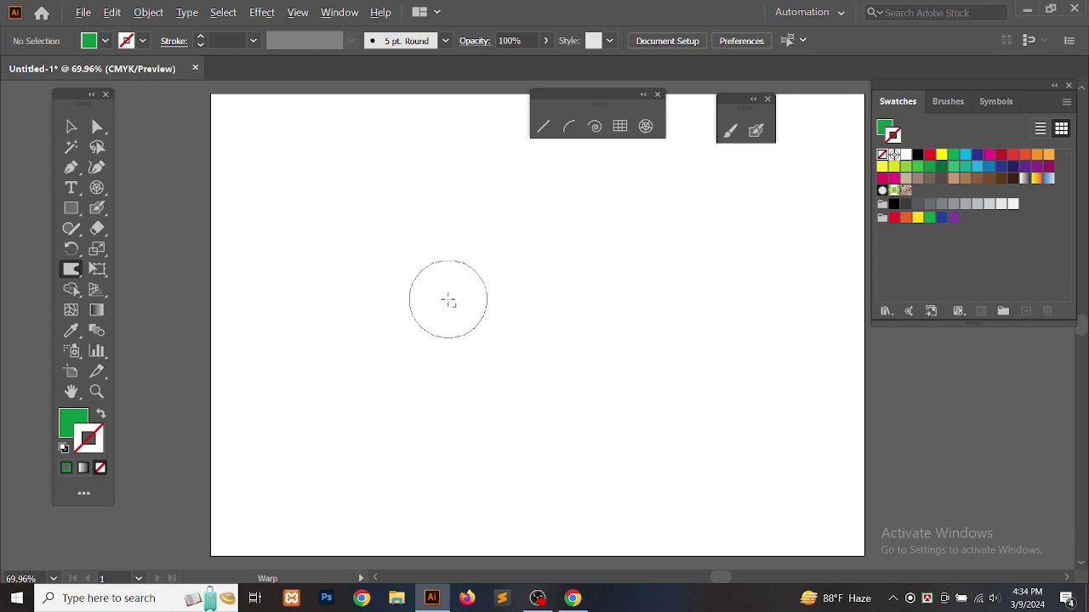
mouse_move(448, 300)
mouse_down()
mouse_move(486, 380)
mouse_move(482, 411)
mouse_move(515, 439)
mouse_move(474, 398)
mouse_up()
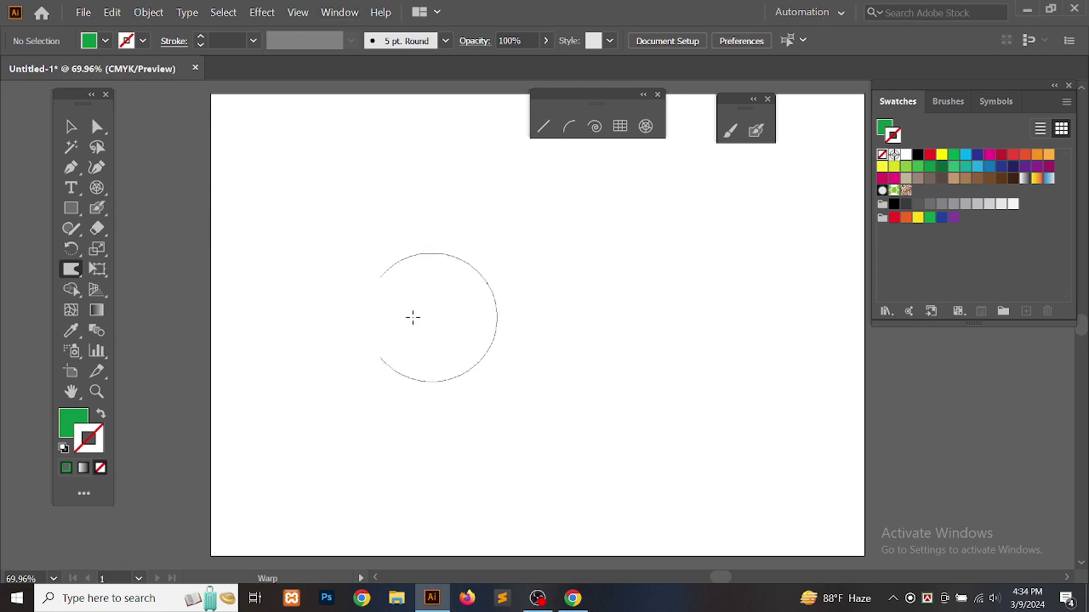
click(72, 126)
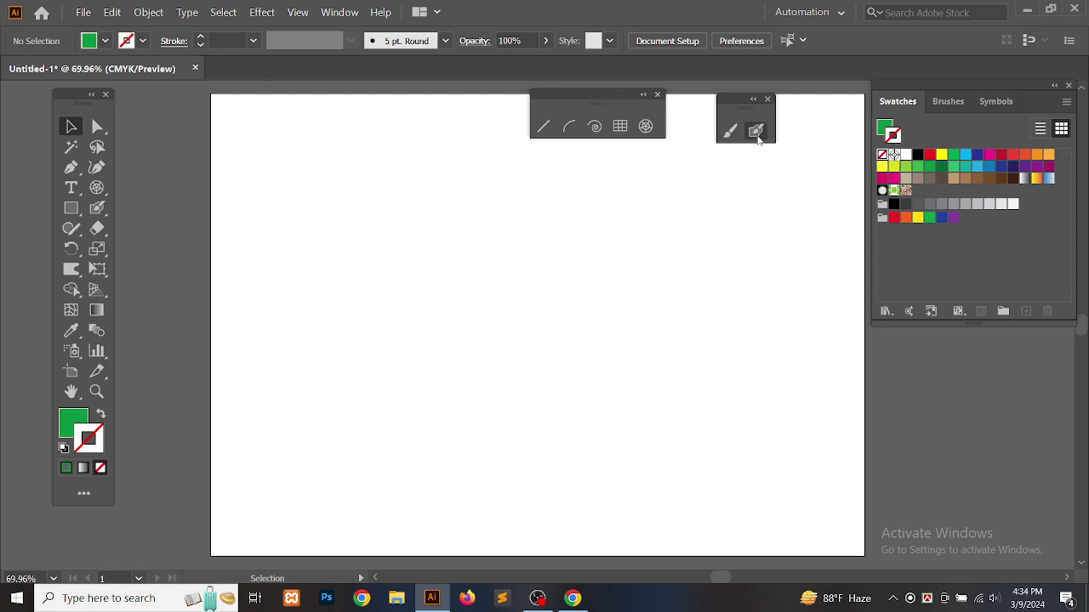
- Paint a wavy green stem with a spiral curl at its upper end using the Paintbrush, and smooth its curves with the Warp tool
click(732, 133)
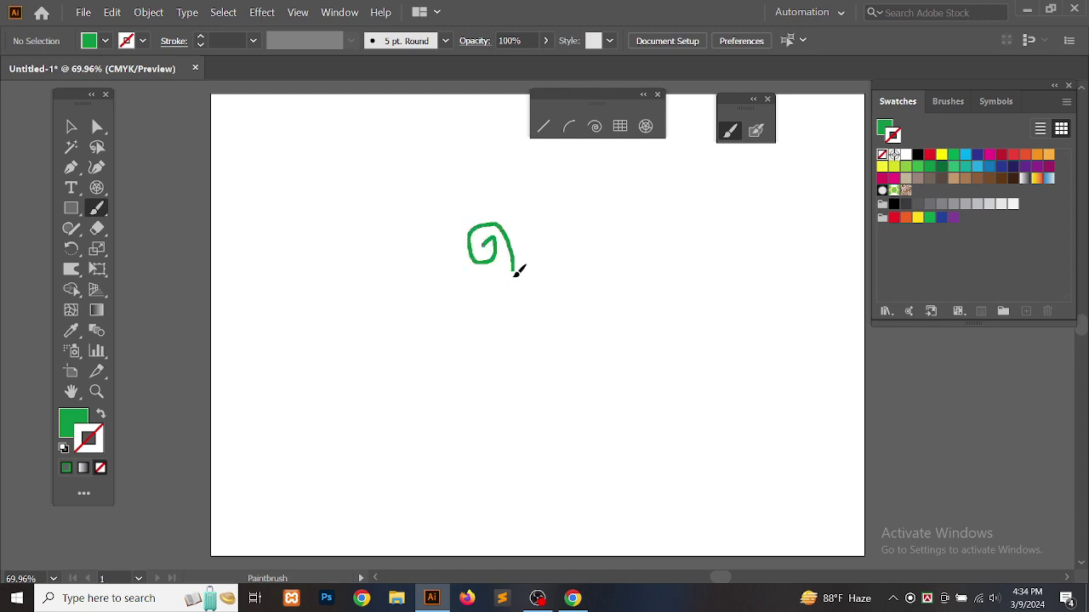
drag(499, 380, 531, 432)
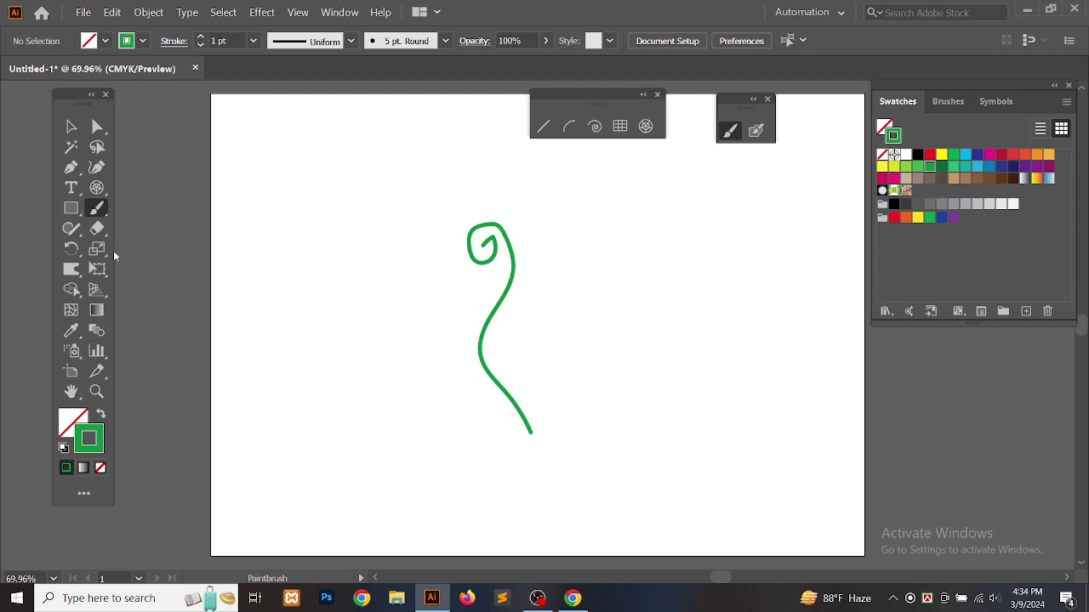
click(72, 129)
click(470, 274)
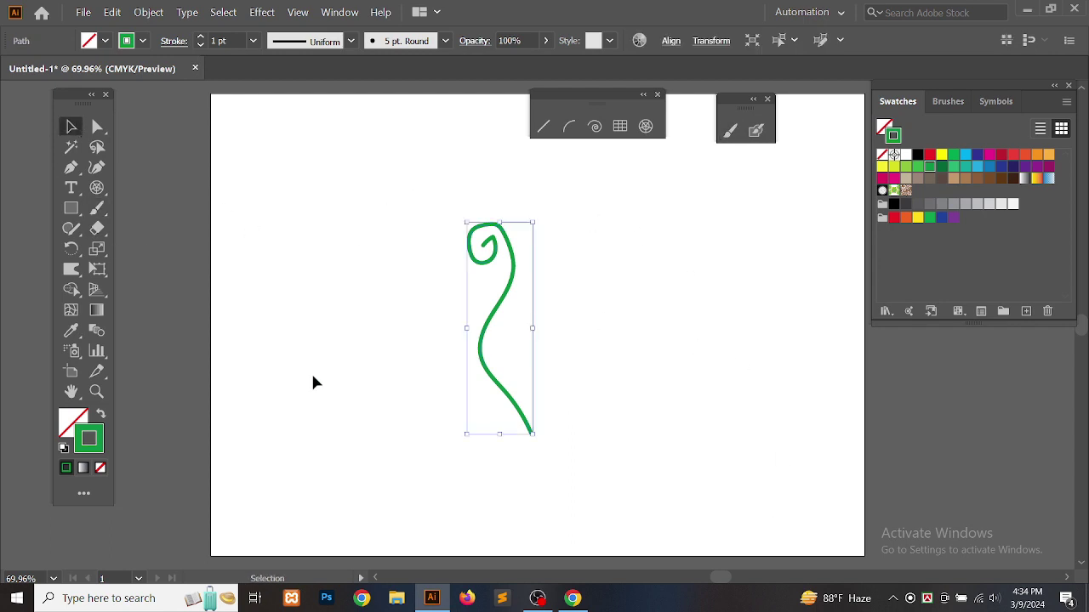
drag(72, 268, 136, 291)
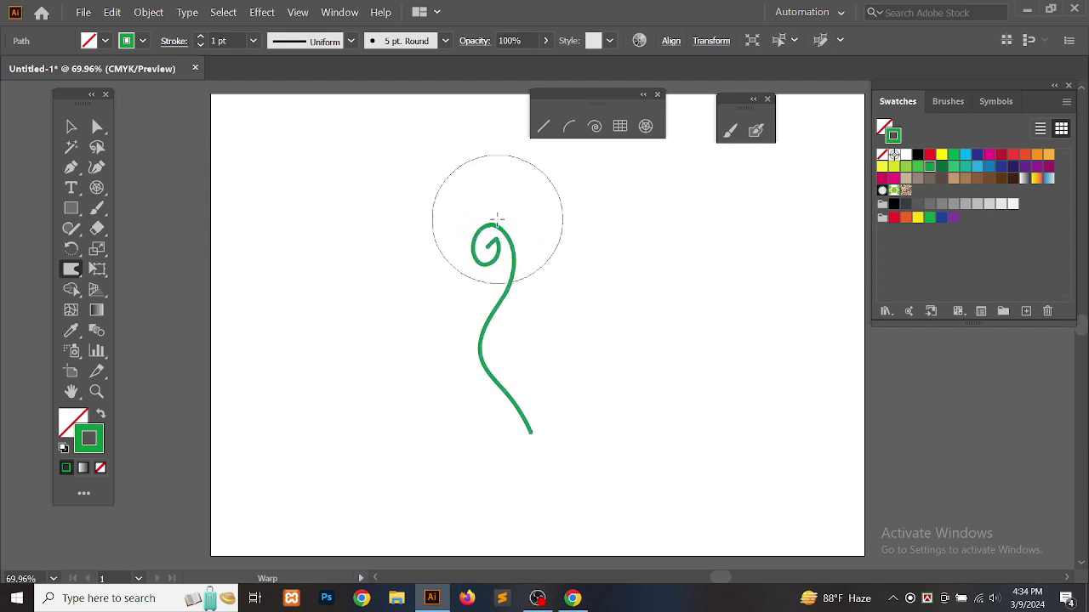
drag(490, 253, 496, 274)
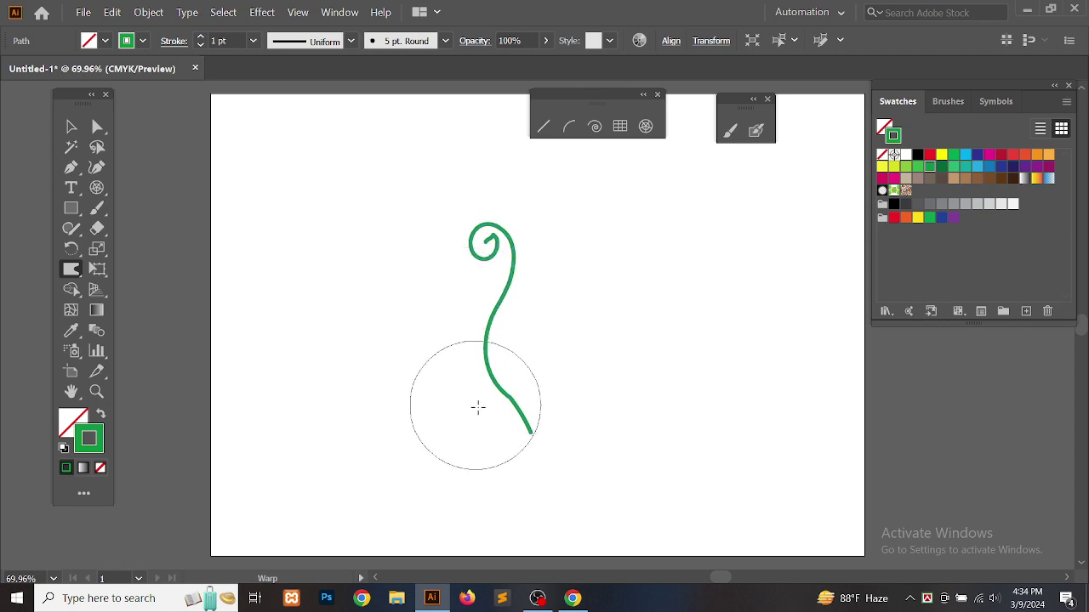
mouse_move(496, 420)
mouse_down()
mouse_move(530, 443)
mouse_move(580, 406)
mouse_move(578, 390)
mouse_move(546, 404)
mouse_up()
mouse_move(548, 333)
mouse_down()
mouse_move(529, 346)
mouse_move(480, 344)
mouse_move(481, 297)
mouse_move(473, 357)
mouse_move(495, 410)
mouse_move(530, 436)
mouse_move(547, 428)
mouse_move(501, 433)
mouse_move(468, 383)
mouse_up()
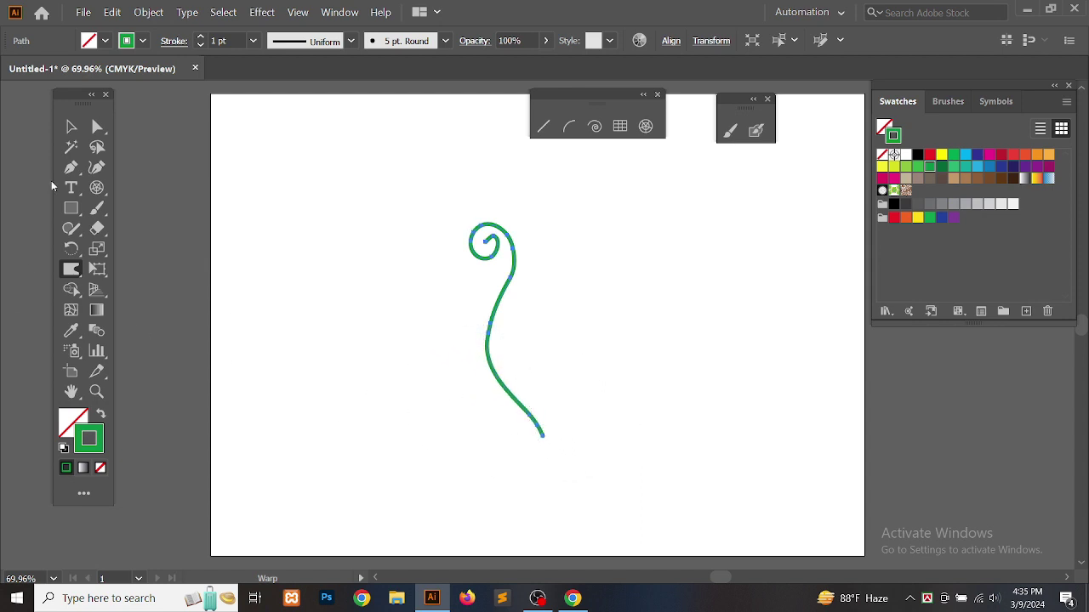
click(70, 127)
click(358, 308)
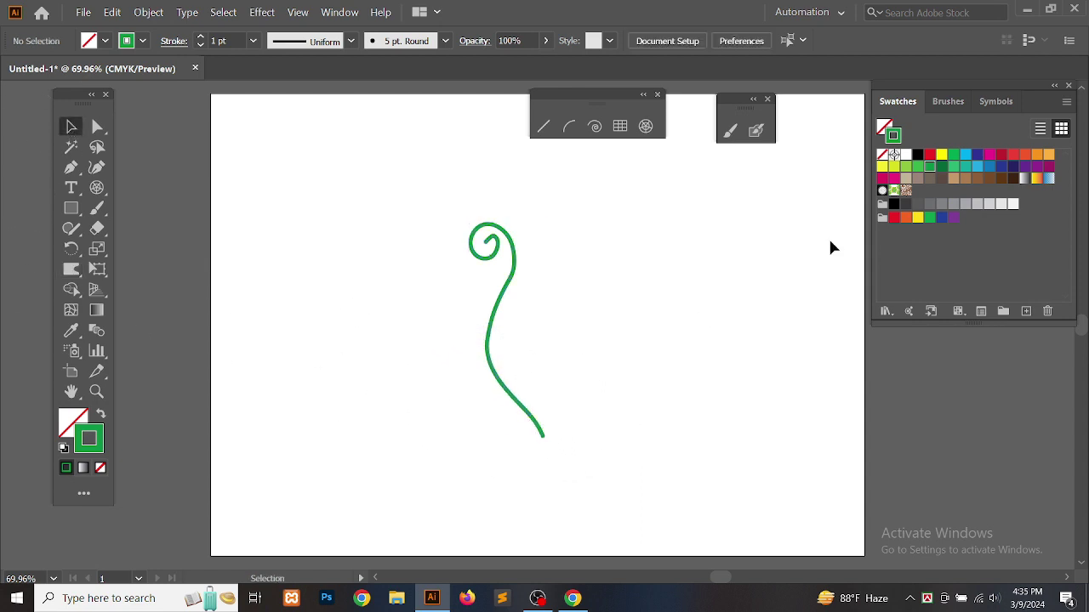
- Paint a smaller curled branch rising to the right from the stem's base, and warp it closer to the stem
click(729, 132)
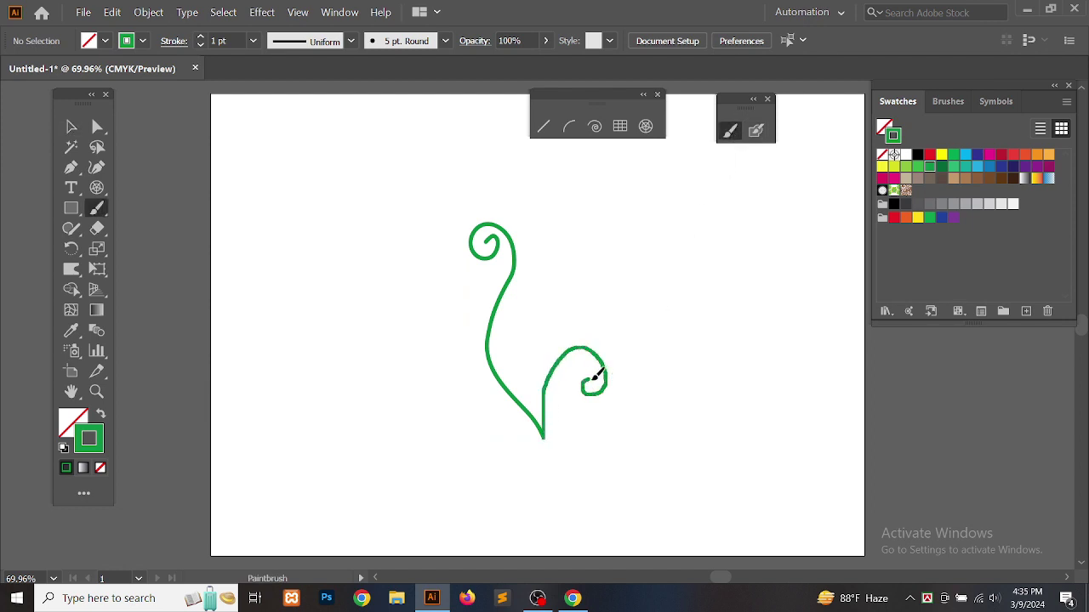
drag(594, 379, 624, 396)
key(v)
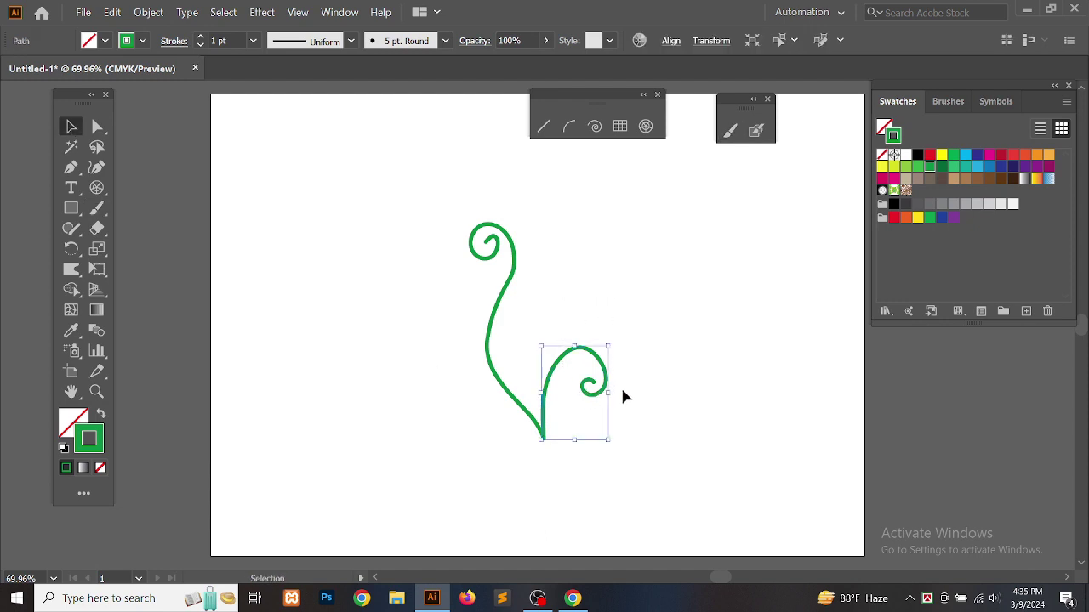
click(70, 270)
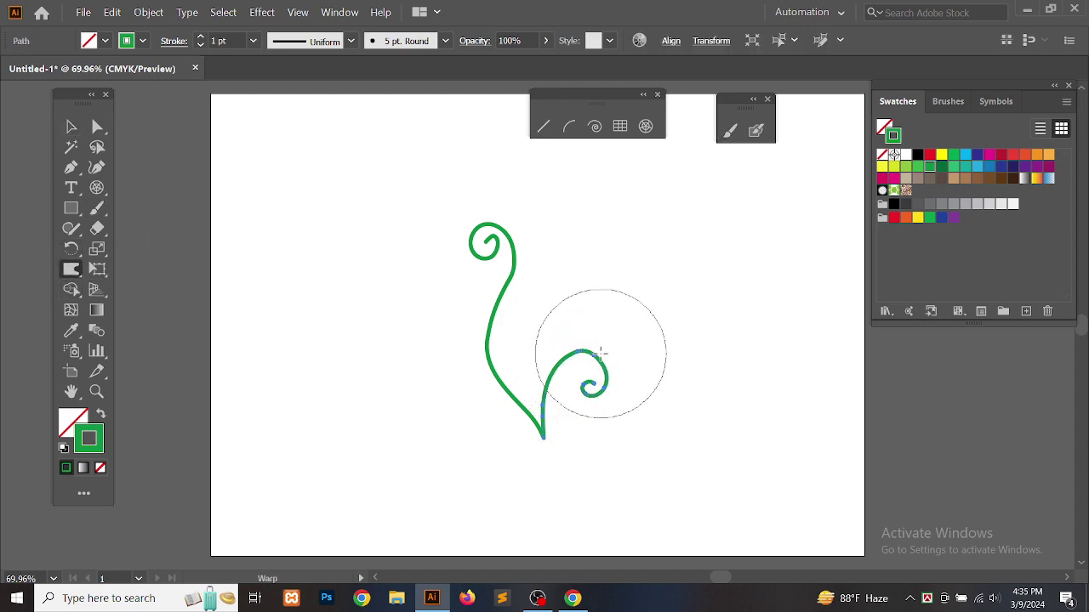
mouse_move(600, 352)
mouse_down()
mouse_move(621, 372)
mouse_move(613, 396)
mouse_move(573, 406)
mouse_up()
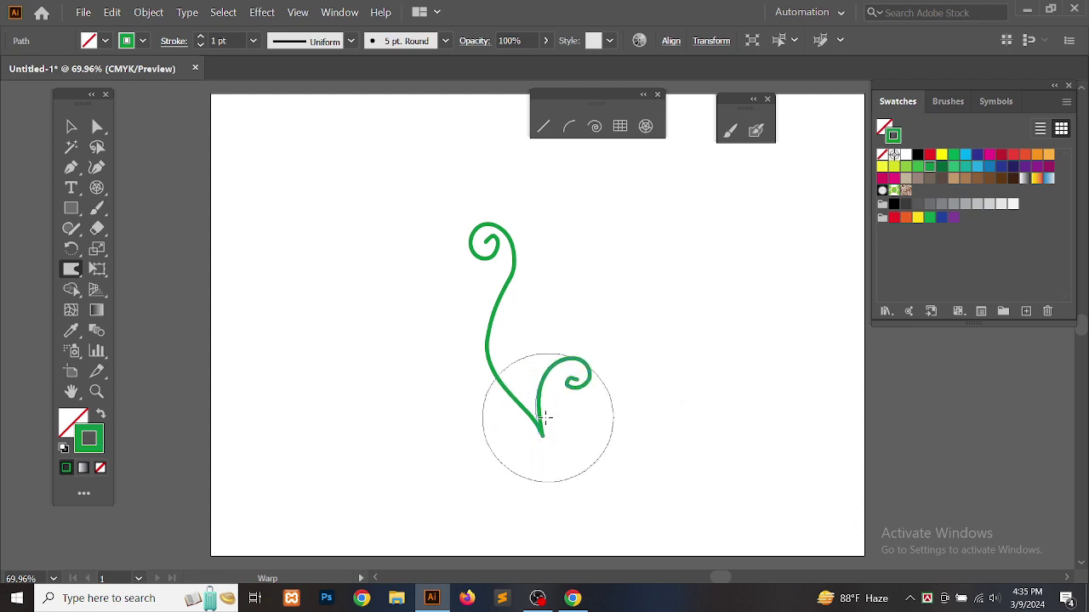
mouse_move(534, 441)
mouse_down()
mouse_move(555, 419)
mouse_move(539, 442)
mouse_up()
key(v)
click(352, 307)
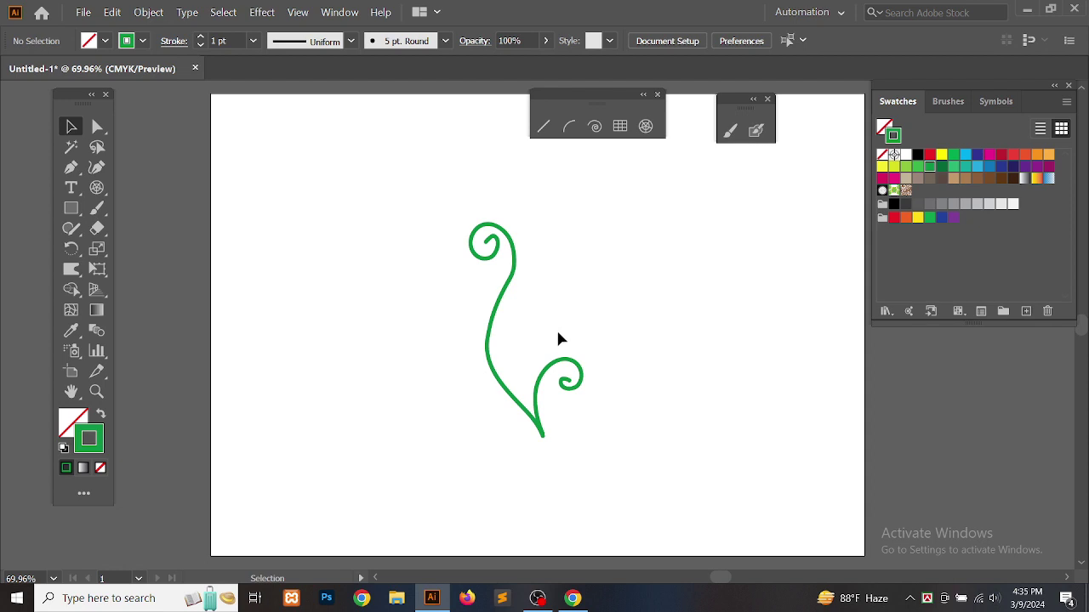
- Duplicate the small curled branch to the left of the stem's middle, and reflect the copy horizontally
drag(558, 329, 605, 403)
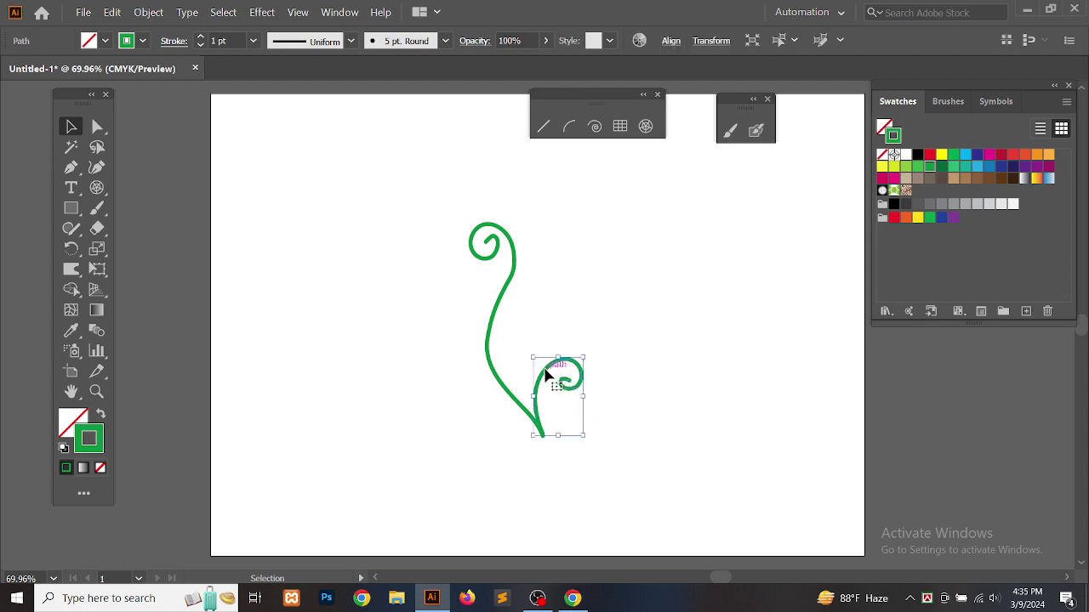
drag(545, 375, 457, 299)
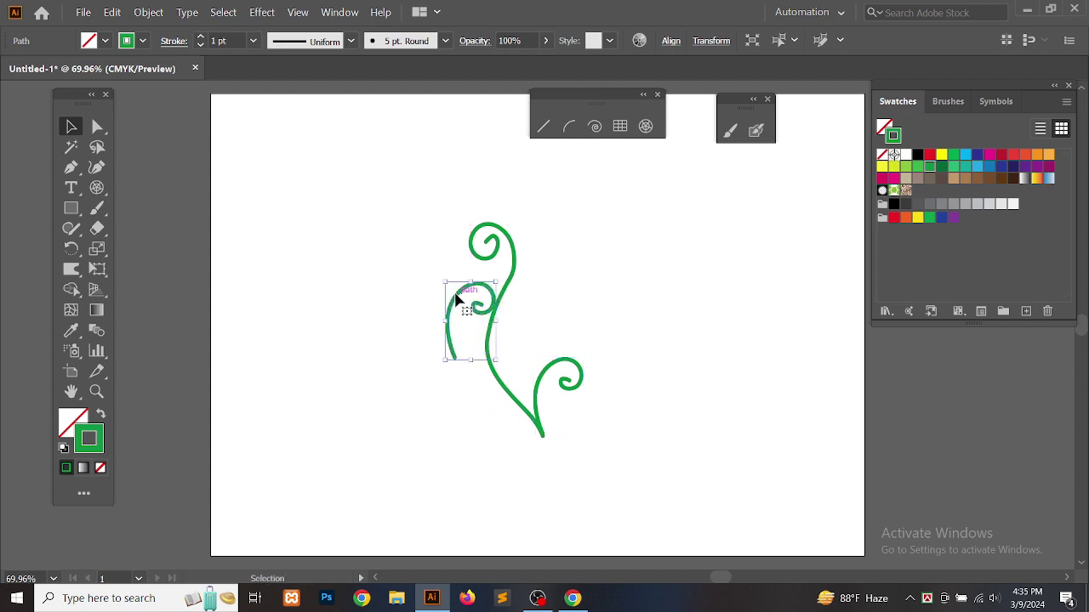
click(73, 250)
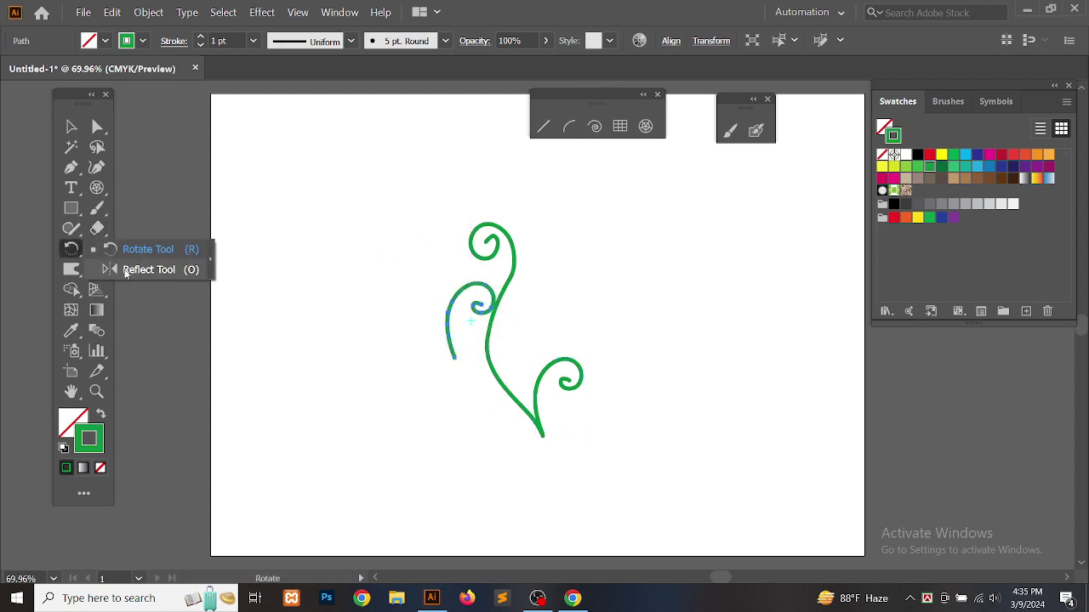
click(175, 272)
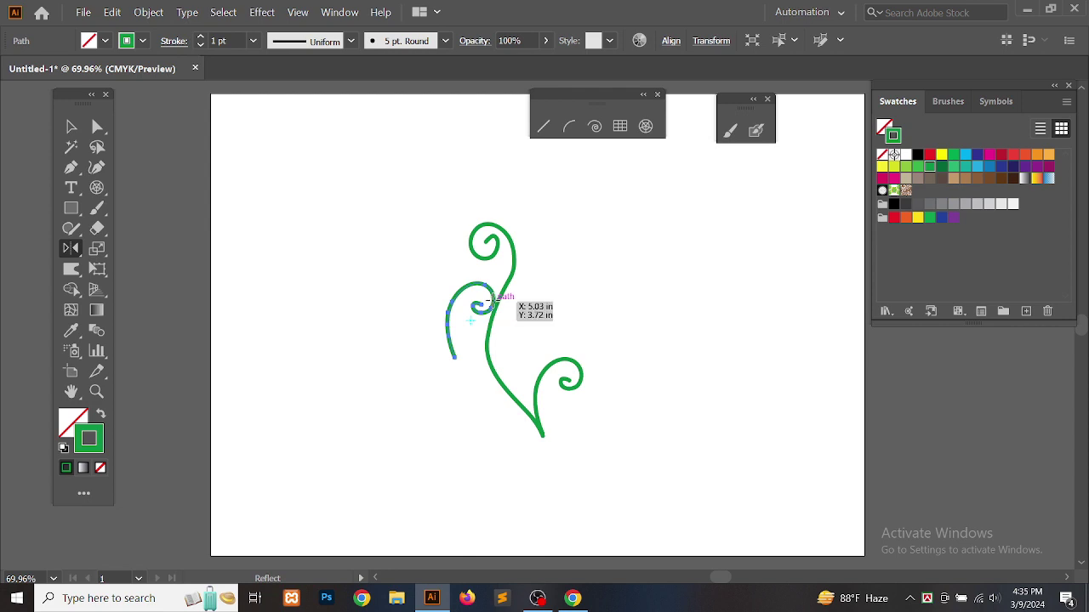
drag(492, 300, 439, 306)
click(71, 127)
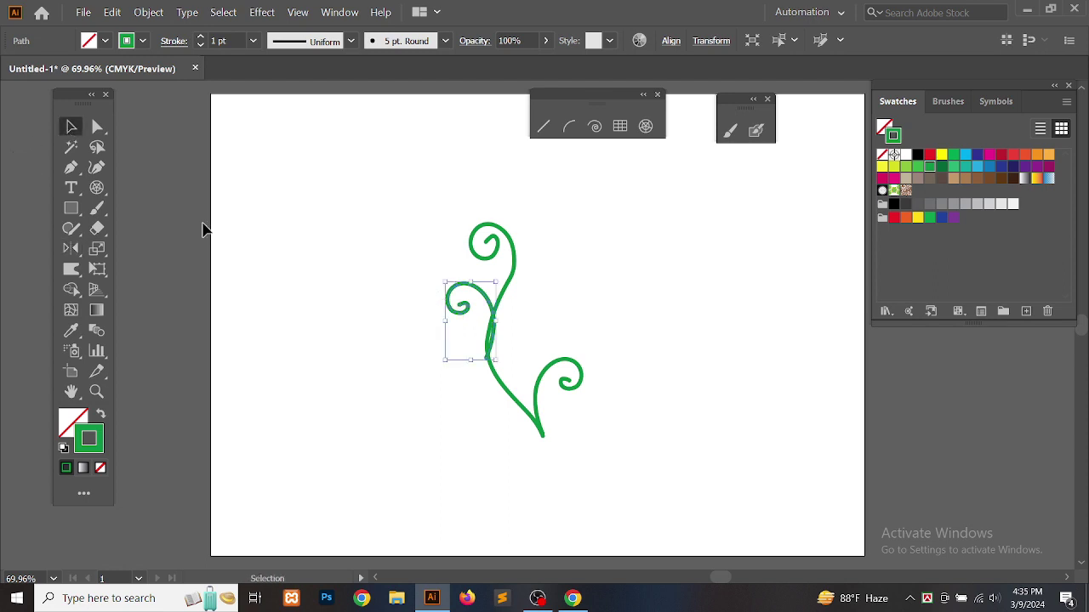
- Nudge the reflected branch left and rotate it slightly counterclockwise so its lower end meets the stem
key(Left)
key(Left)
key(Left)
key(Left)
key(Left)
key(Left)
key(Left)
key(Left)
key(Left)
key(Left)
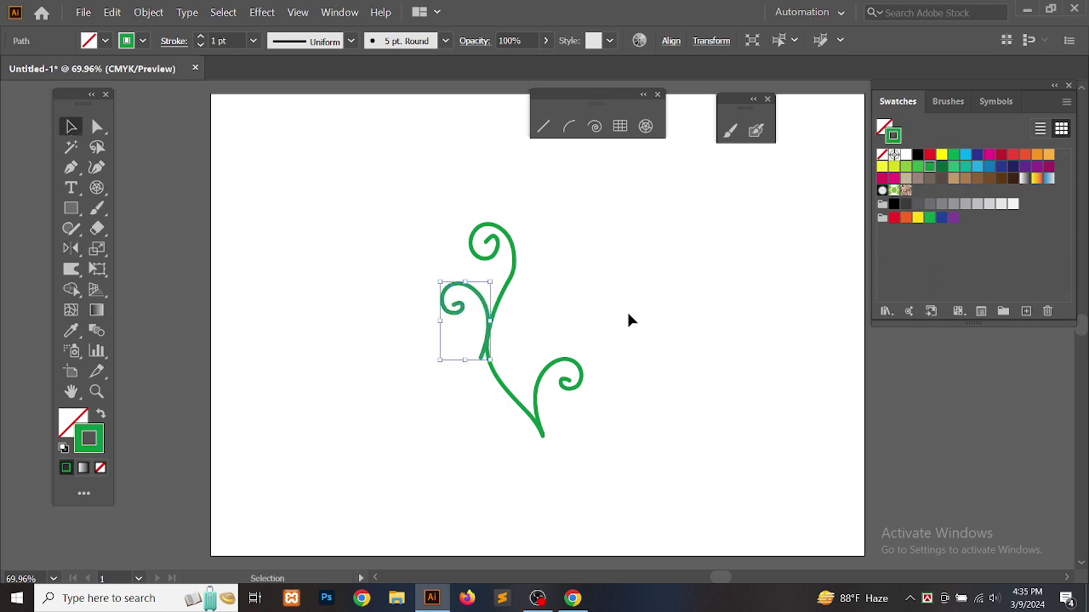
drag(436, 364, 439, 375)
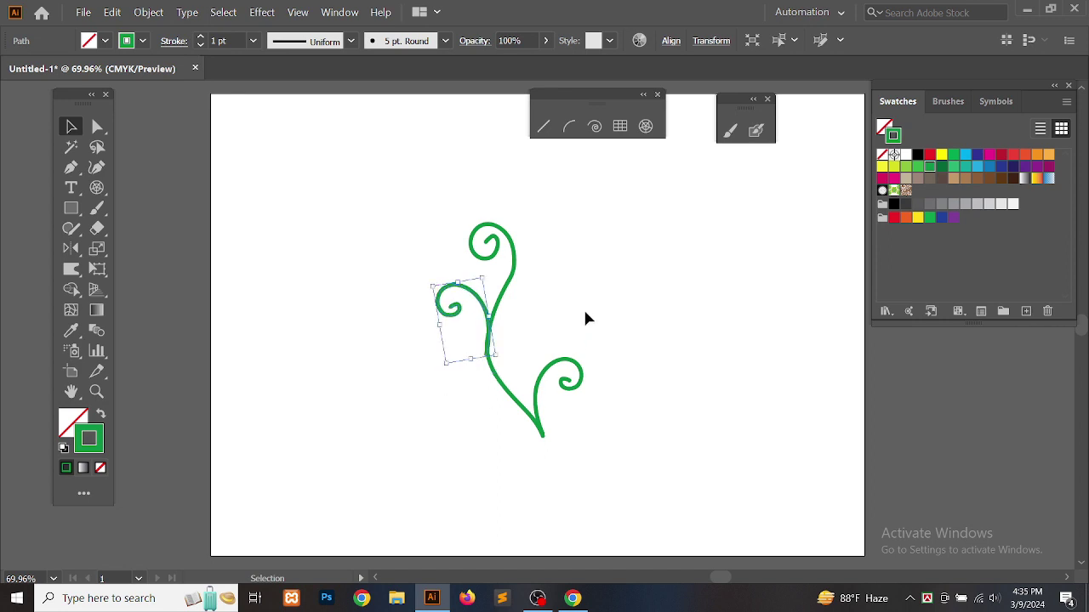
- Warp the lower end of the left branch so it blends into the stem's curve
click(69, 271)
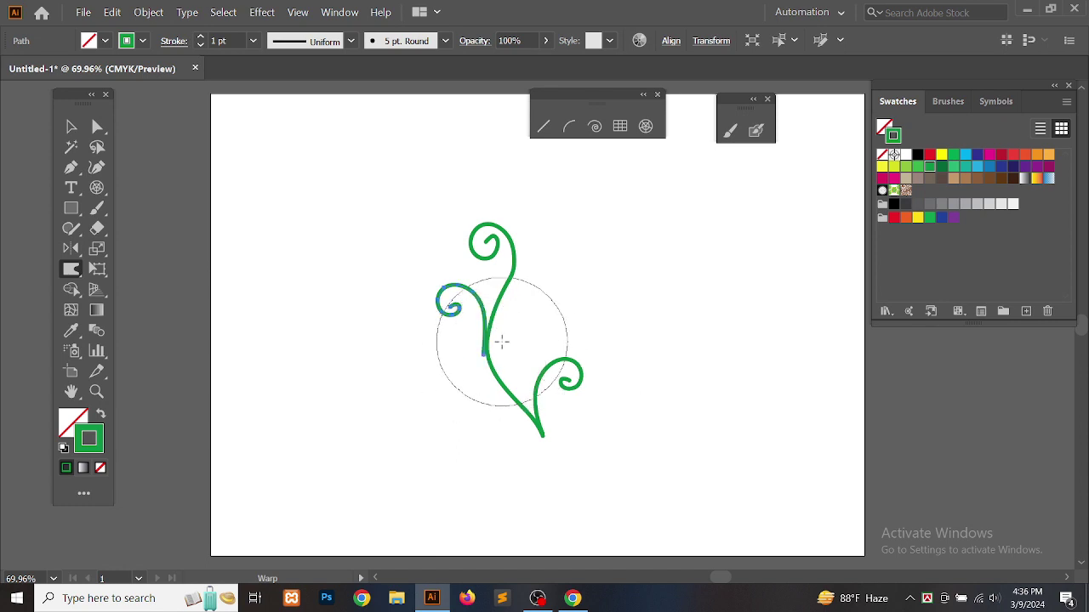
scroll(502, 341, up, 5)
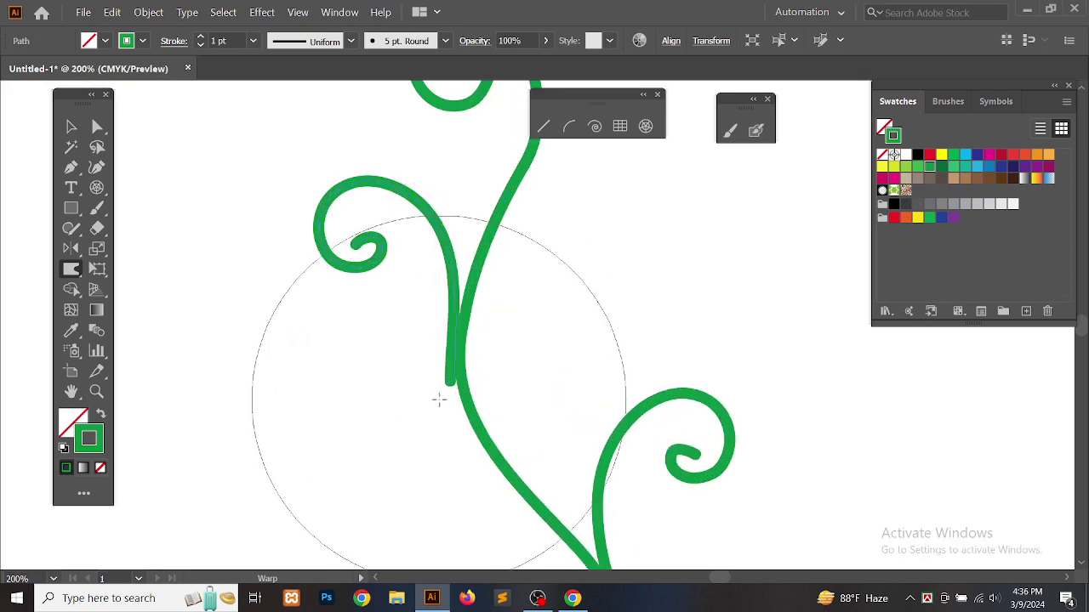
drag(450, 389, 546, 368)
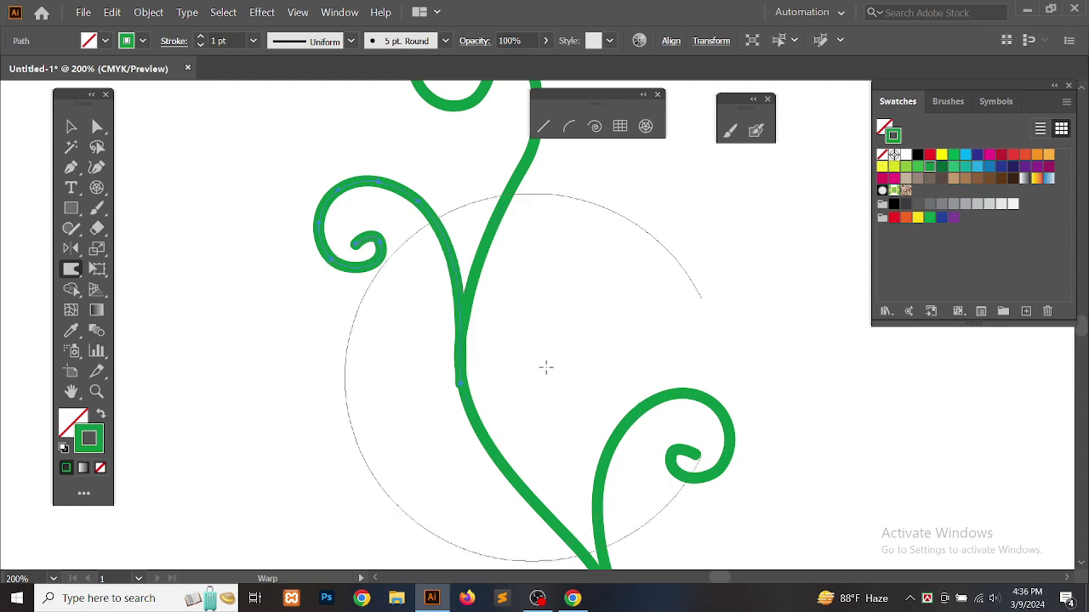
key(ctrl+z)
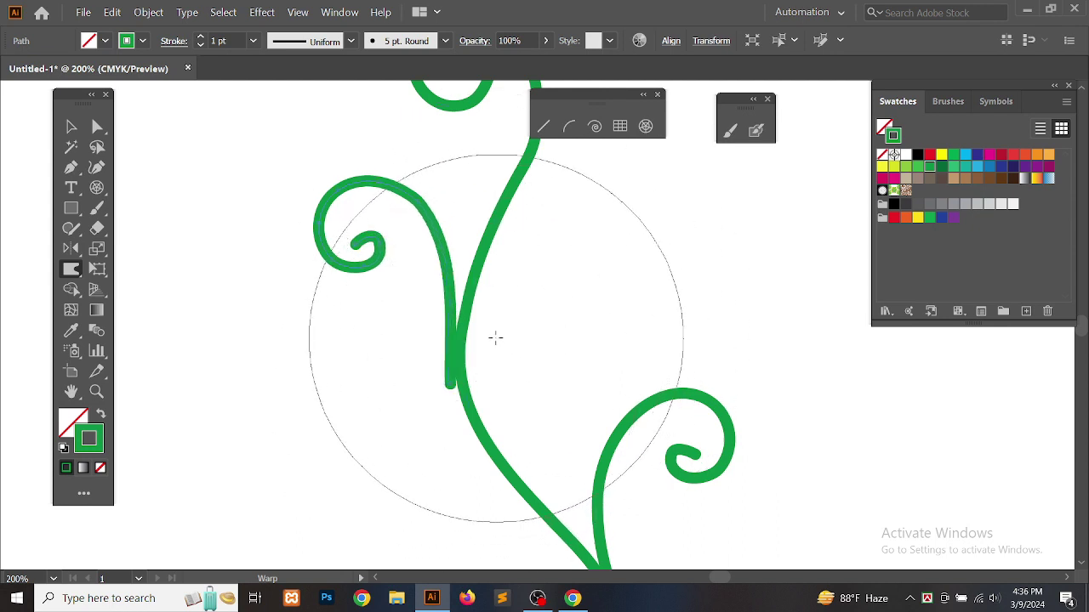
mouse_move(411, 389)
mouse_down()
mouse_move(449, 401)
mouse_move(469, 389)
mouse_up()
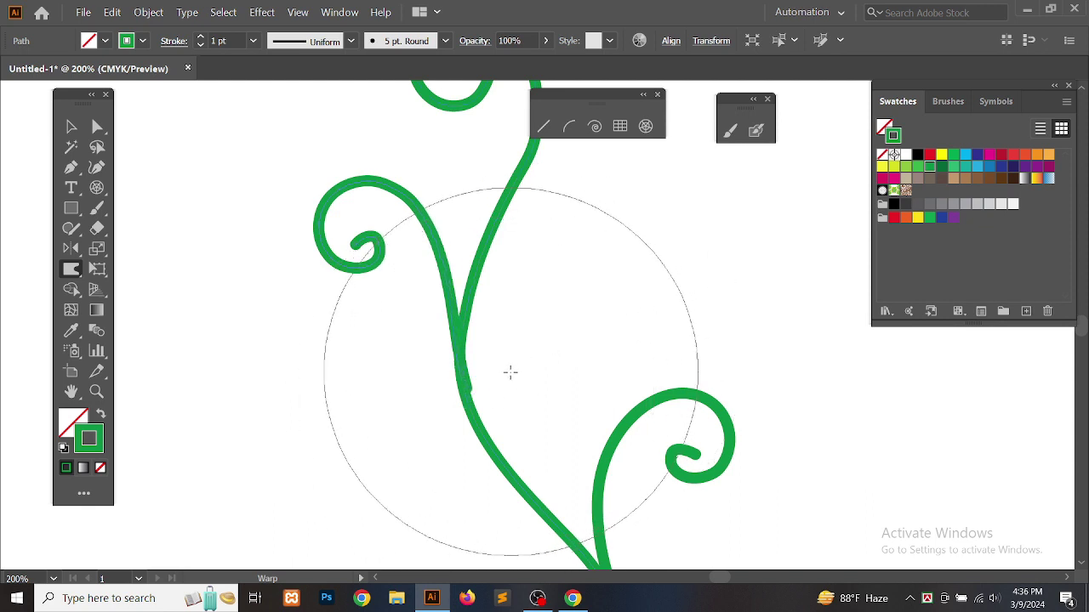
click(72, 126)
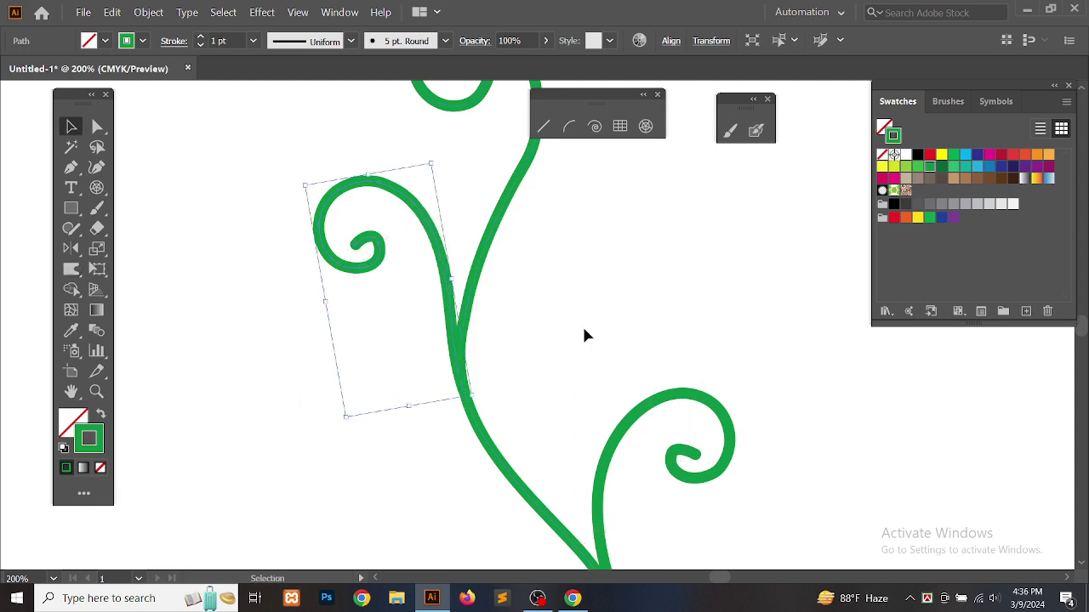
scroll(585, 335, down, 3)
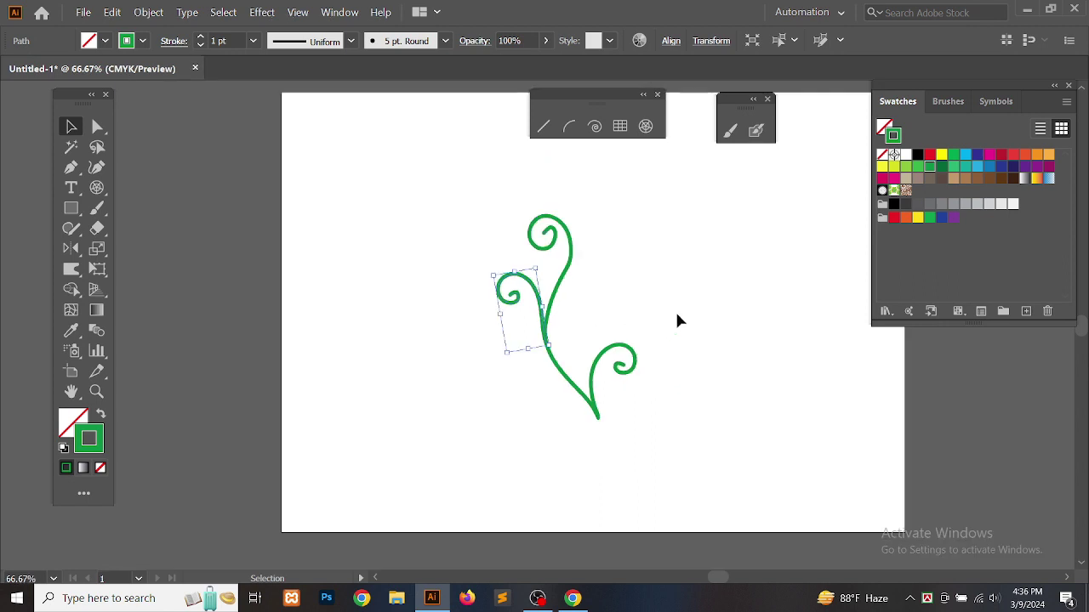
- Draw a small pointed leaf outline with the Pen tool in a black stroke, to the right of the vine
click(676, 320)
drag(676, 321, 584, 318)
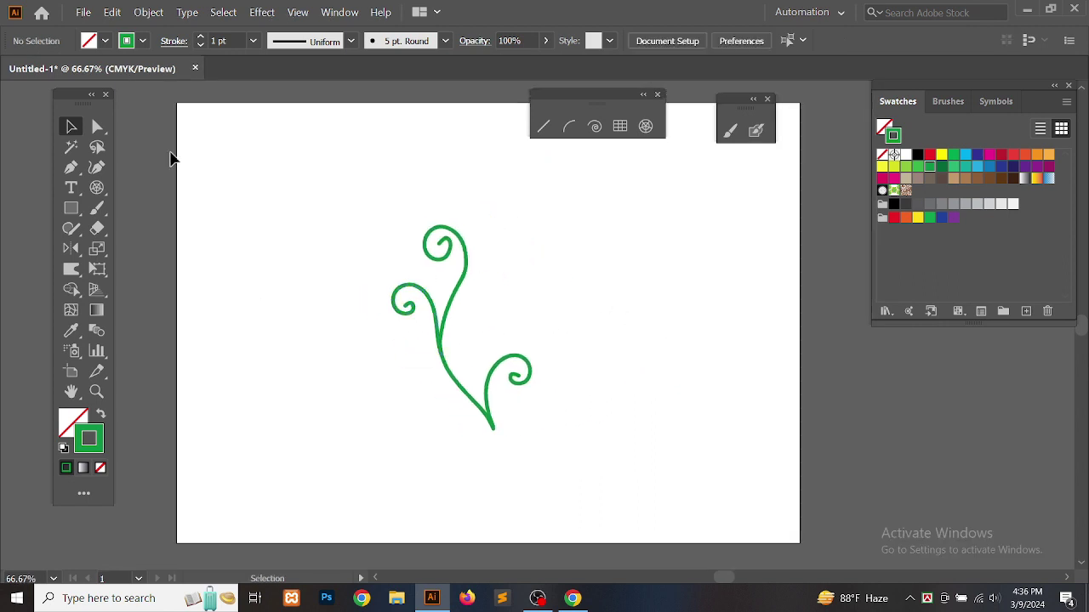
click(75, 171)
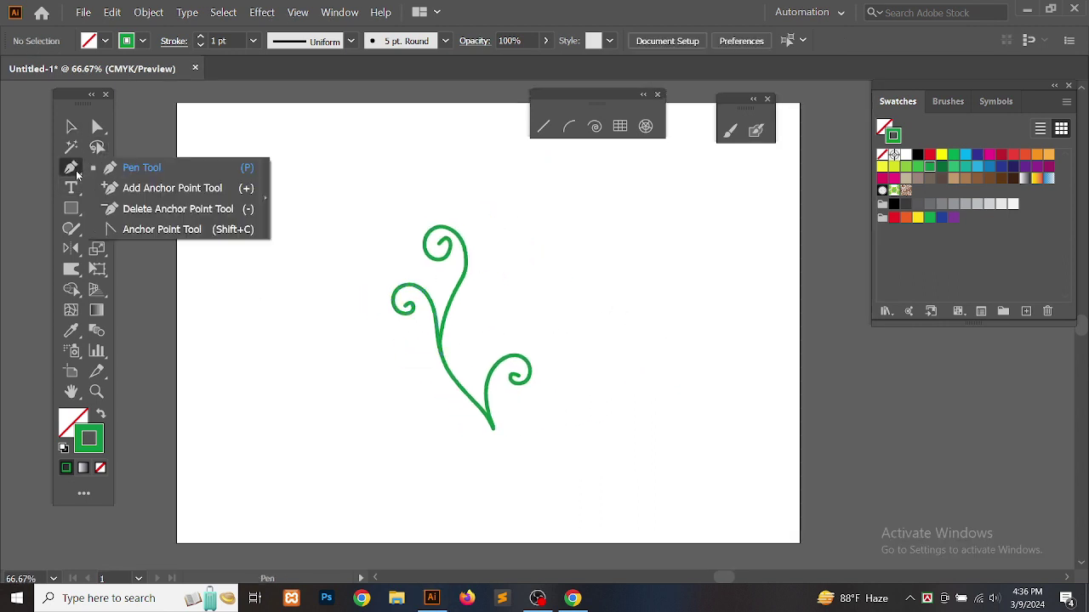
click(136, 173)
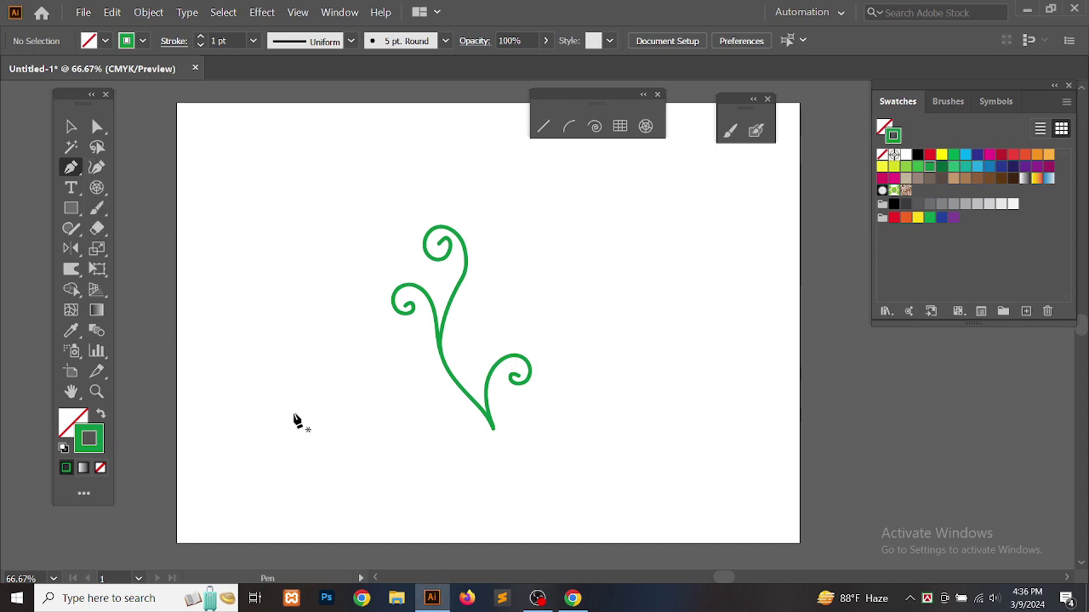
click(919, 155)
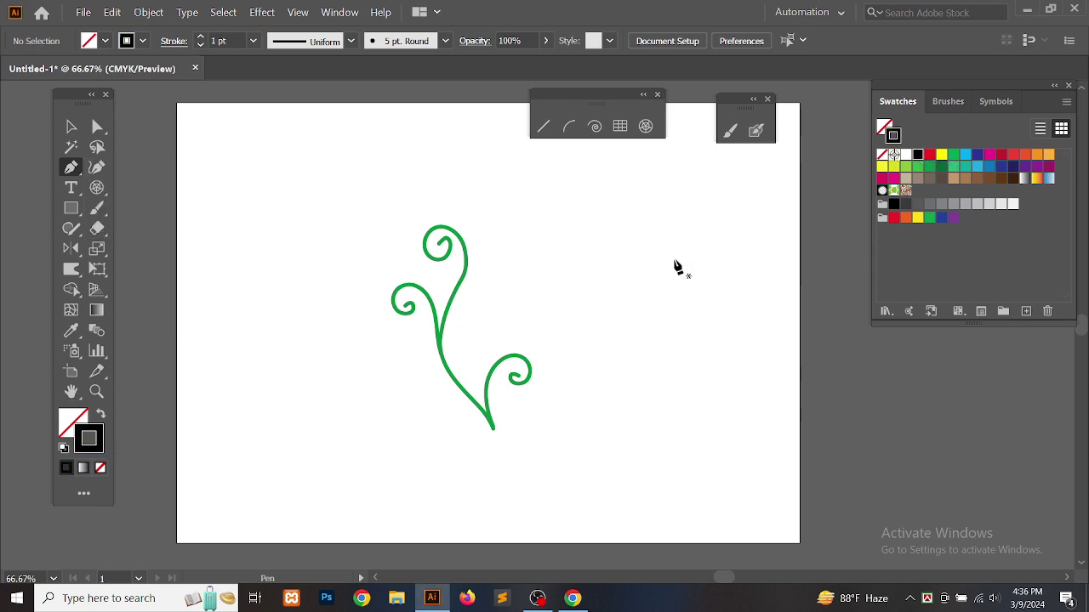
click(593, 262)
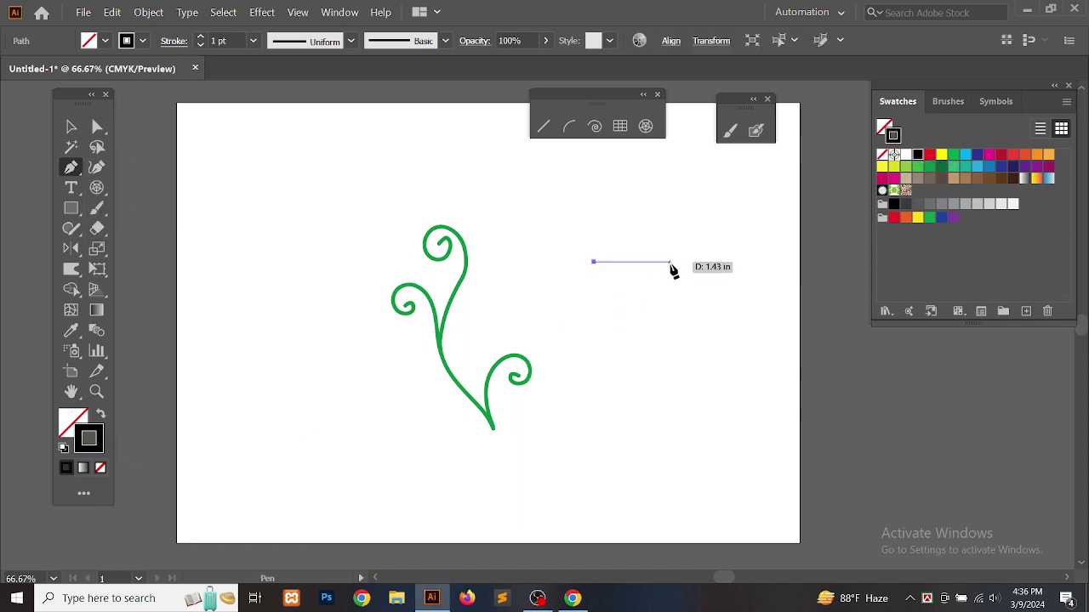
drag(690, 289, 732, 304)
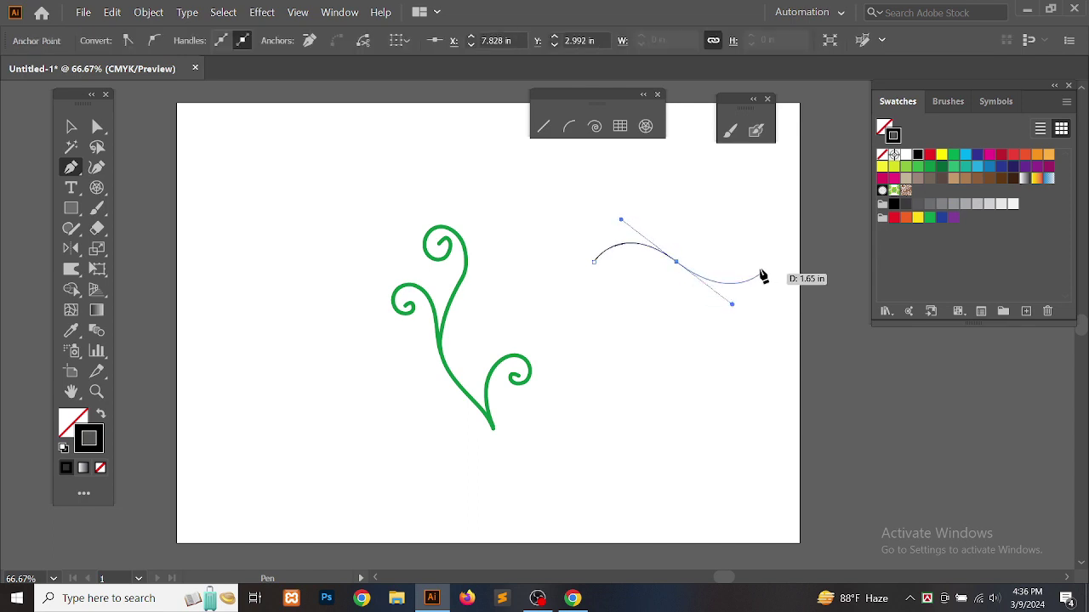
click(678, 267)
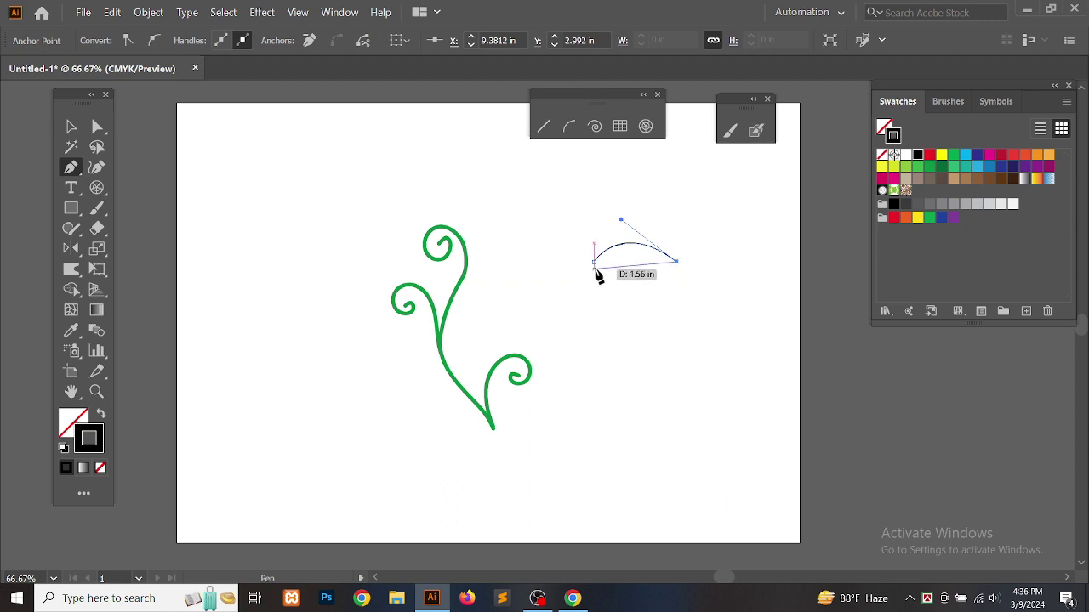
drag(594, 269, 576, 229)
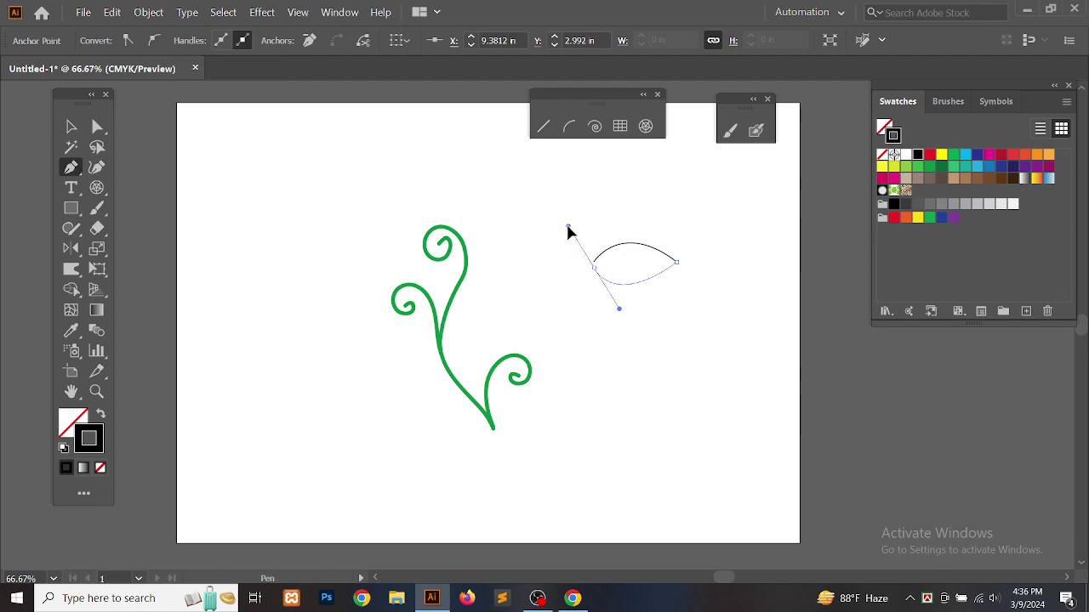
- Continue the leaf path with a narrow curved vein slit running from its base toward the tip and back
click(595, 268)
drag(661, 265, 683, 270)
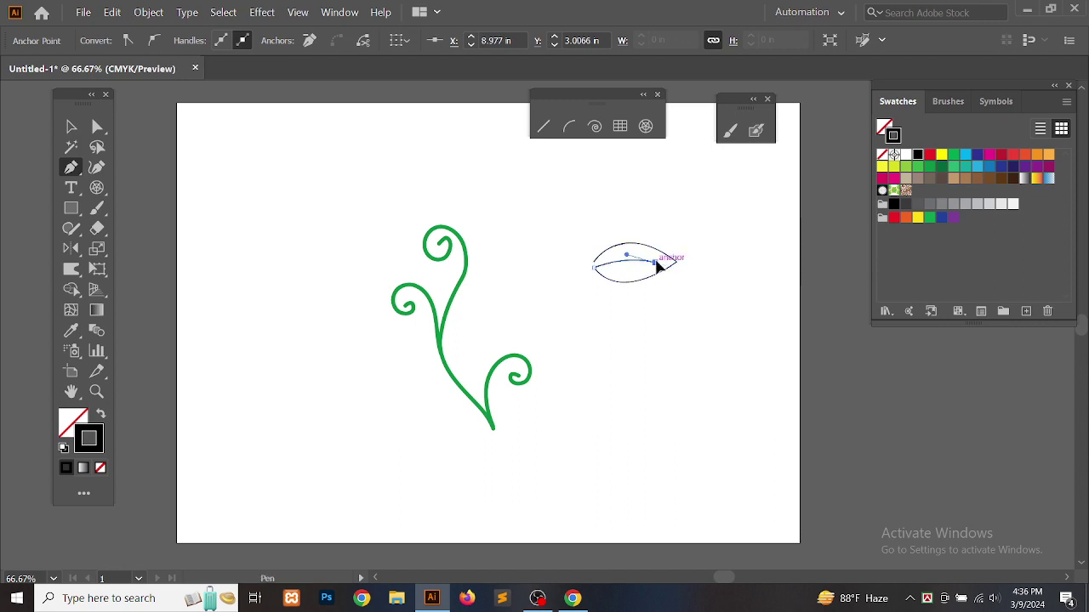
click(657, 266)
drag(598, 269, 574, 273)
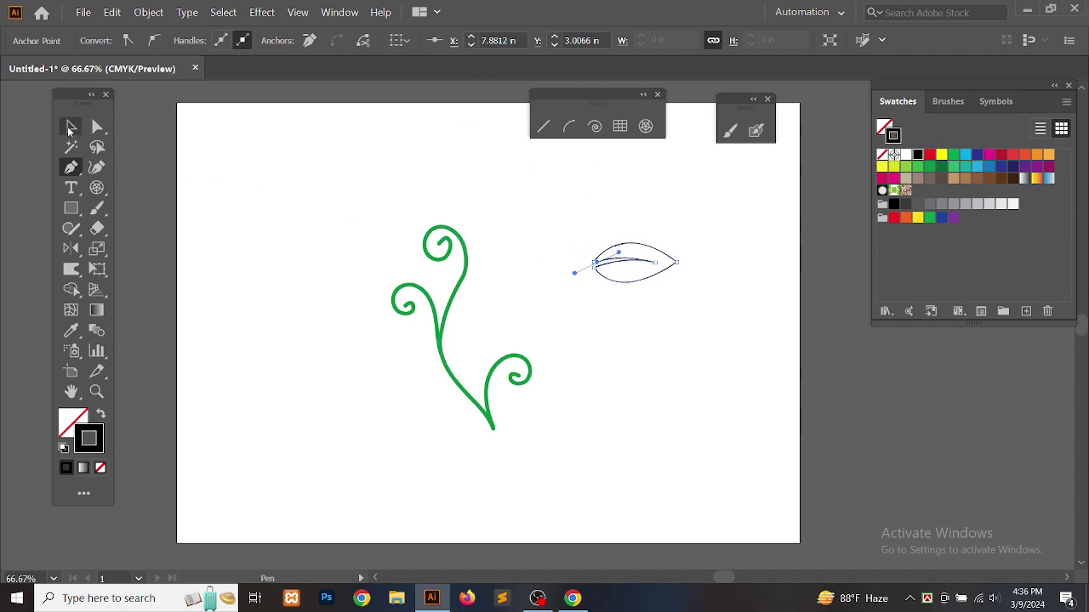
click(70, 128)
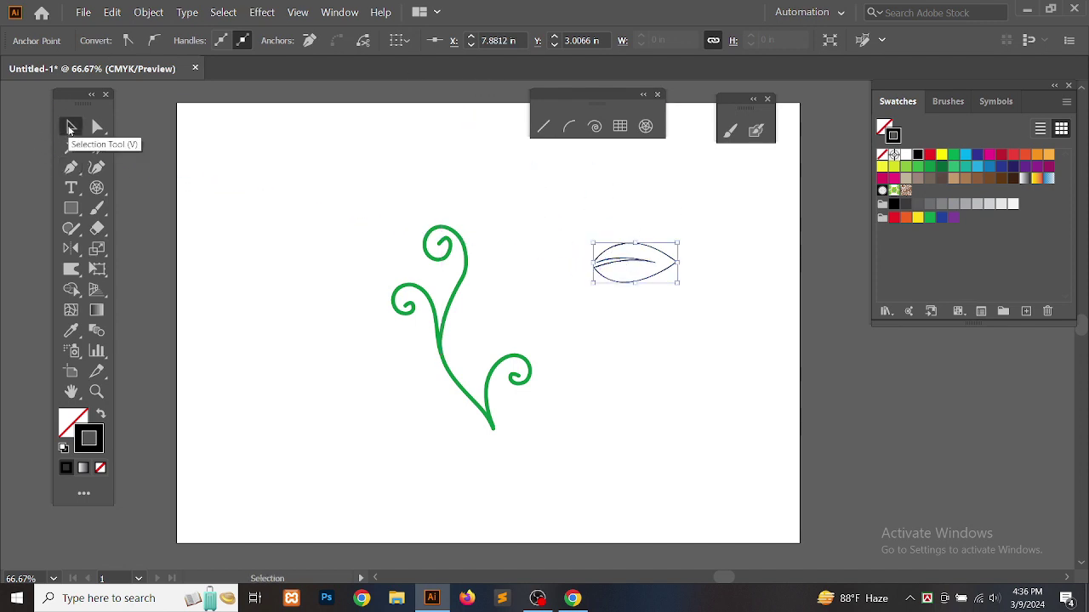
- Fill the leaf with bright green and remove its black stroke
click(74, 423)
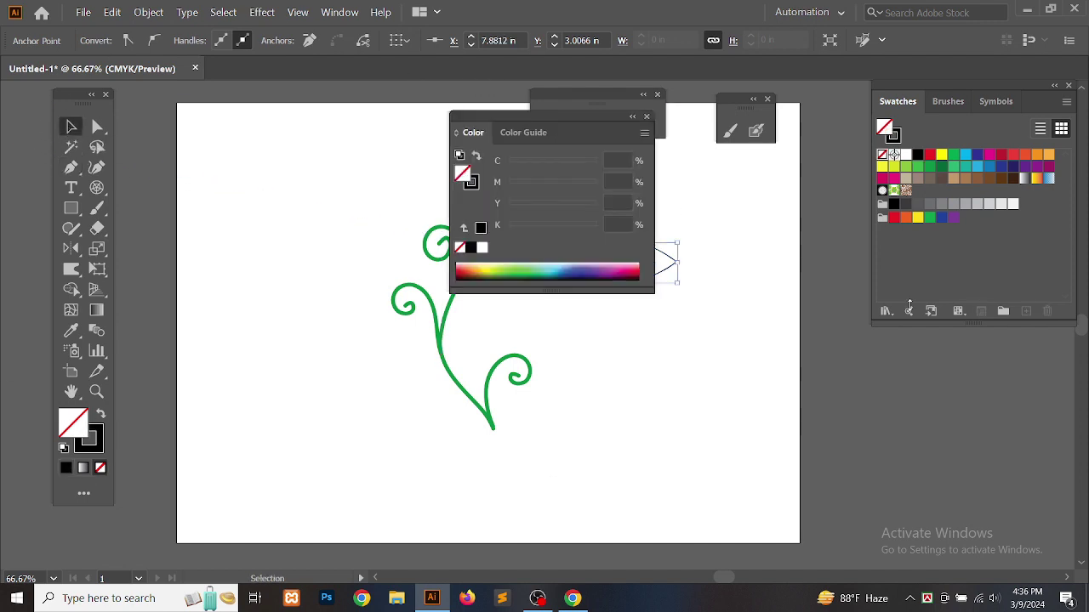
click(954, 157)
click(649, 117)
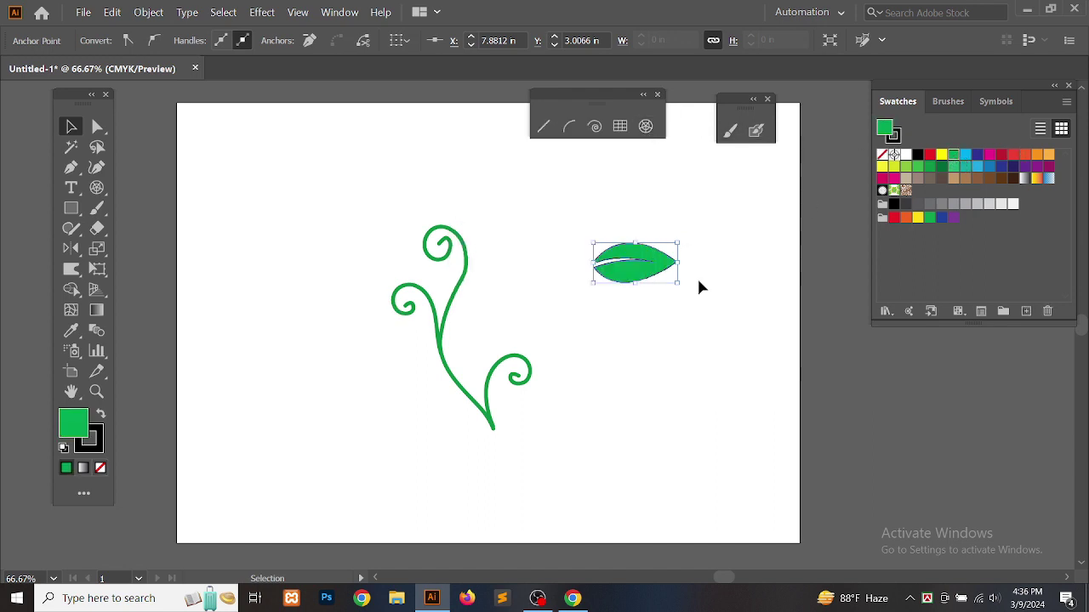
click(694, 302)
click(636, 274)
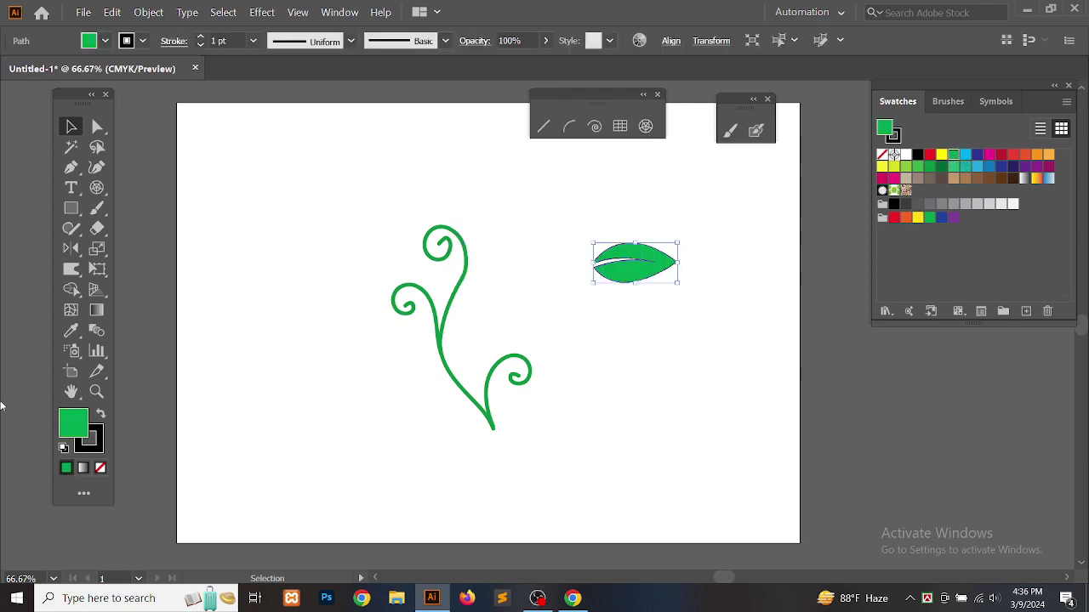
click(90, 439)
click(101, 468)
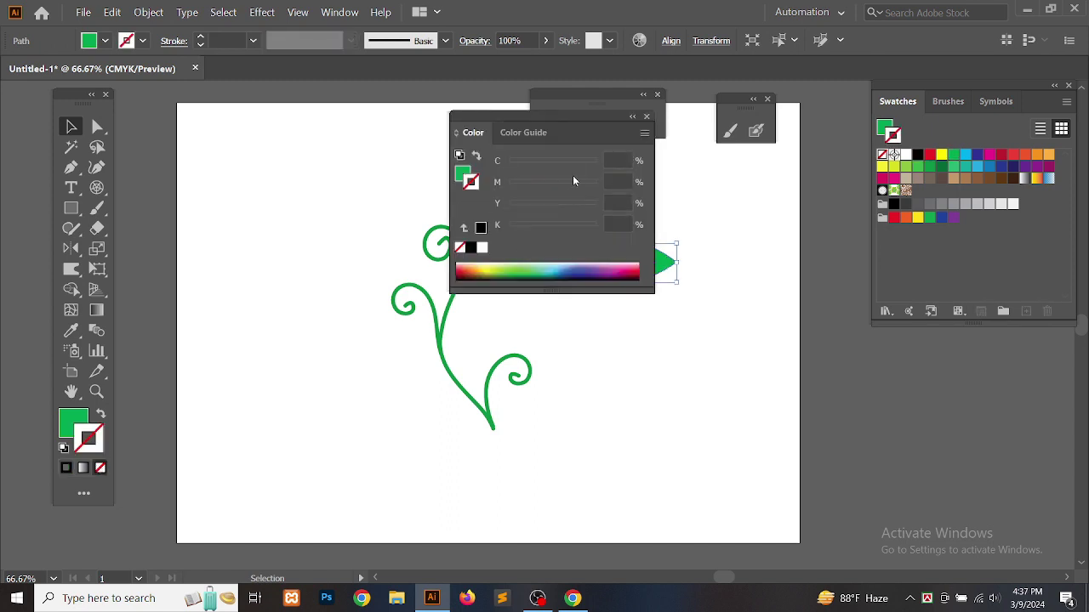
click(648, 117)
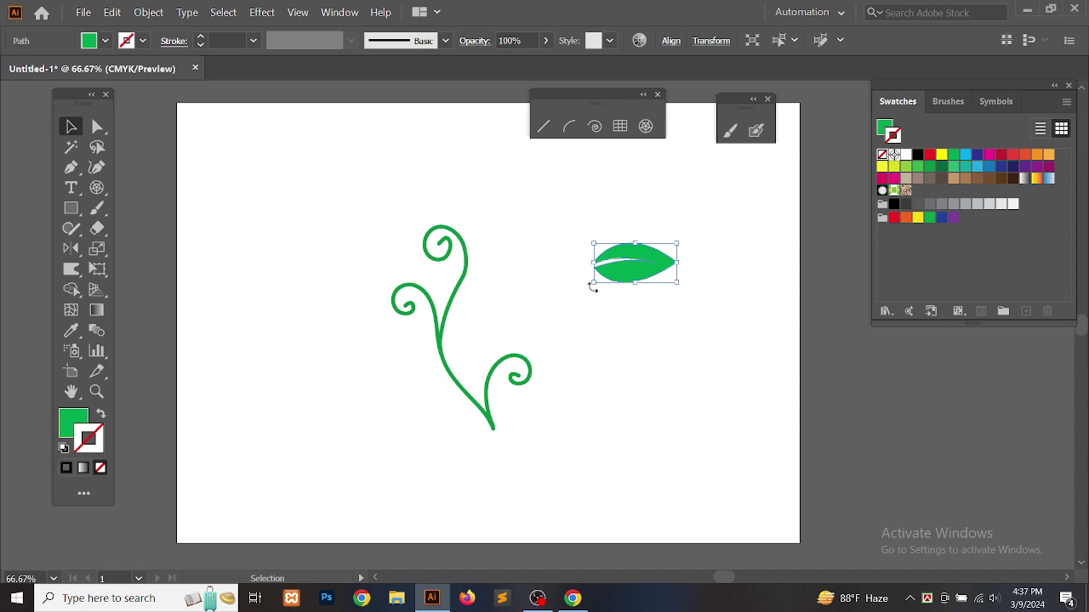
- Move the leaf to the left of the vine's top curl, rotating it so the tip points up and left
drag(586, 290, 559, 261)
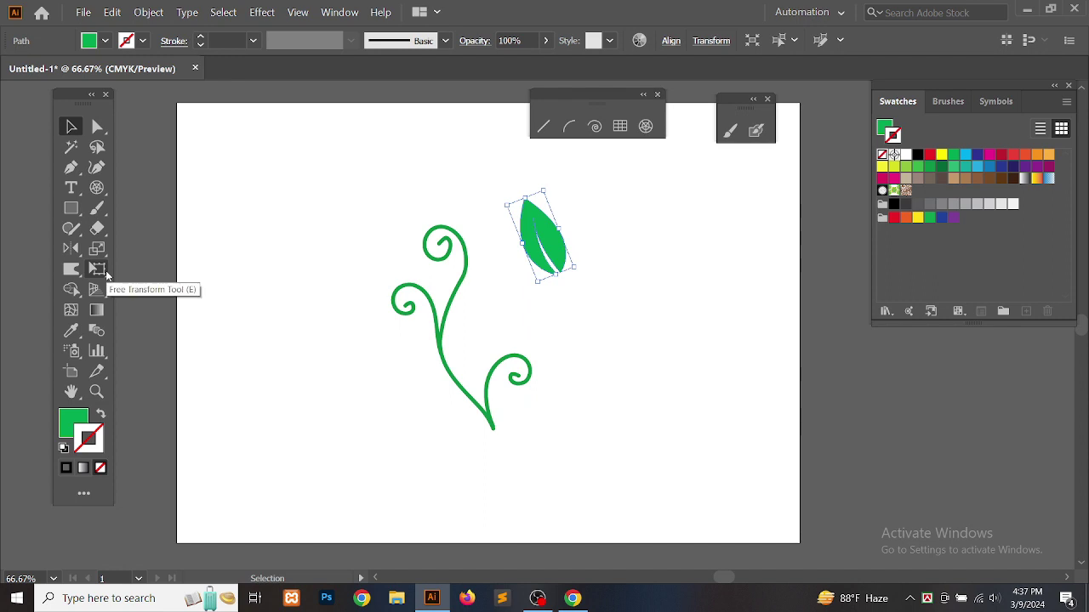
click(105, 271)
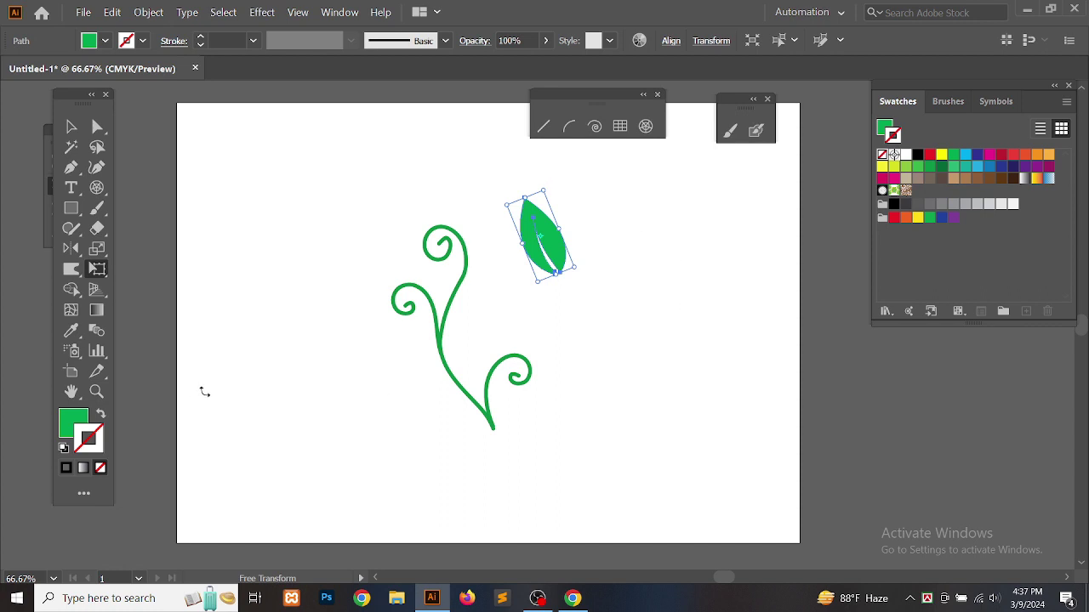
drag(204, 392, 307, 240)
drag(550, 252, 461, 194)
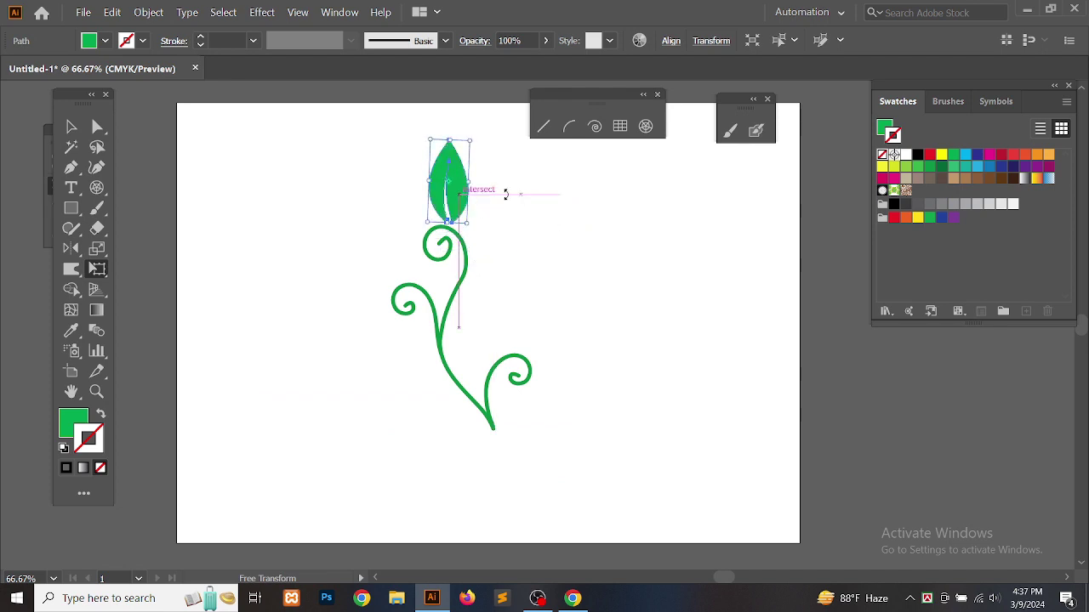
drag(477, 134, 507, 164)
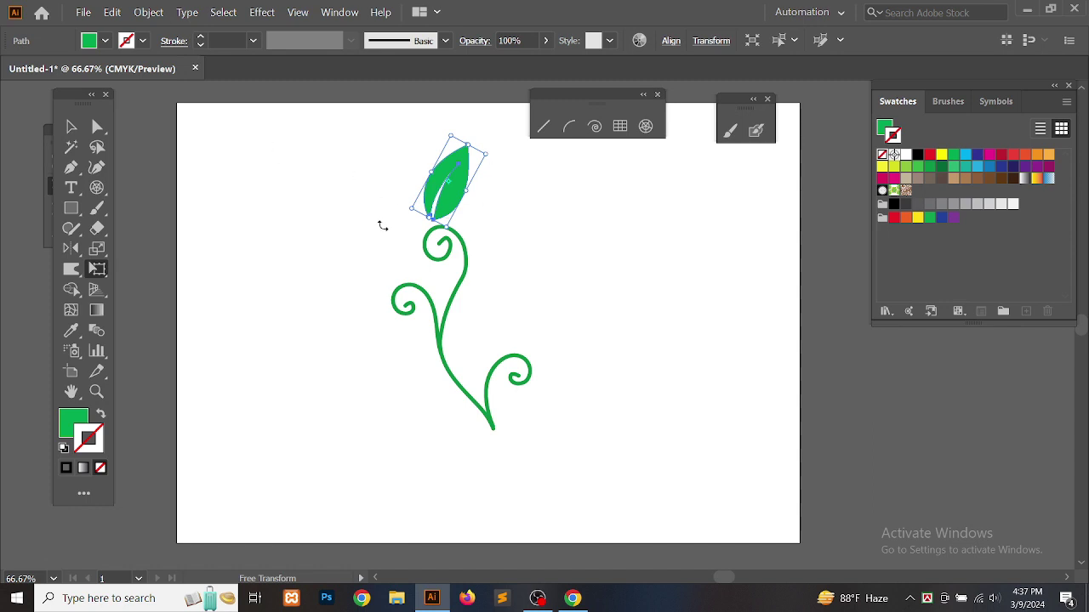
mouse_move(382, 225)
mouse_down()
mouse_move(477, 275)
mouse_move(474, 211)
mouse_move(401, 214)
mouse_move(391, 225)
mouse_up()
drag(361, 294, 376, 298)
drag(386, 220, 388, 242)
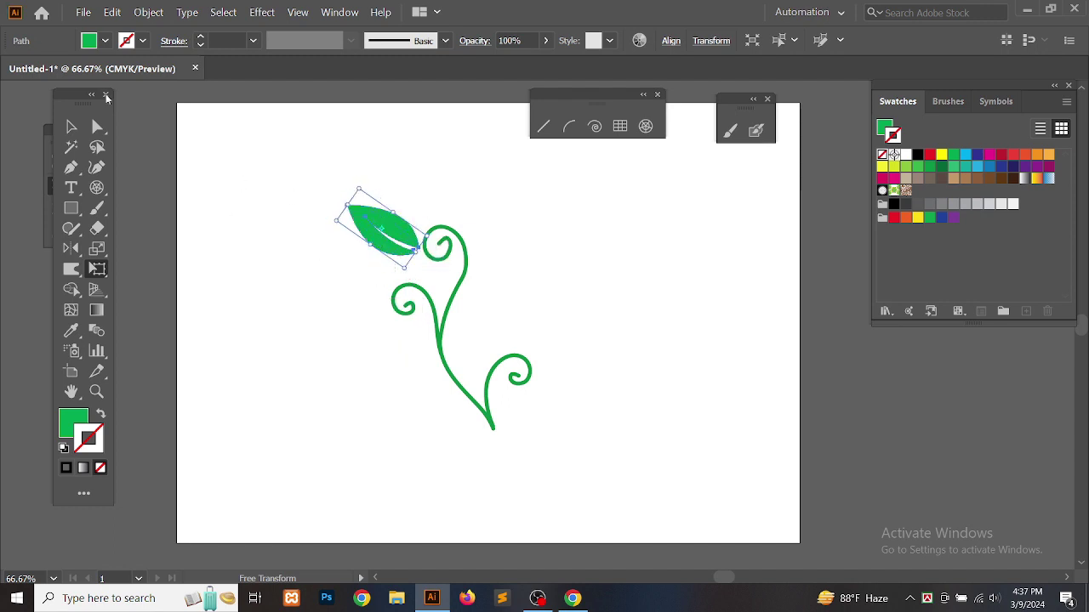
- Scale the leaf down and rotate it nearly horizontal, with its base close to the left side of the top curl
key(v)
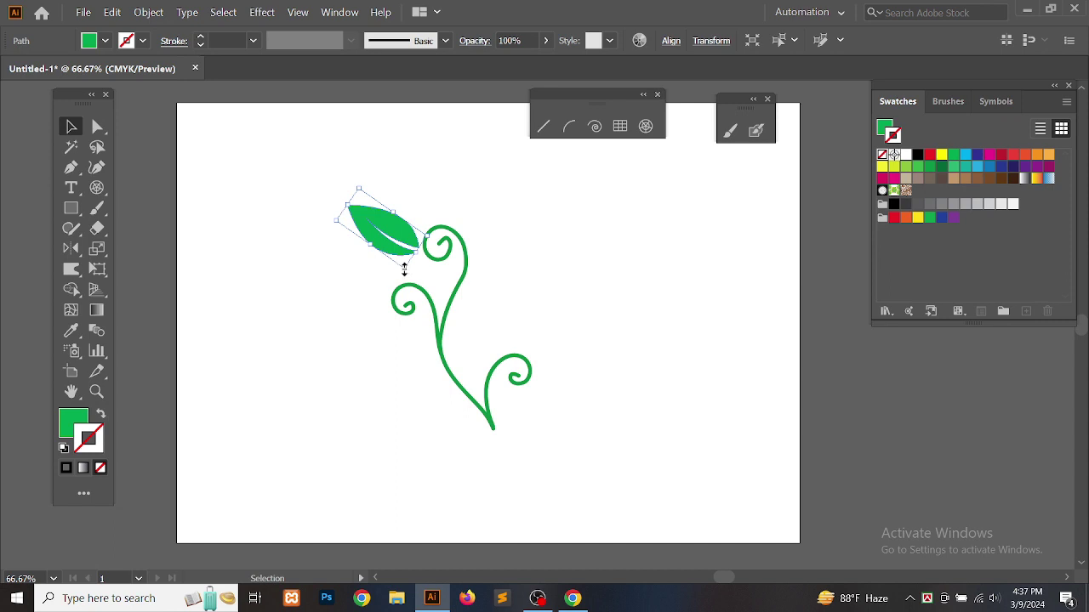
drag(404, 270, 403, 263)
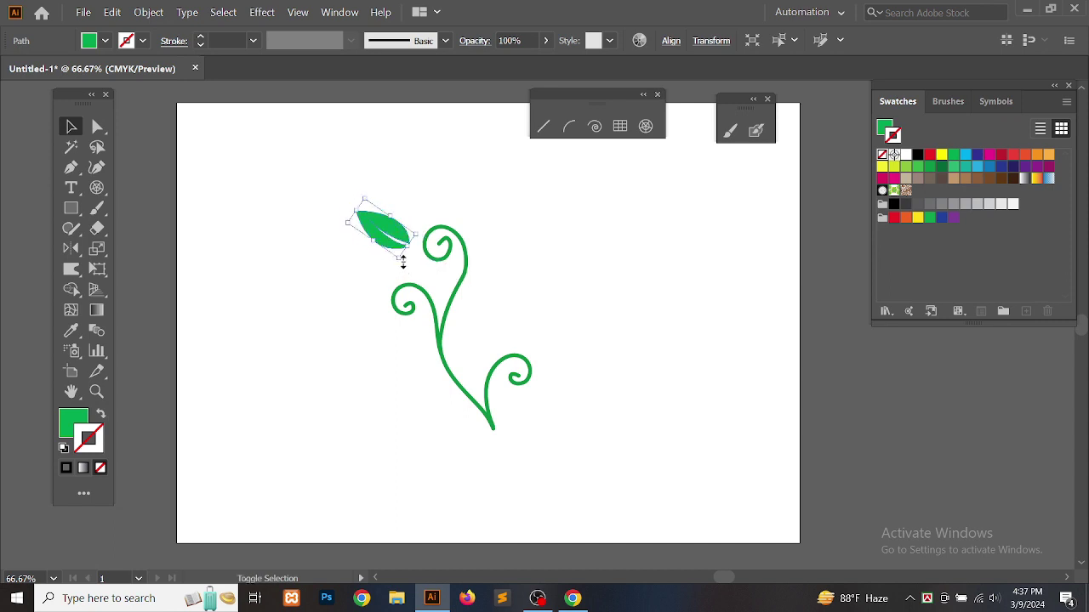
click(97, 268)
drag(311, 285, 327, 296)
drag(396, 236, 396, 252)
drag(324, 265, 332, 271)
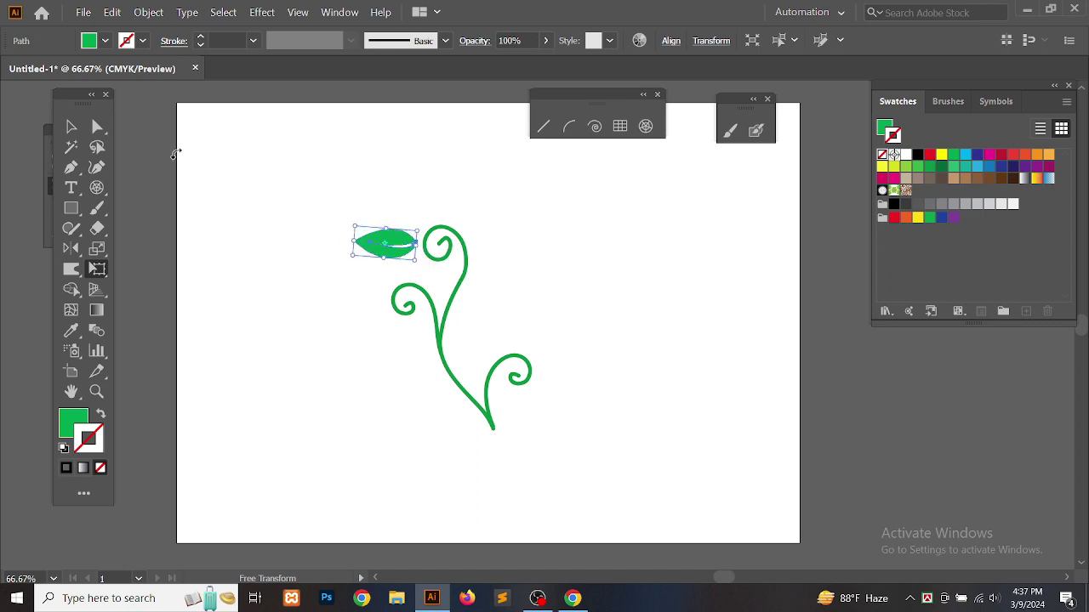
click(73, 128)
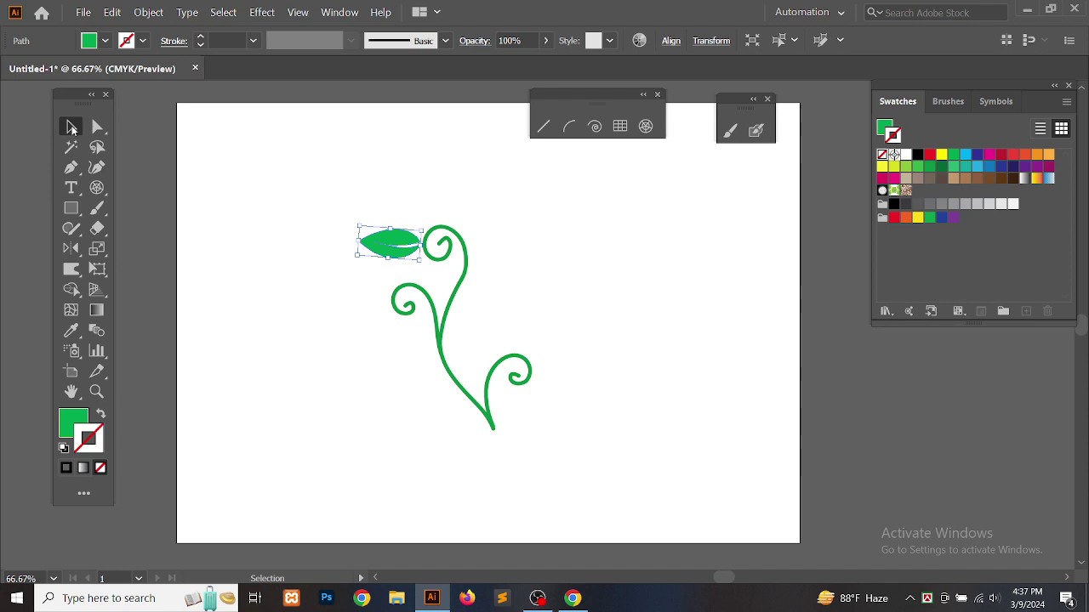
- Duplicate the leaf just above the original and rotate the copy clockwise so its base points at the top curl
click(295, 288)
drag(388, 248, 396, 208)
click(99, 272)
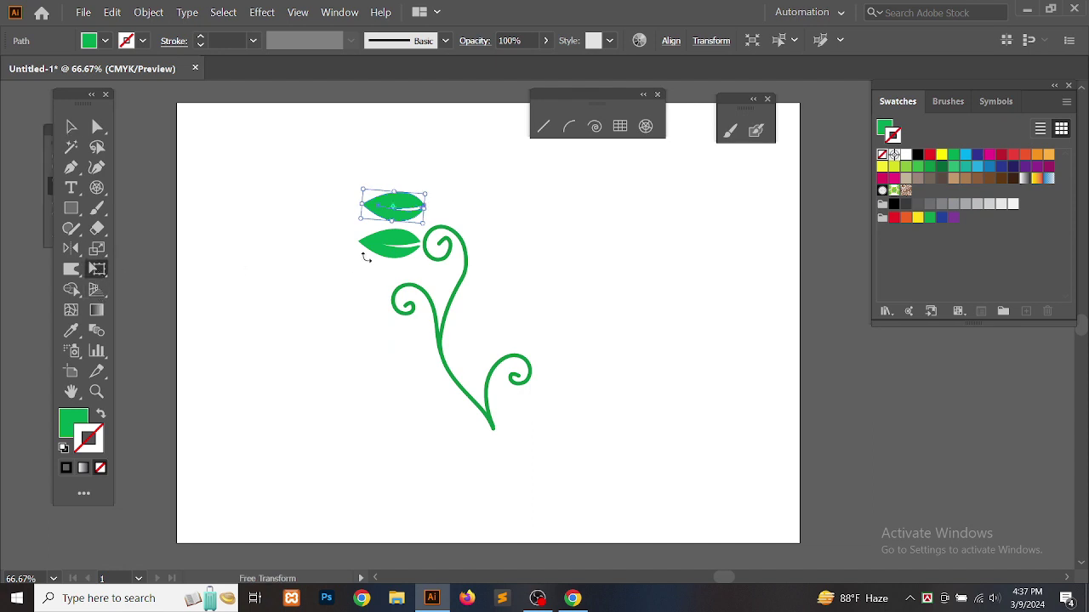
drag(305, 251, 308, 207)
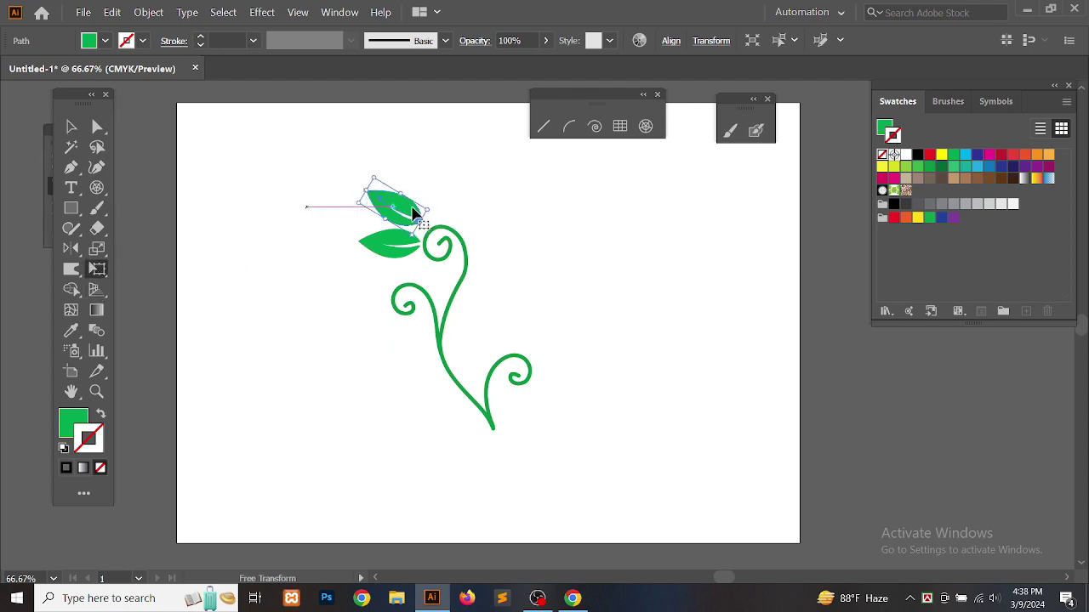
drag(414, 213, 417, 215)
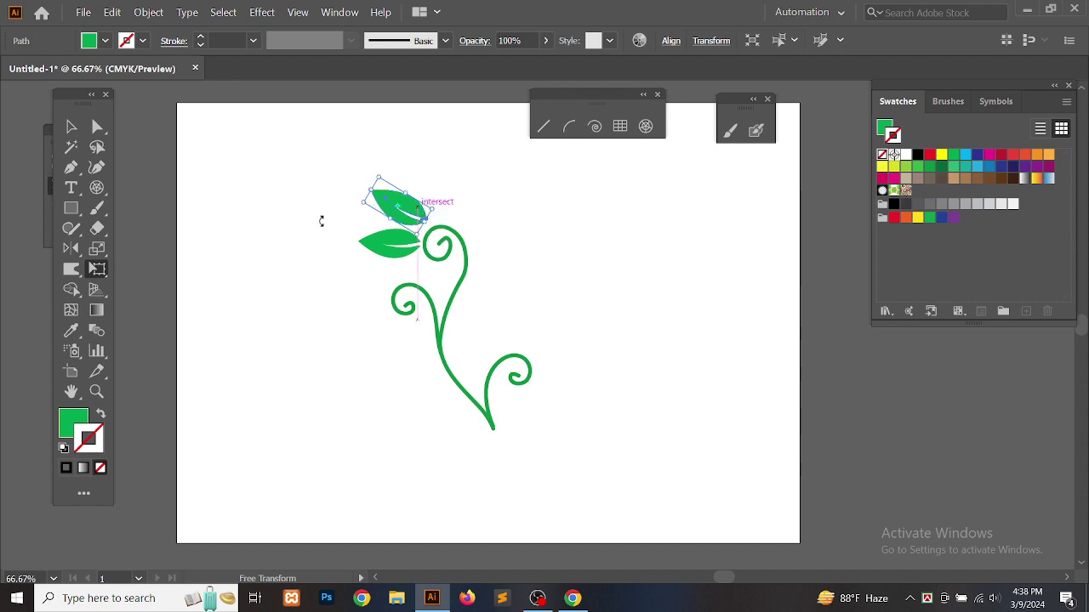
drag(321, 221, 328, 209)
click(70, 128)
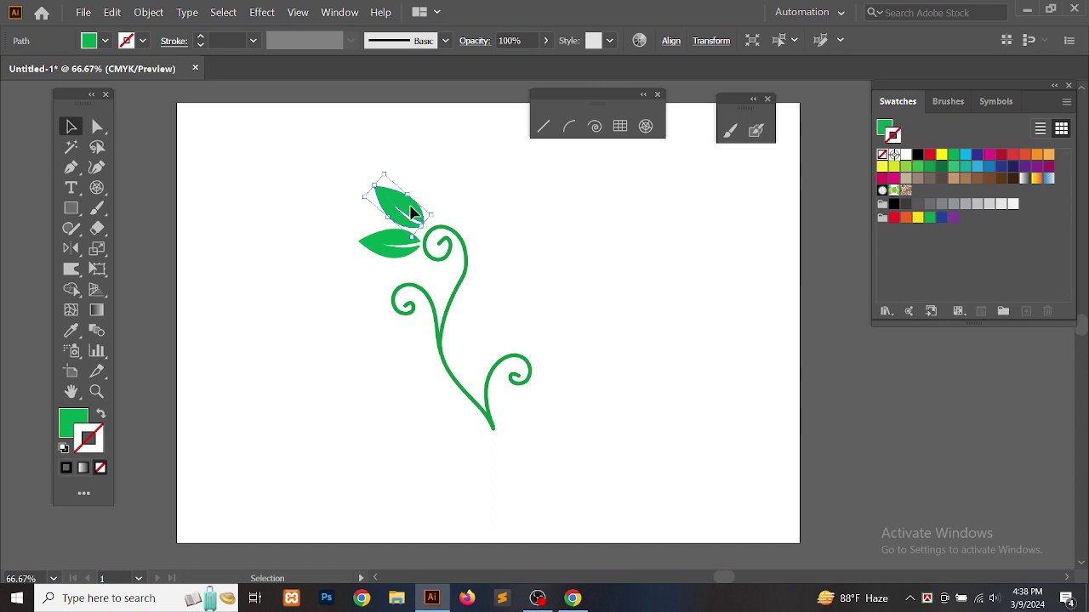
- Duplicate the tilted leaf, rotate the copy upright, and nudge it right and up until it stands above the top curl
alt+drag(414, 213, 449, 194)
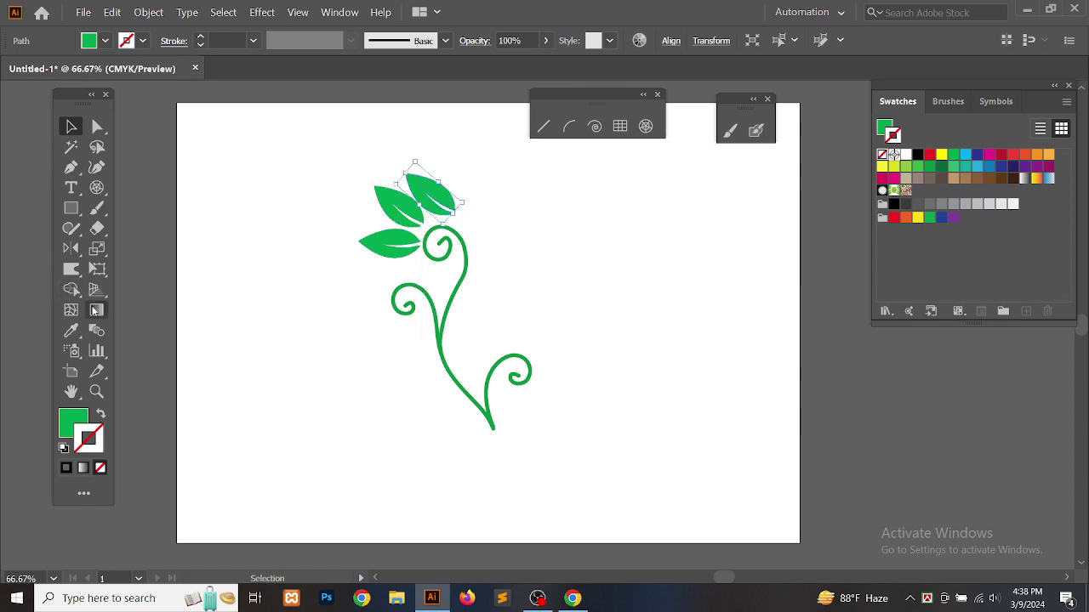
click(97, 269)
drag(255, 250, 325, 151)
key(Right)
key(Right)
key(Right)
key(Right)
key(Right)
key(Right)
key(Right)
key(Right)
key(Right)
key(Right)
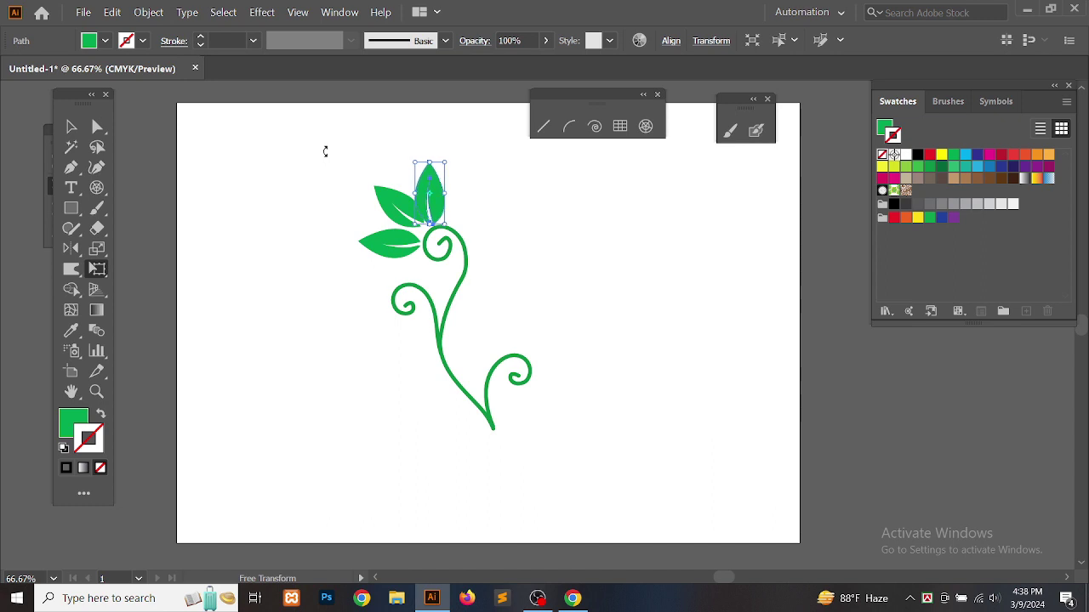
key(Up)
key(Up)
key(Up)
key(Up)
key(Up)
key(Up)
key(Up)
key(Up)
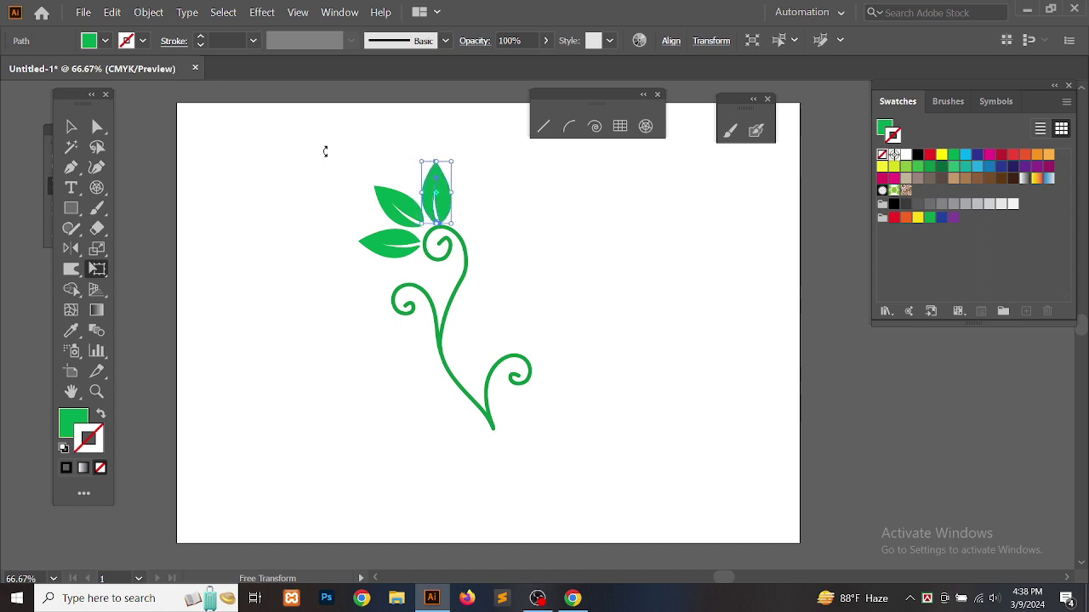
key(Up)
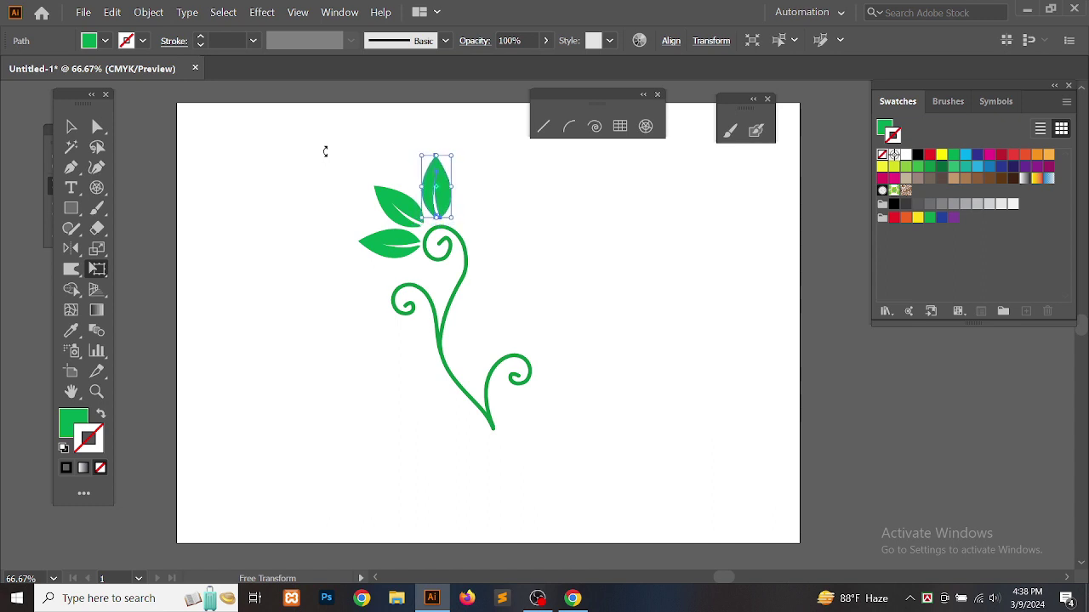
- Duplicate the upright leaf to its right and rotate the copy clockwise so its tip points up and right
key(v)
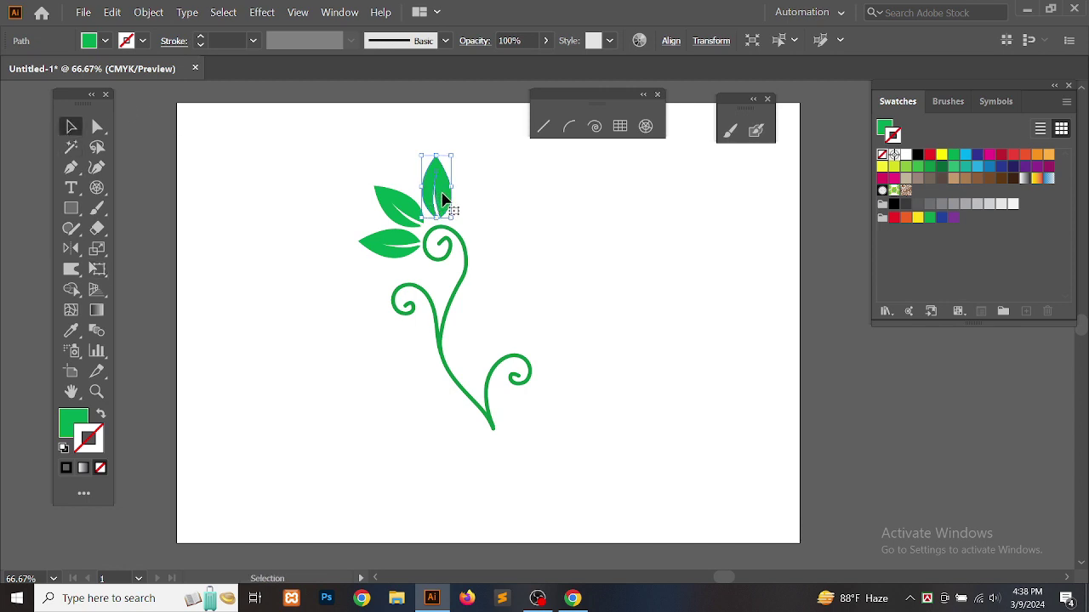
drag(442, 199, 480, 209)
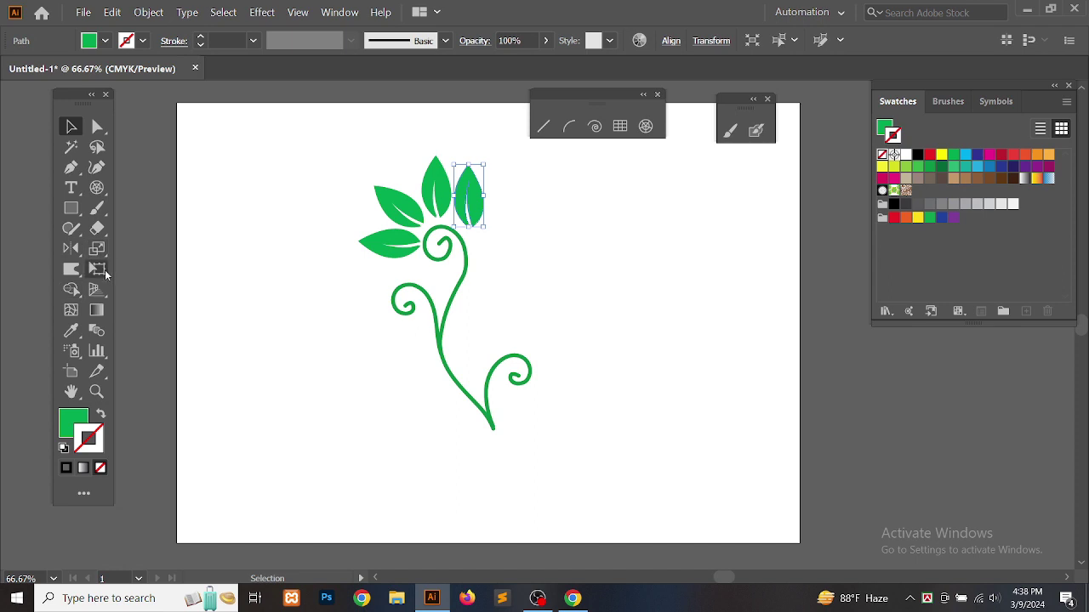
click(99, 269)
drag(310, 363, 293, 226)
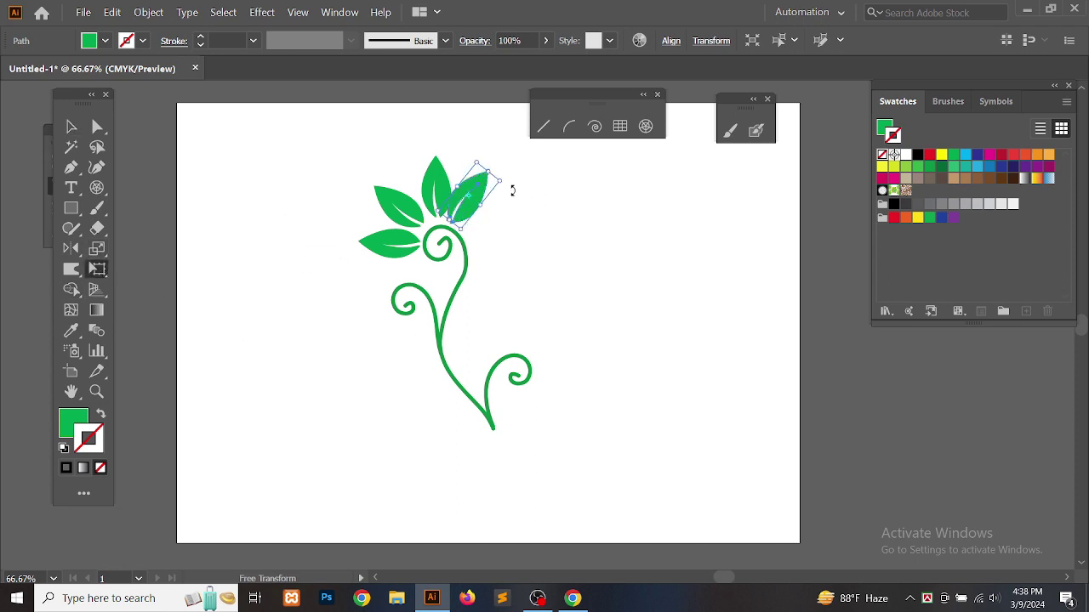
- Nudge the rotated leaf copy slightly right to leave a gap beside the upright leaf, and deselect it
key(Right)
key(Right)
key(Right)
key(Right)
key(Right)
key(Right)
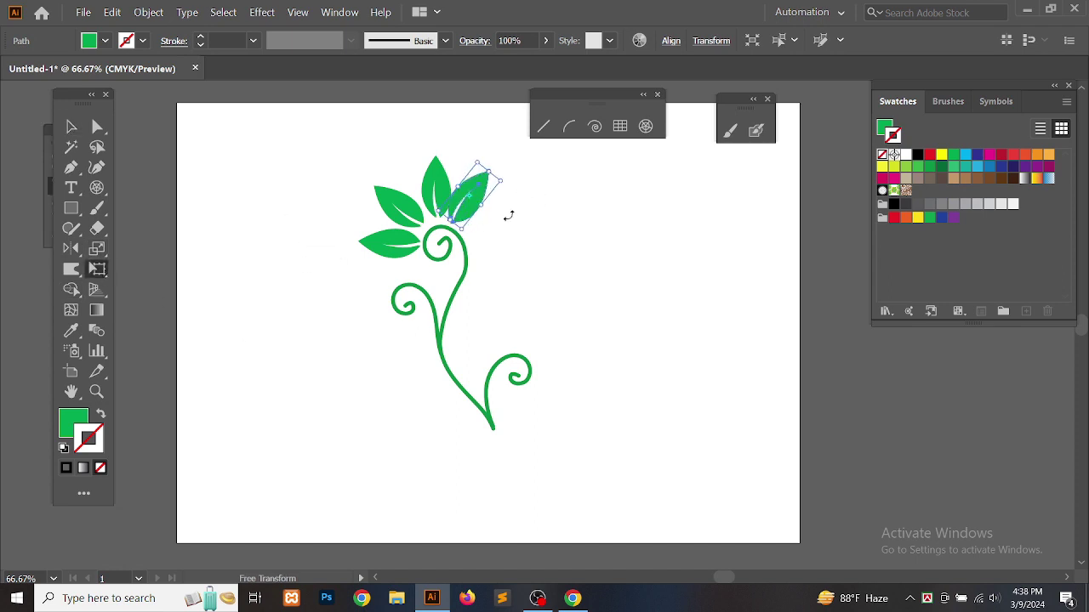
key(Down)
key(Right)
key(Right)
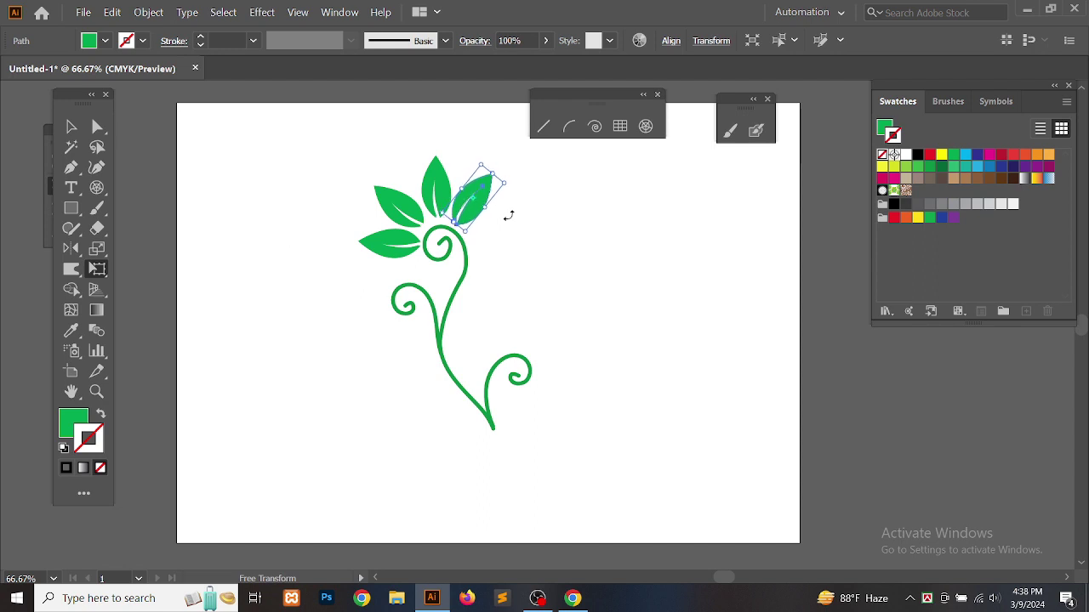
key(v)
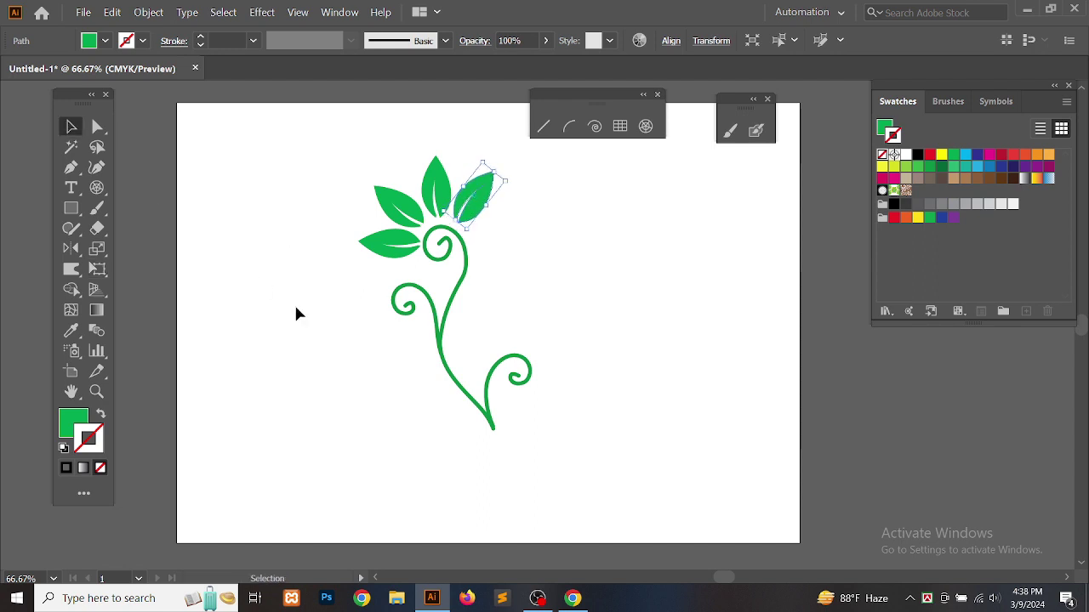
click(295, 305)
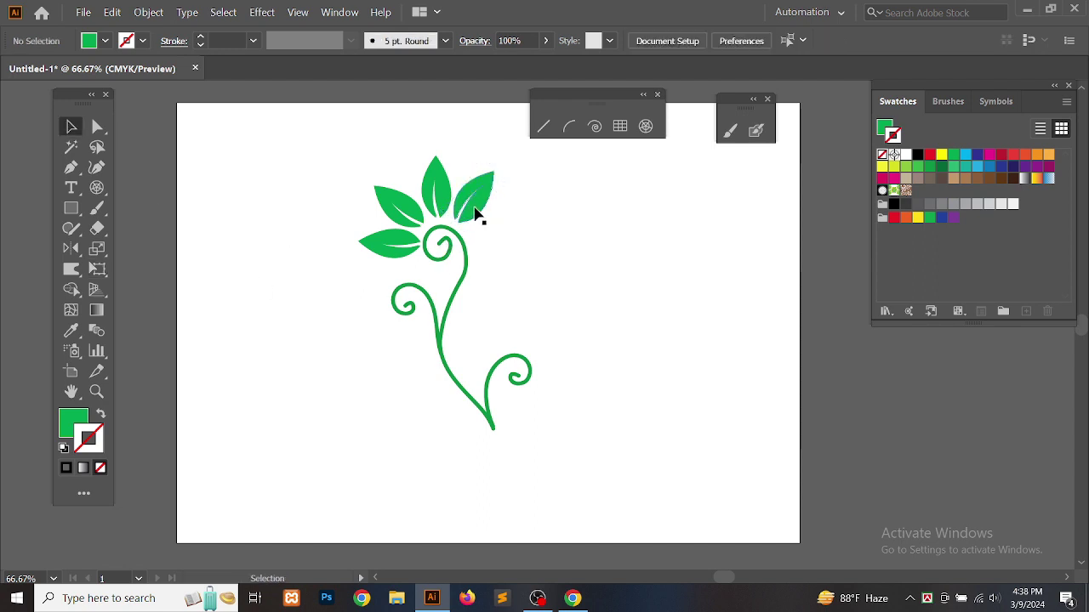
- Duplicate the right-leaning leaf down and to the right, and rotate the copy nearly horizontal with its base beside the top curl
drag(476, 214, 506, 238)
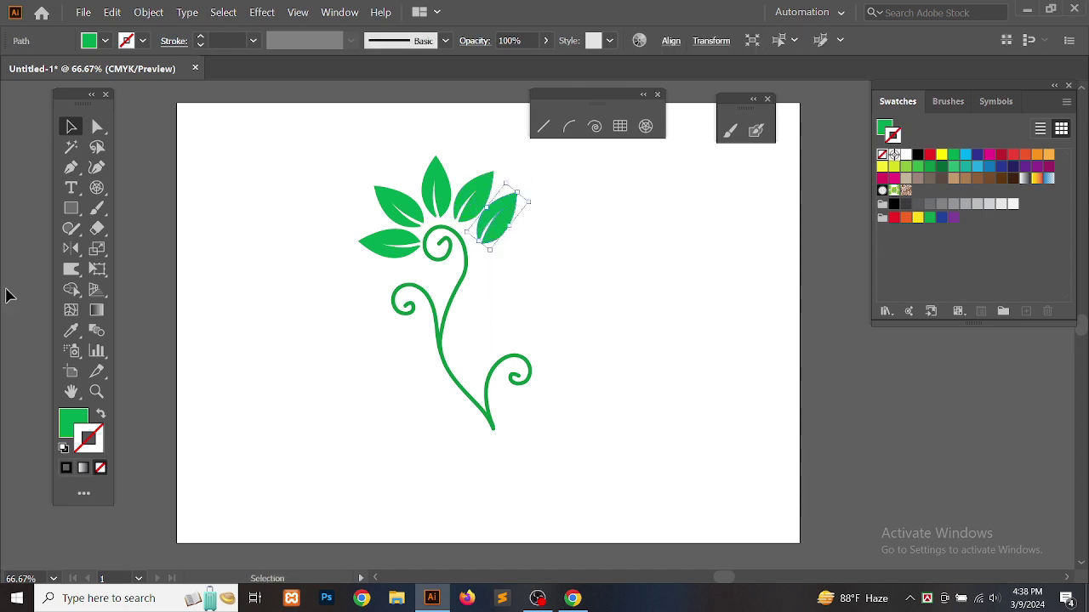
click(96, 270)
drag(274, 369, 261, 222)
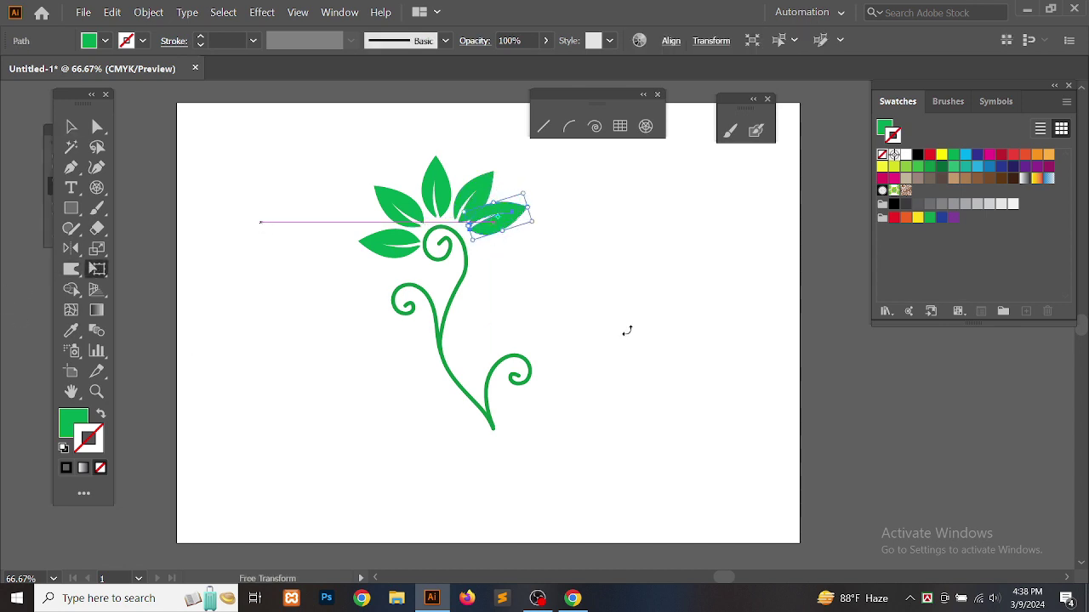
drag(662, 331, 659, 332)
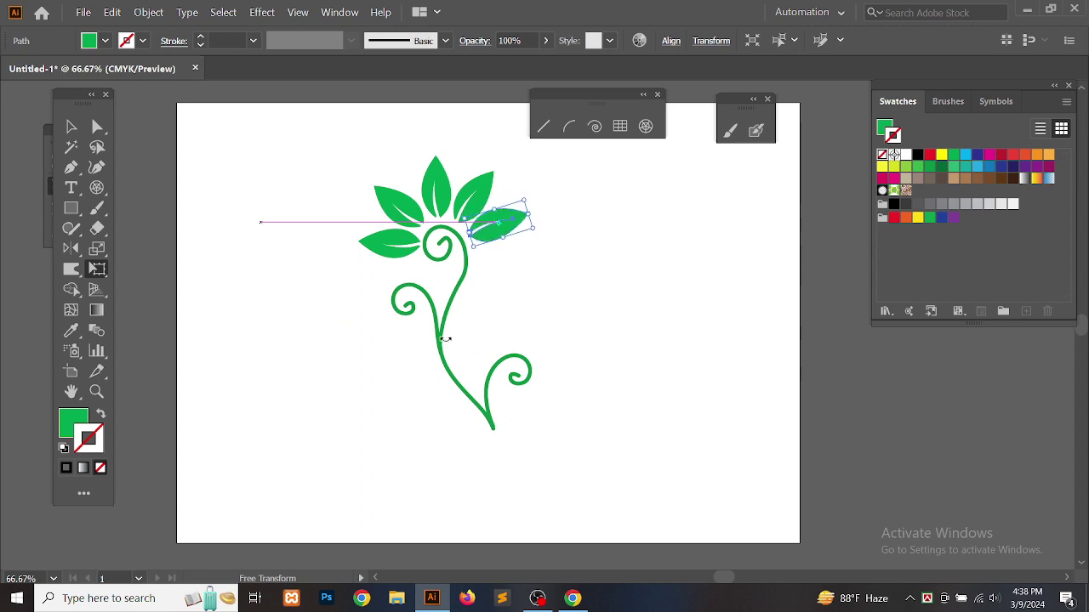
drag(321, 326, 314, 309)
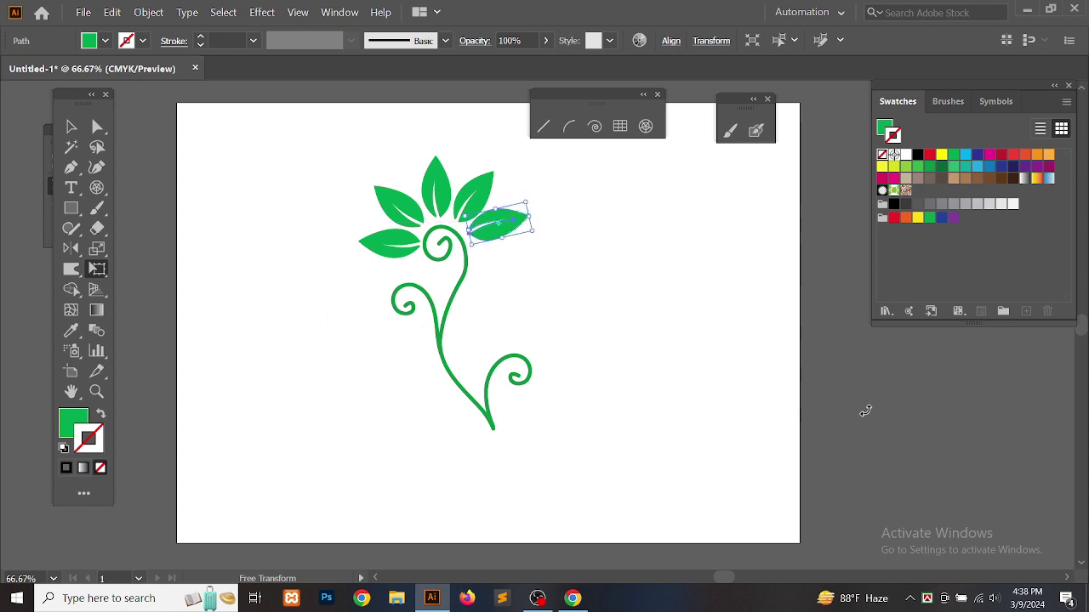
drag(865, 410, 865, 409)
key(v)
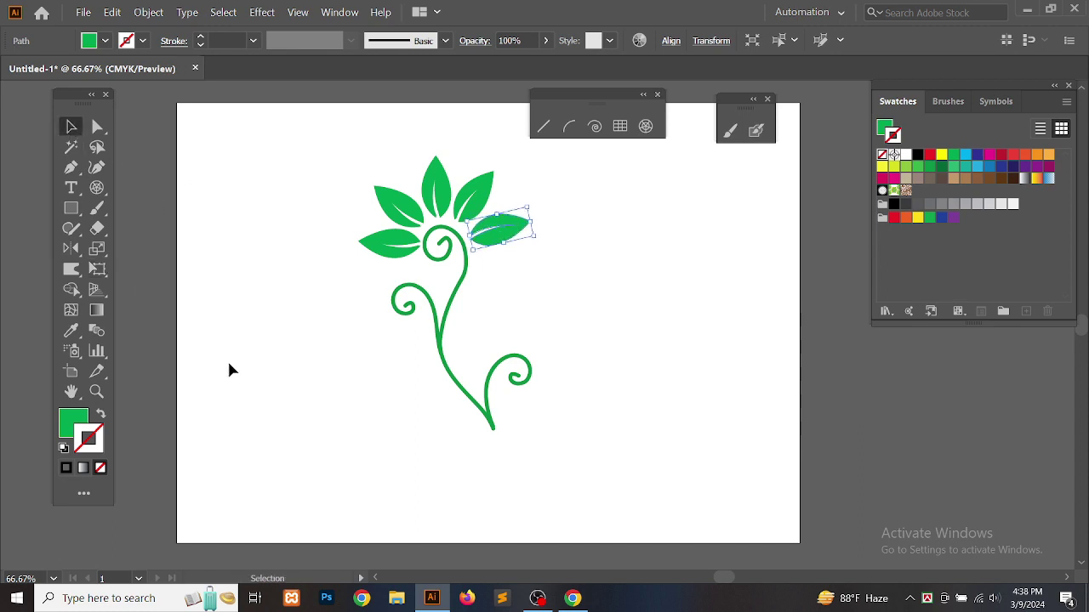
click(228, 364)
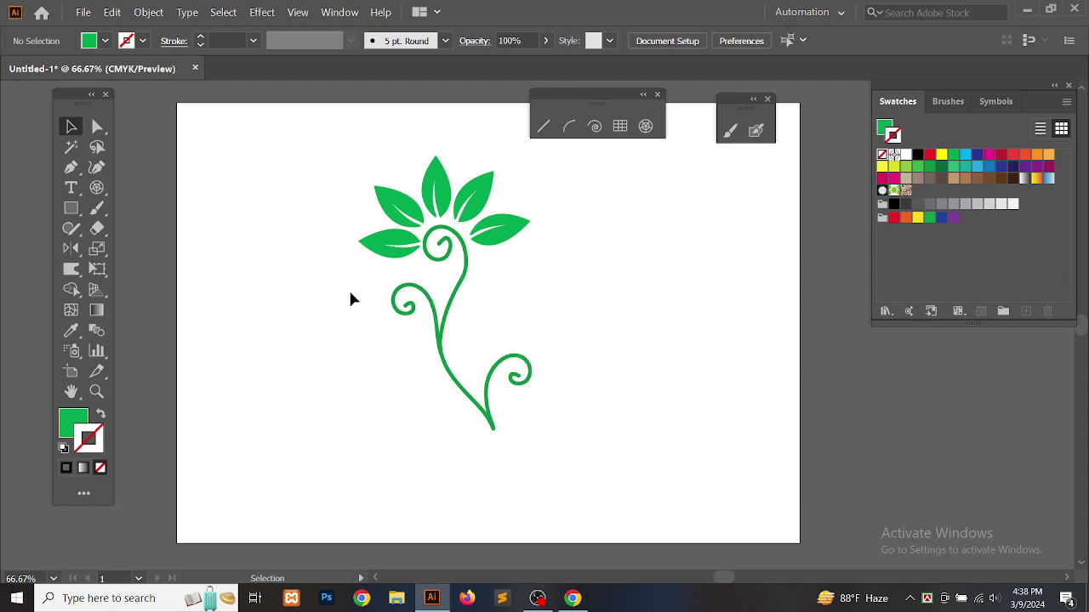
- Select all five leaves around the top curl and duplicate the set onto the lower-right and left curls
click(381, 253)
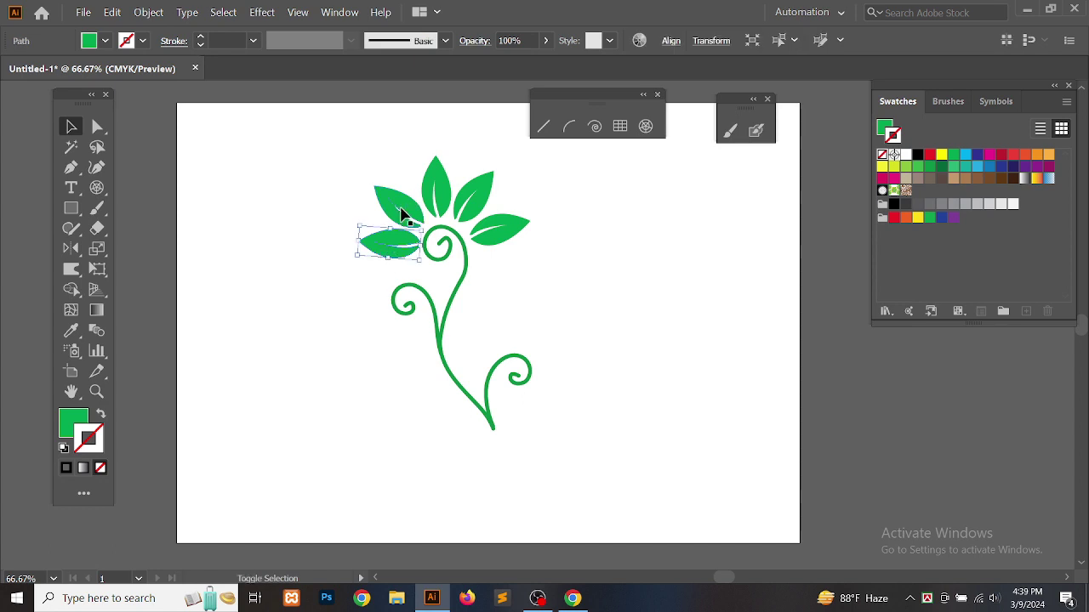
shift+click(401, 213)
shift+click(438, 185)
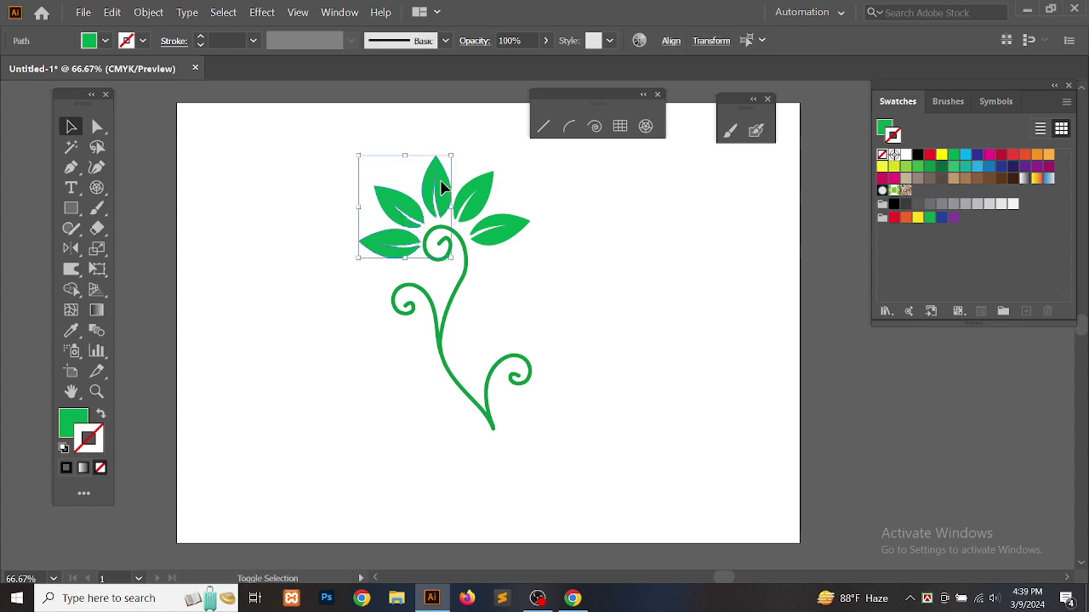
shift+click(482, 205)
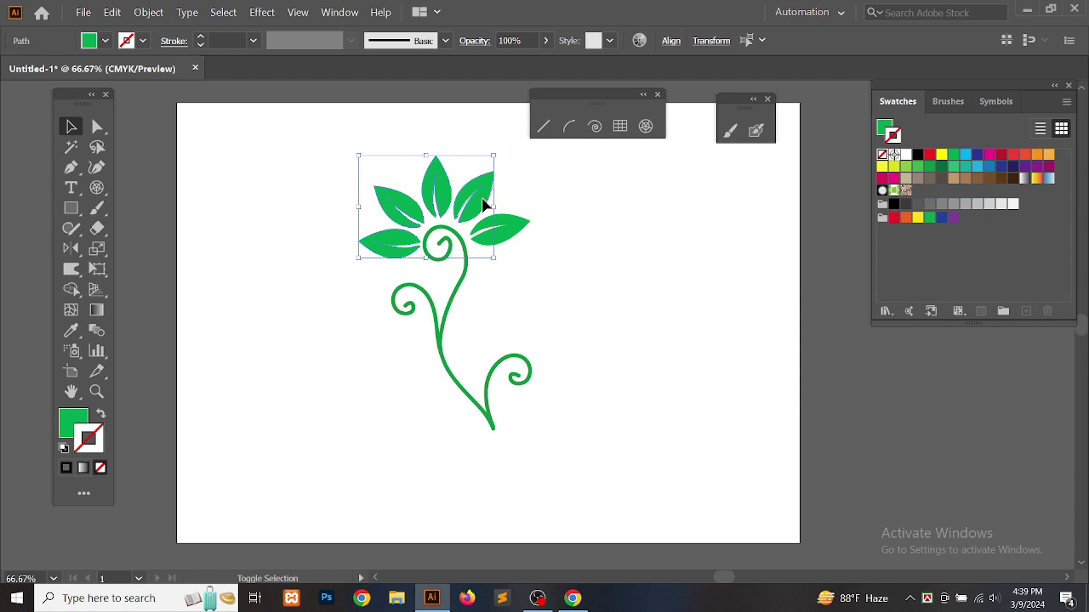
shift+click(517, 233)
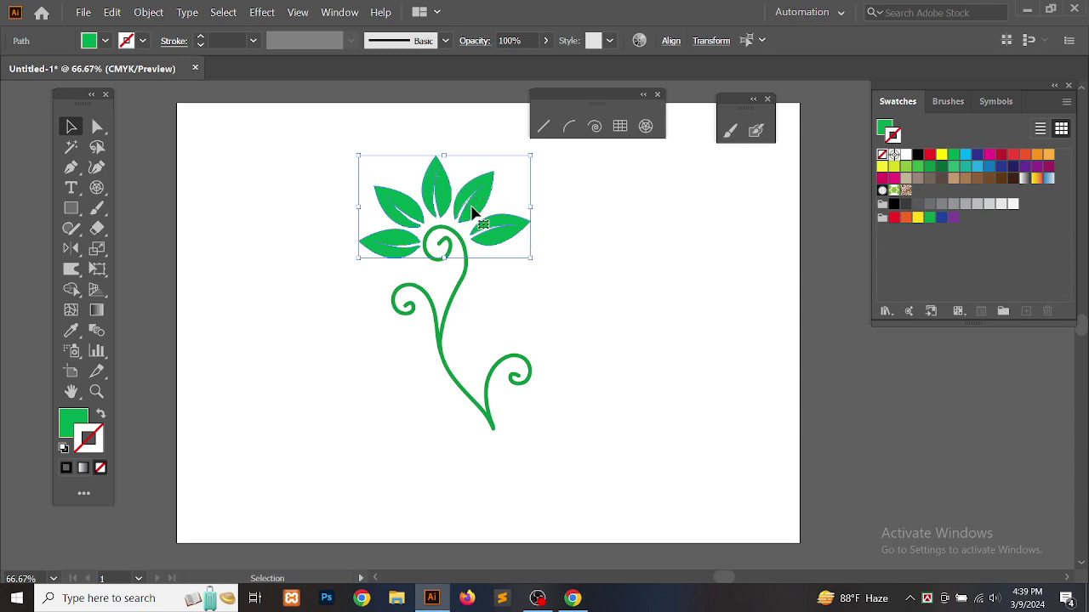
drag(473, 213, 387, 313)
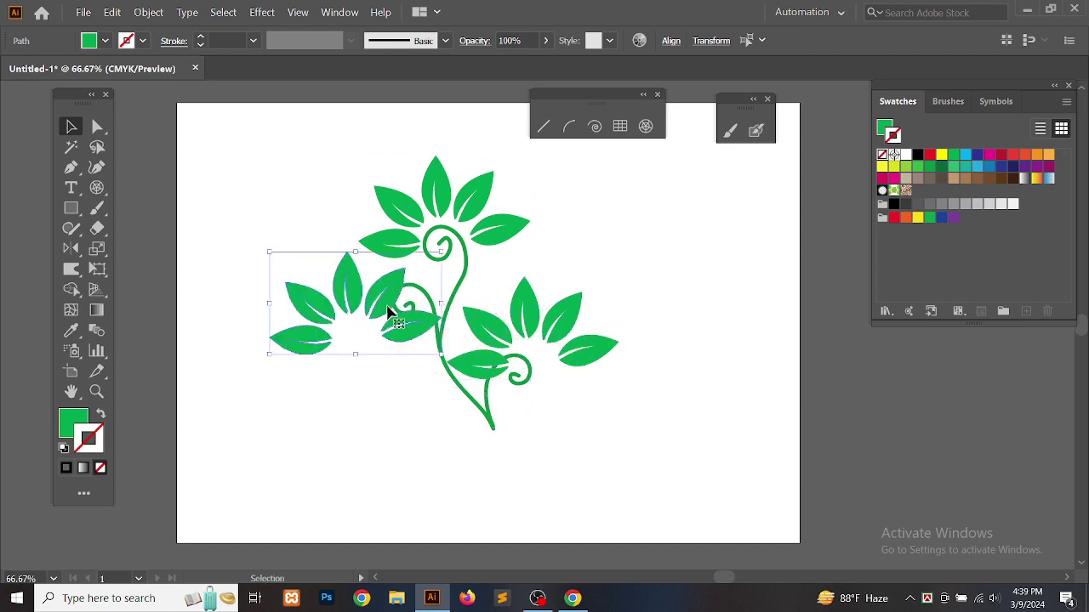
- Group the five duplicated leaves at the left curl and deselect them
right_click(403, 310)
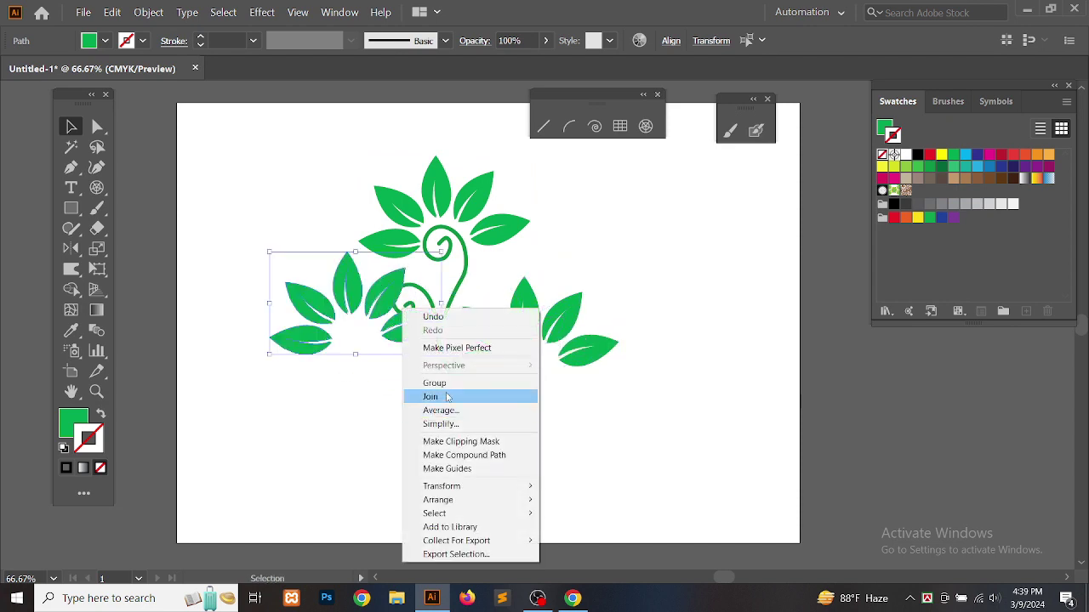
click(448, 384)
click(574, 406)
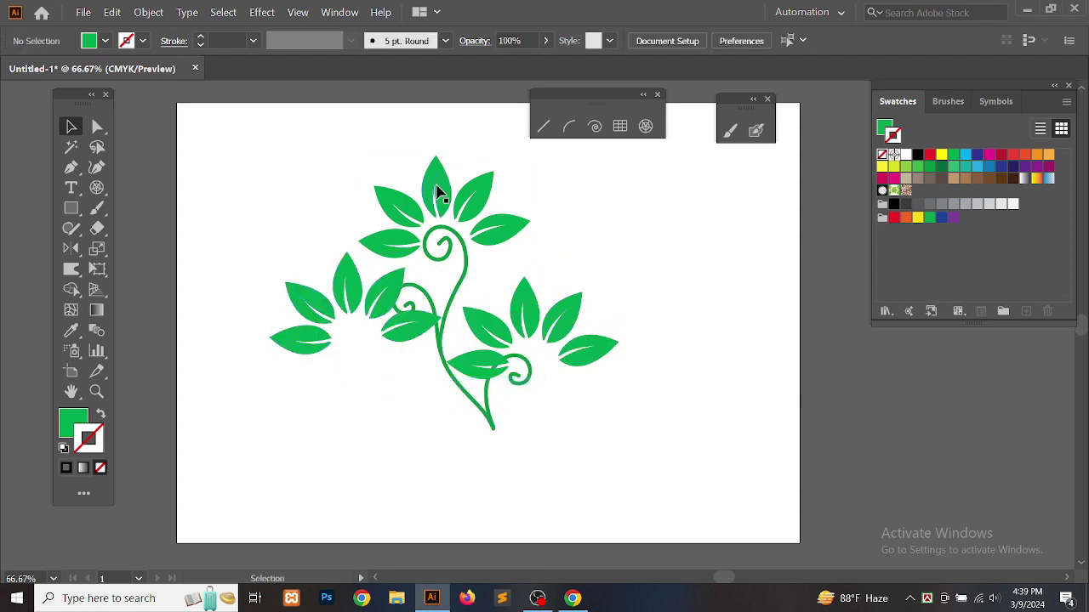
- Select the five duplicated leaves at the lower-right curl and group them
click(481, 360)
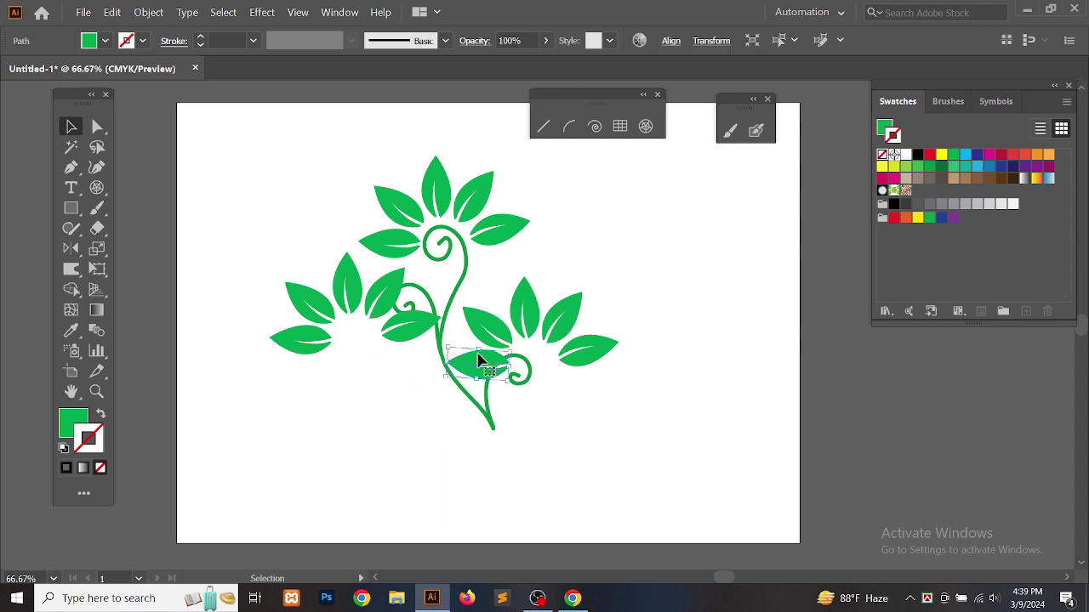
shift+click(500, 322)
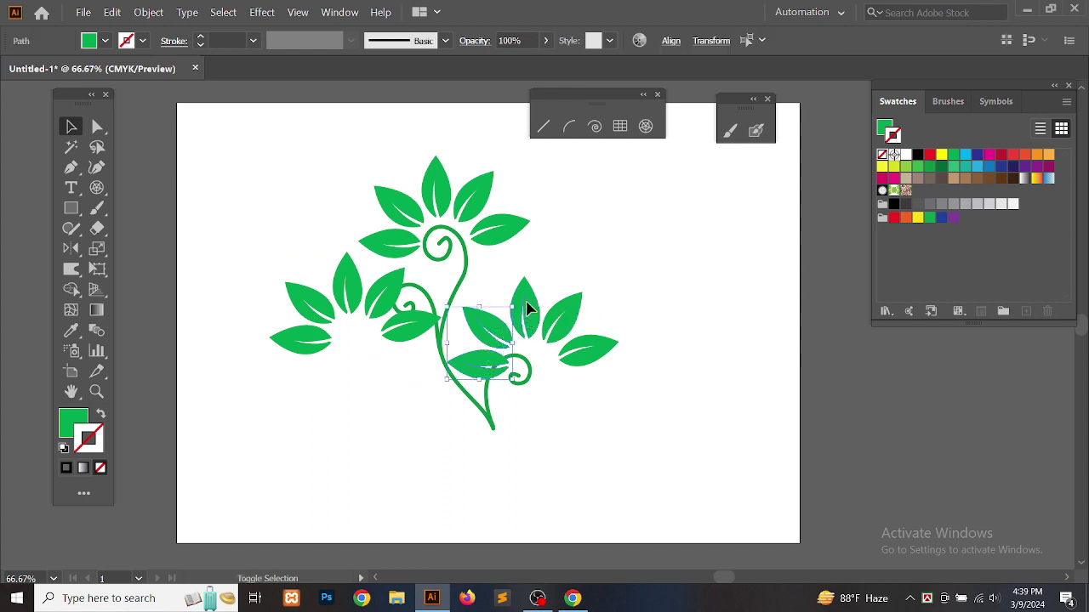
shift+click(526, 311)
shift+click(568, 331)
shift+click(598, 358)
right_click(555, 315)
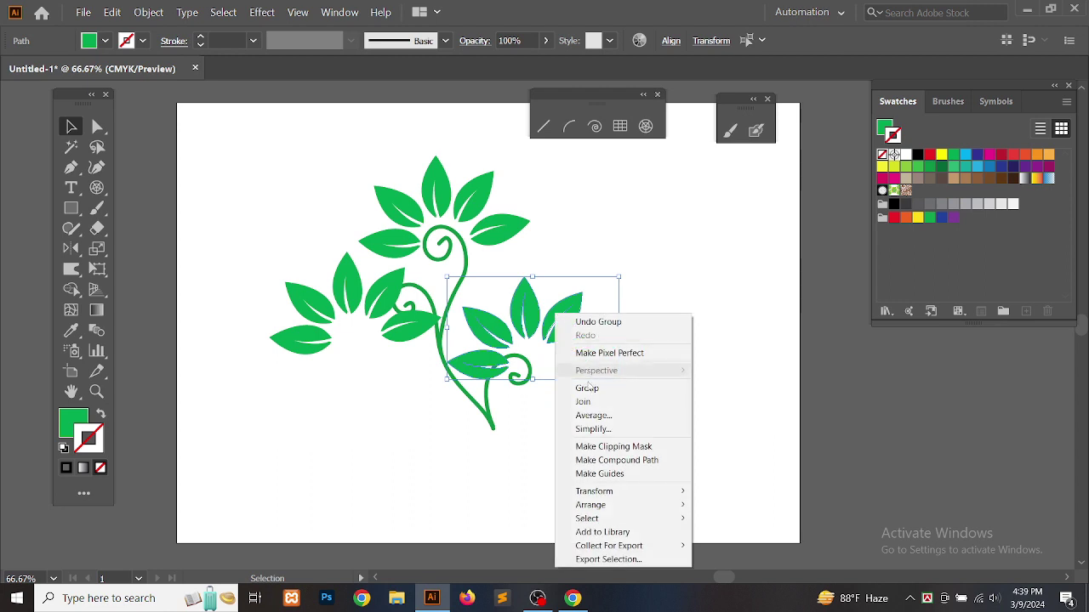
click(595, 388)
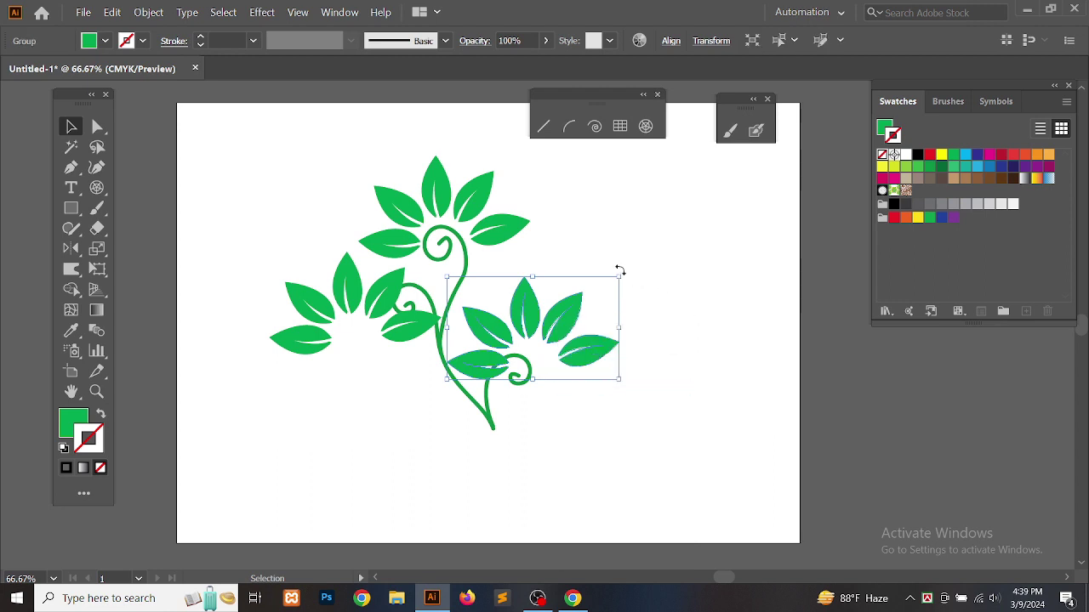
- Rotate the lower-right leaf group clockwise, scale it down, and nudge it up so it fans around the lower-right curl
drag(620, 274, 582, 378)
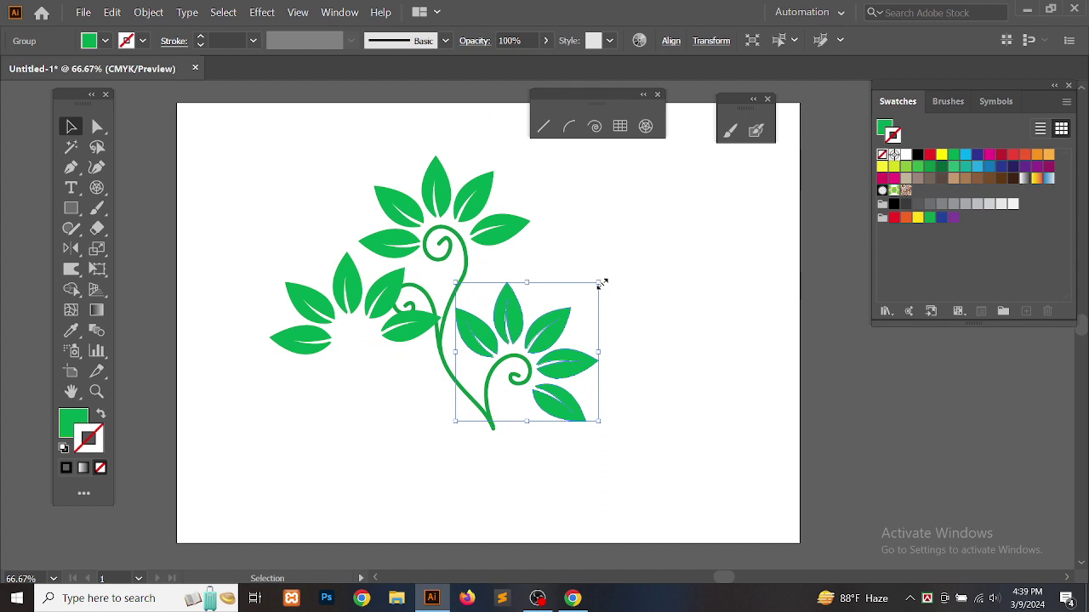
drag(601, 283, 554, 360)
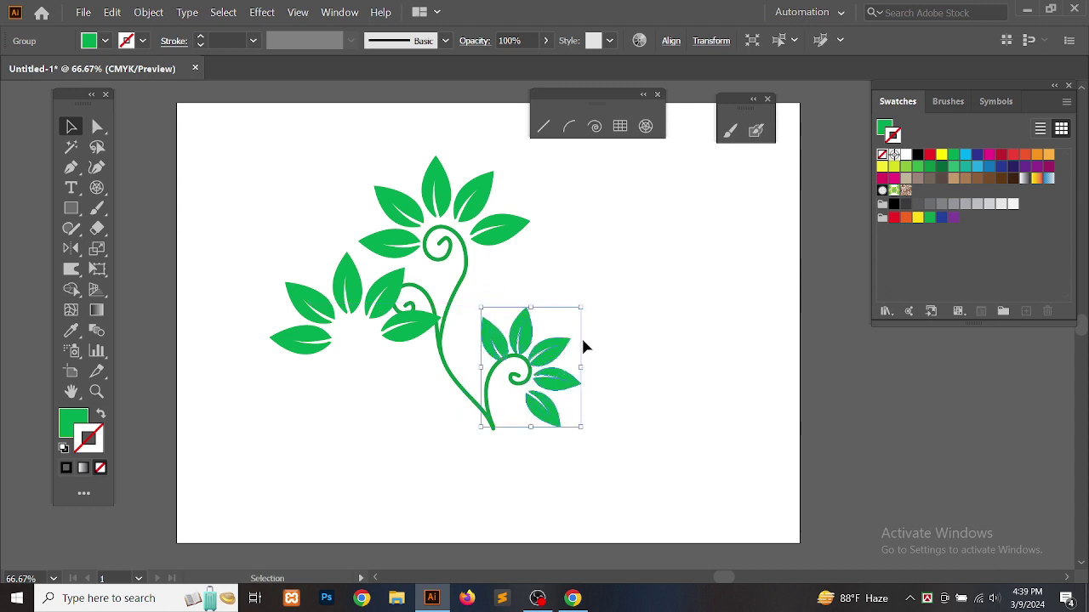
key(Up)
key(Up)
key(Up)
key(Up)
key(Up)
key(Up)
key(Up)
key(Up)
key(Up)
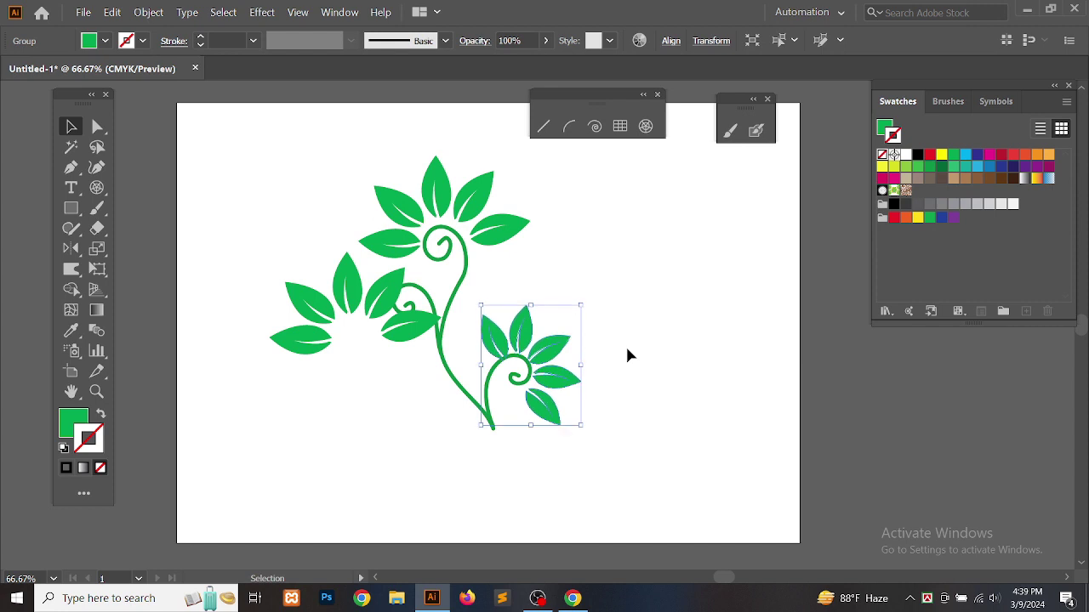
key(Up)
key(Left)
key(Left)
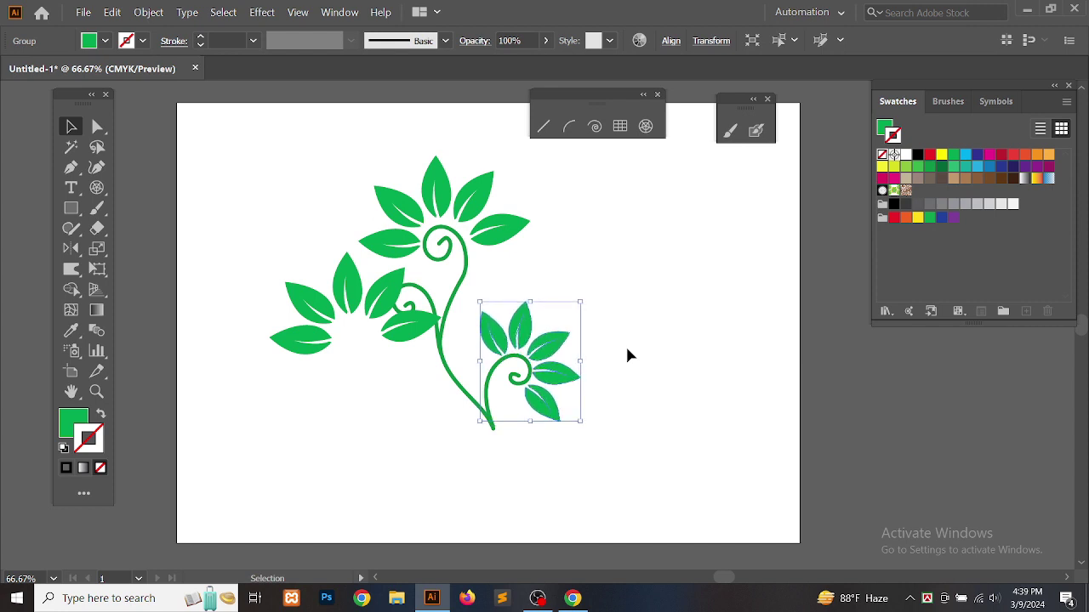
key(Right)
key(Right)
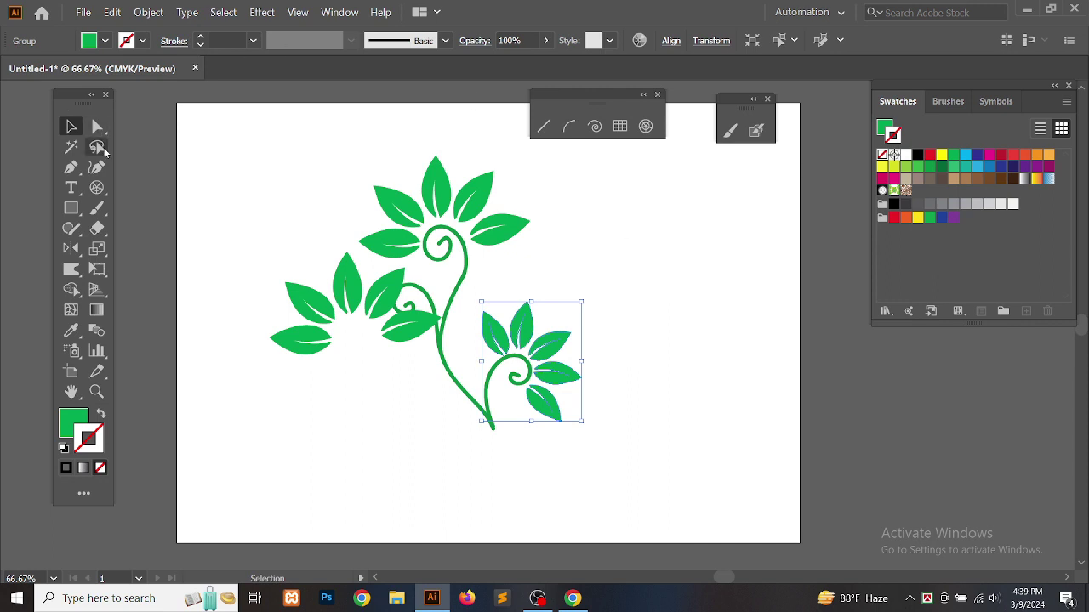
- Select only the leftmost leaf of the lower-right group with the Group Selection tool and shift it slightly away from the curl
drag(97, 125, 165, 155)
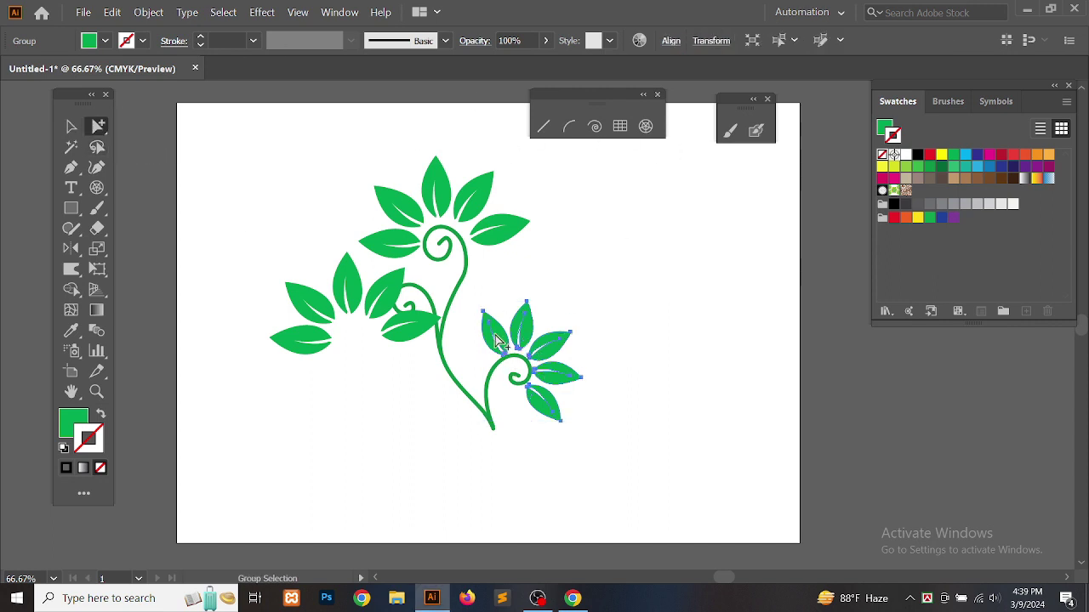
click(567, 309)
click(501, 346)
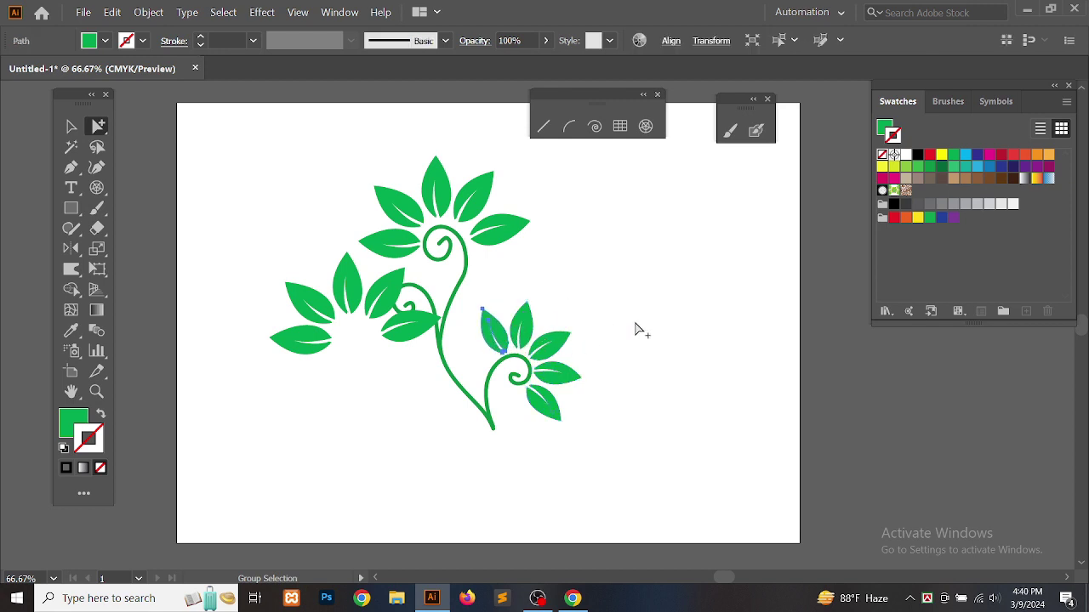
- Scale down the left leaf group and rotate it counterclockwise so its leaves fan around the outer side of the left curl
click(72, 126)
click(295, 387)
click(314, 349)
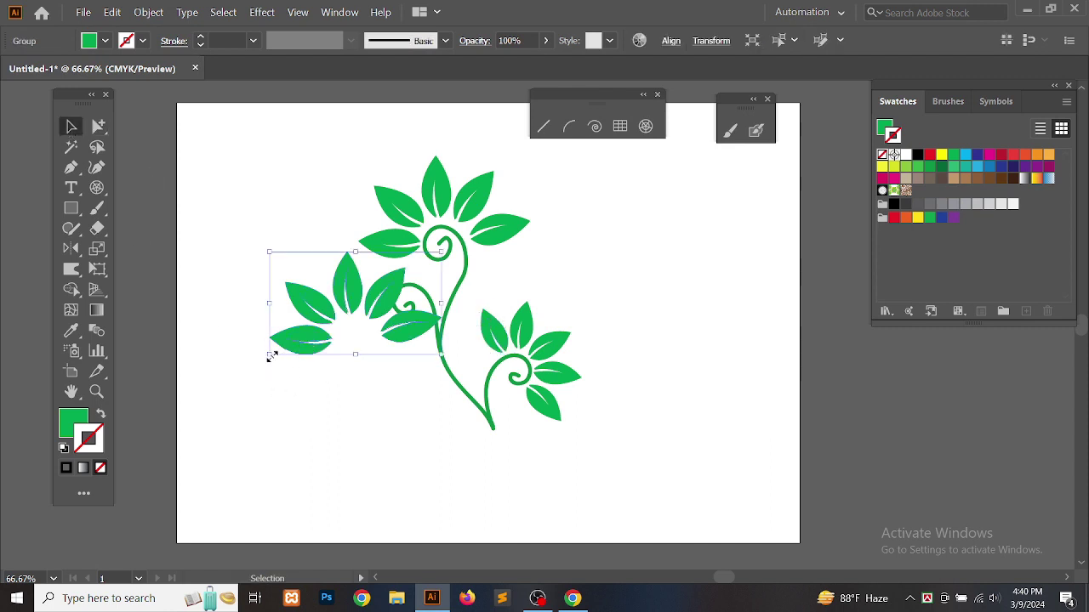
drag(272, 358, 395, 384)
drag(363, 338, 387, 346)
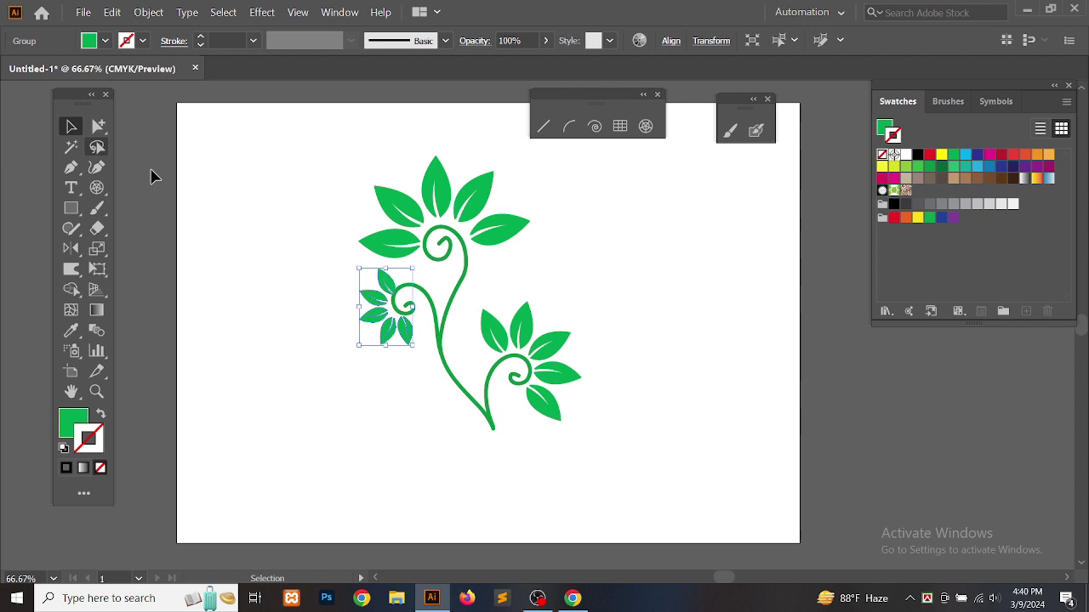
- Nudge individual leaves of the left group with the Group Selection tool so they are evenly spaced around the left curl
click(246, 256)
click(99, 129)
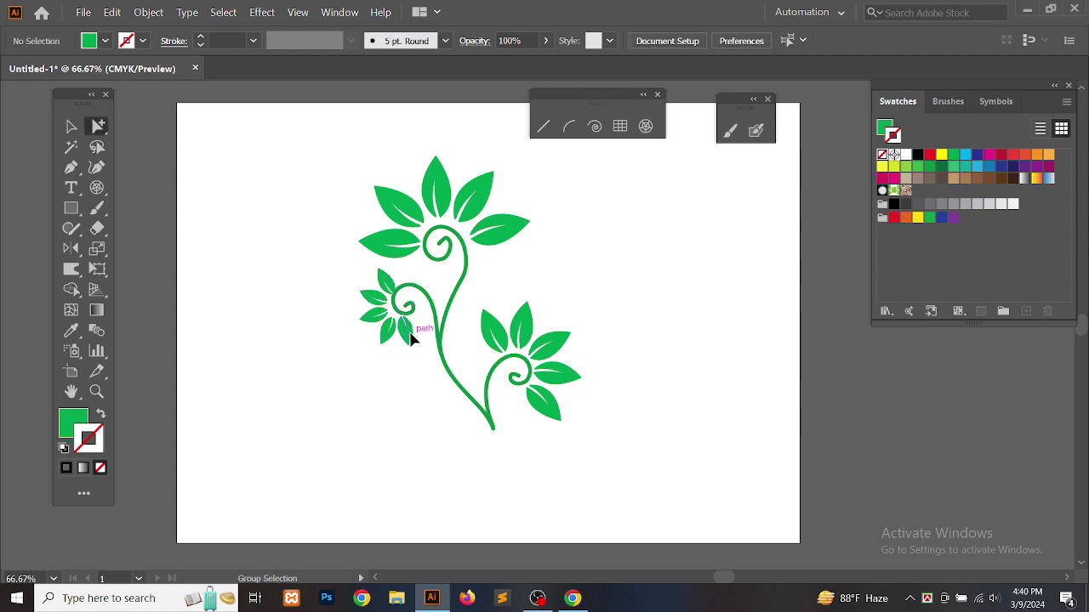
click(409, 337)
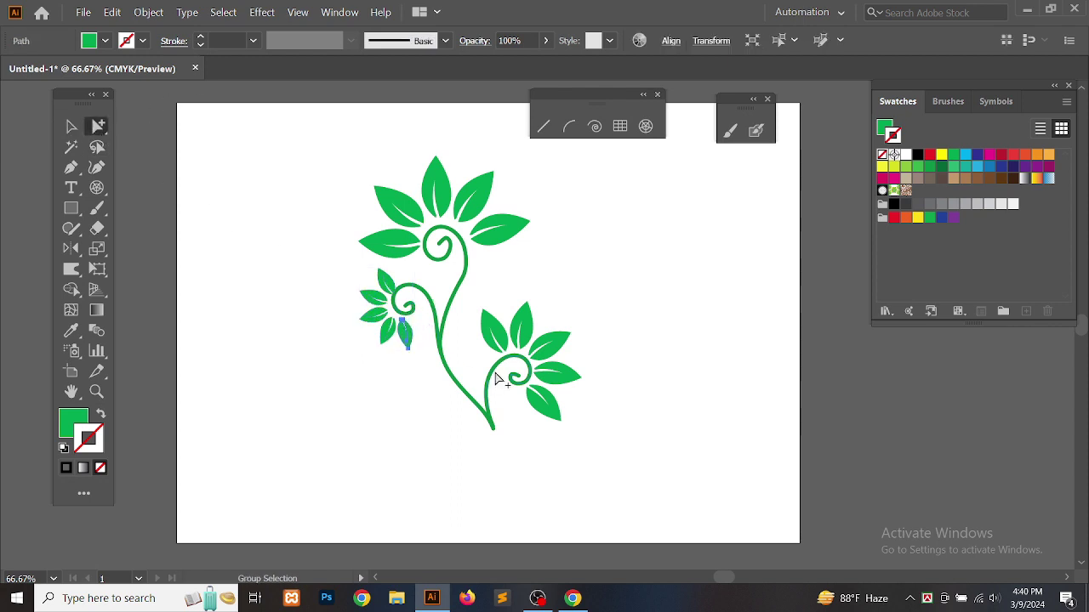
click(386, 283)
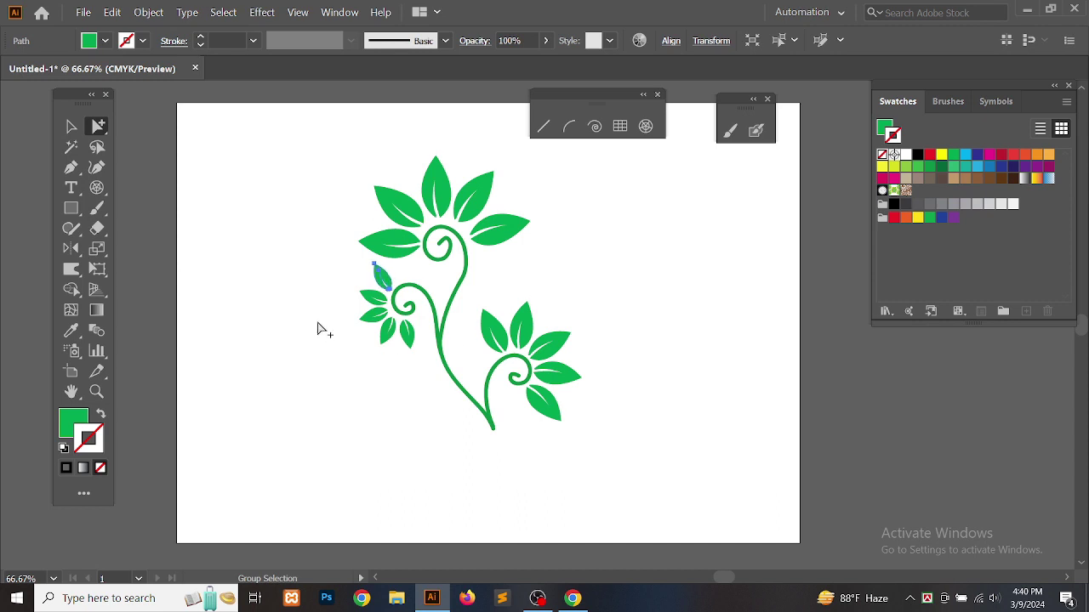
click(412, 339)
click(387, 339)
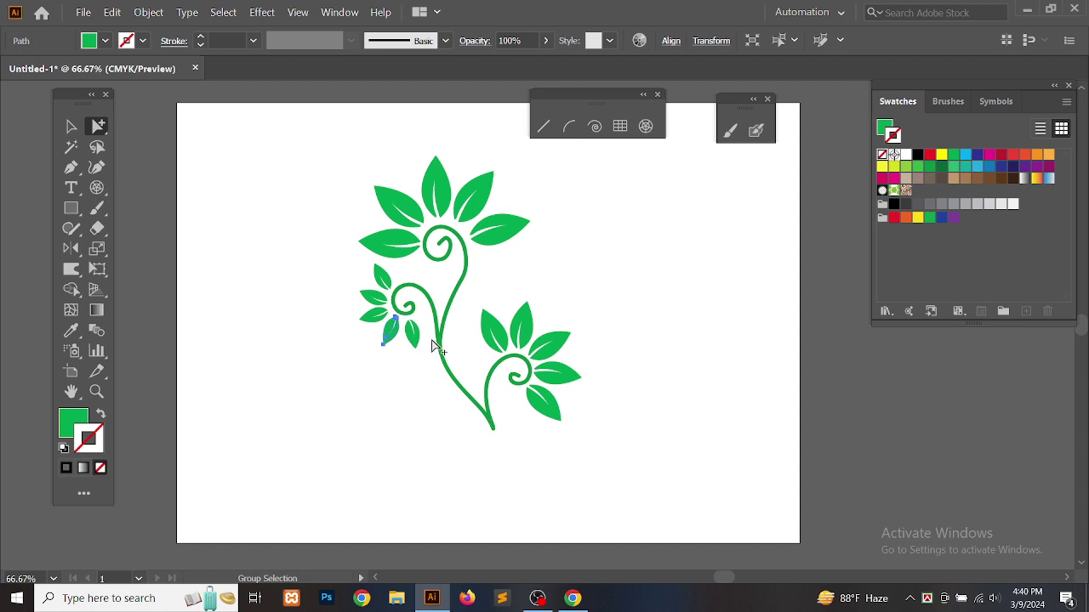
click(379, 317)
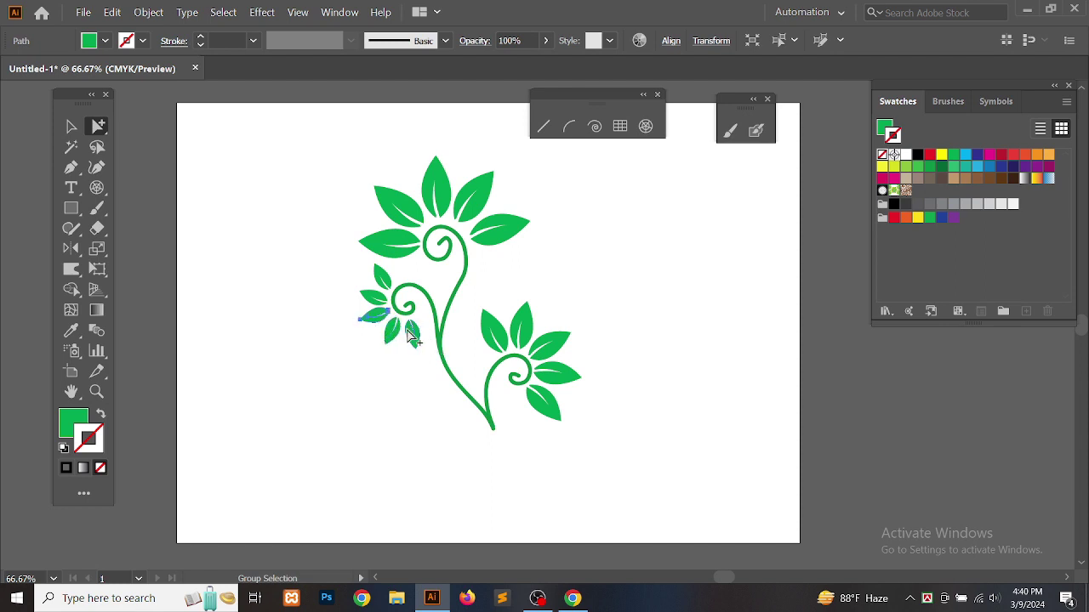
click(375, 297)
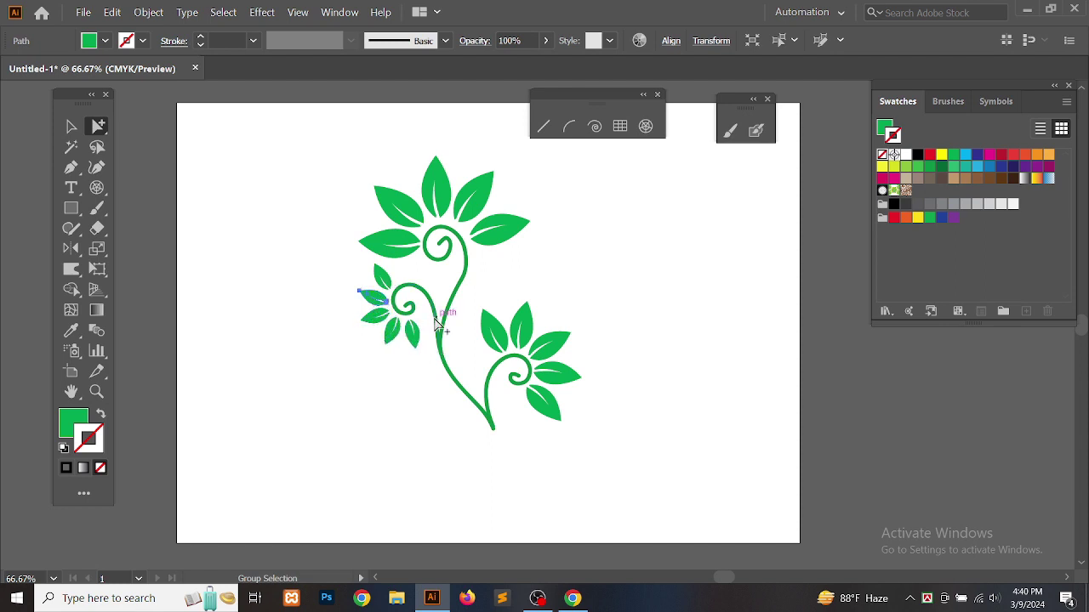
click(381, 278)
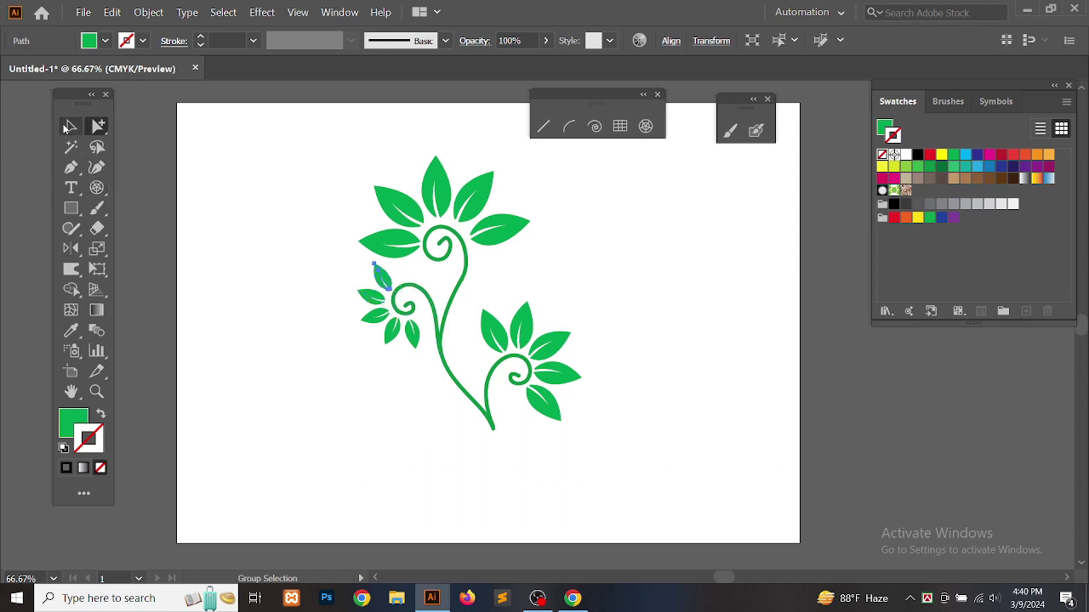
- Select the whole vine with all its leaves and combine everything into one group
click(73, 130)
click(265, 369)
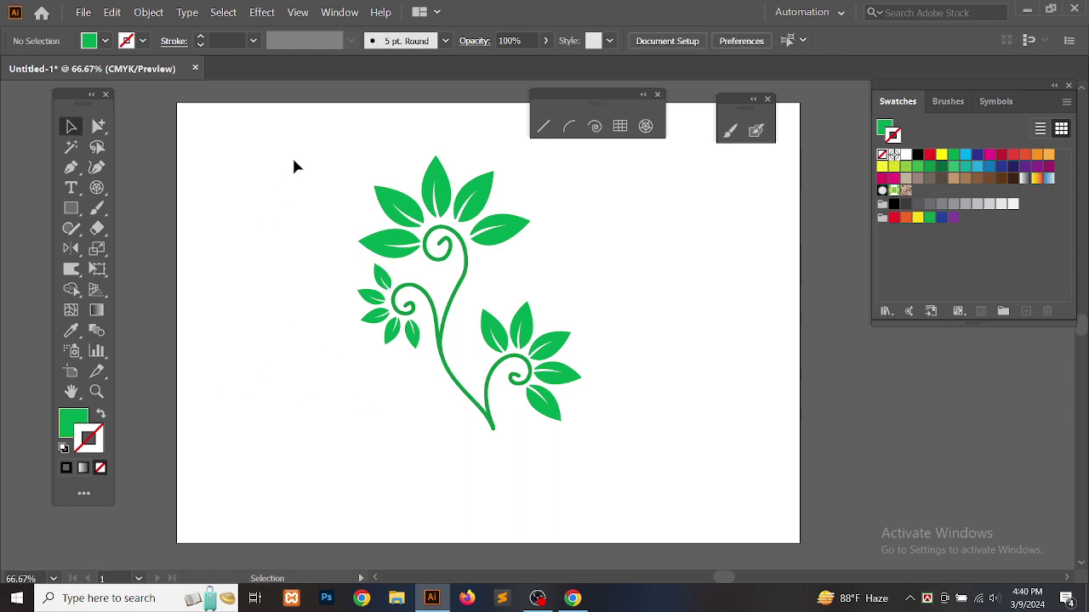
drag(335, 144, 584, 453)
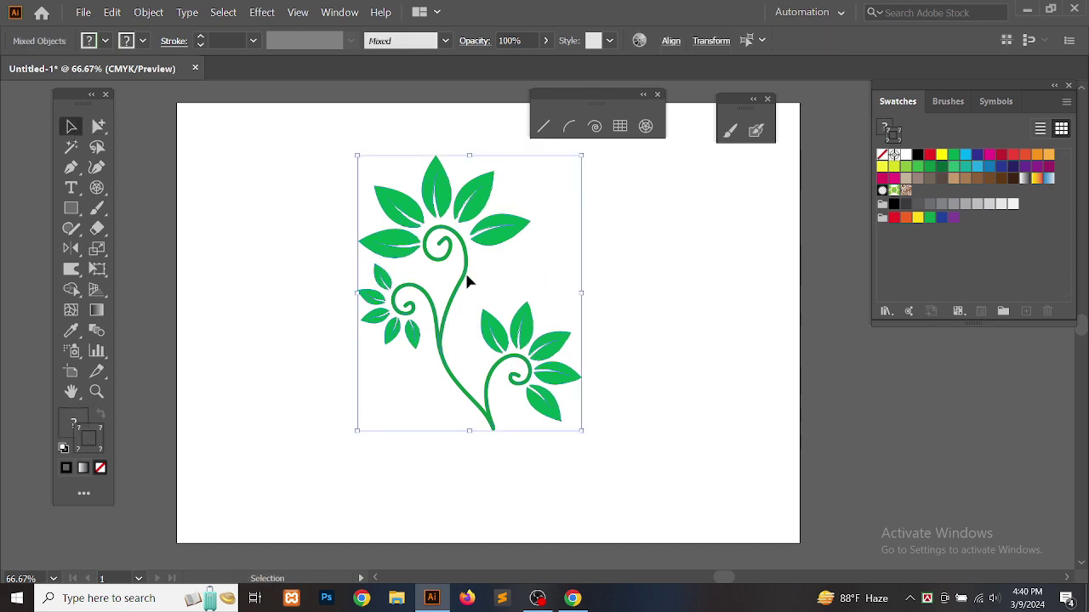
right_click(452, 262)
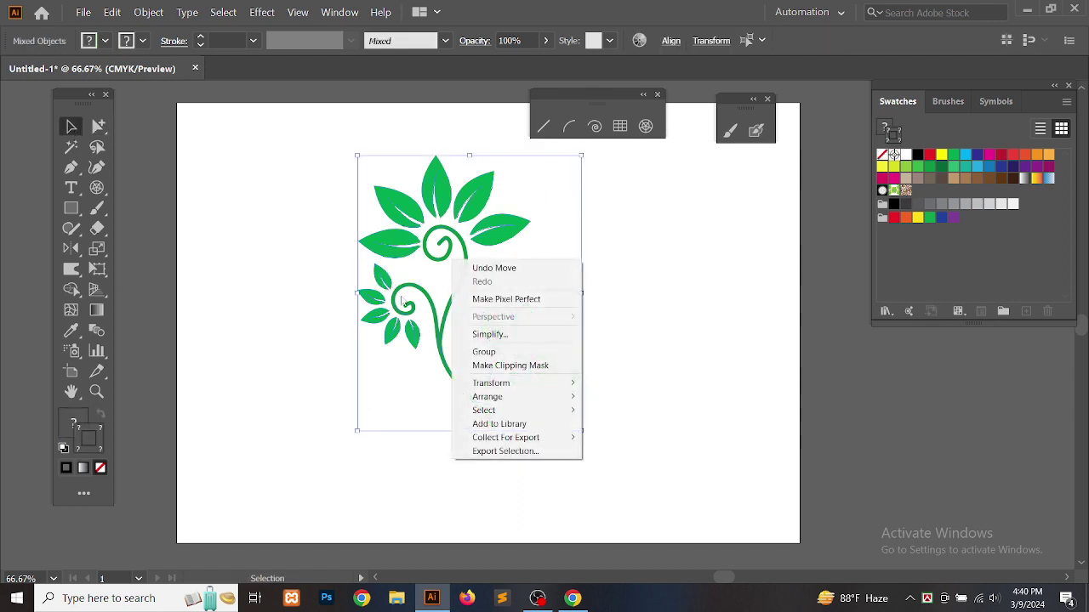
click(521, 352)
click(645, 301)
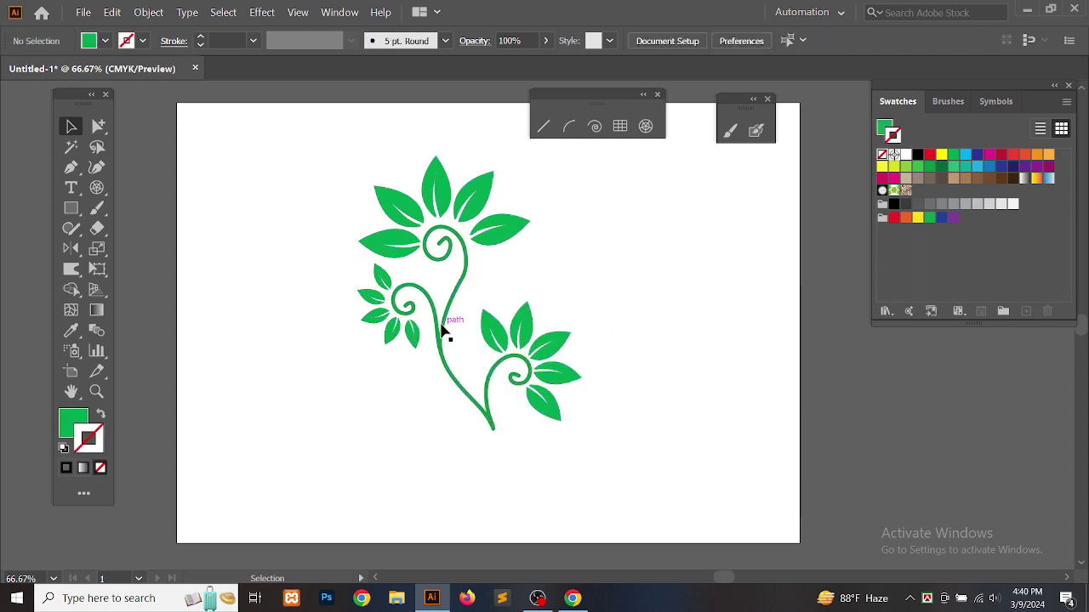
- Scale the grouped plant down to roughly half its size and place it at the artboard's upper edge, left of centre
drag(443, 330, 285, 302)
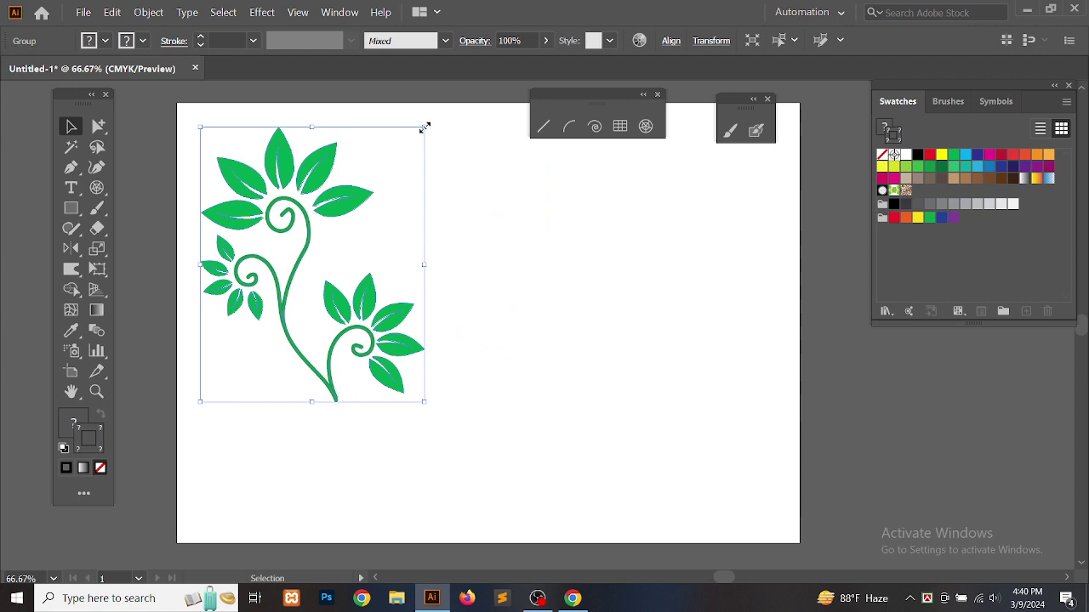
drag(426, 127, 367, 201)
drag(306, 236, 411, 138)
click(564, 244)
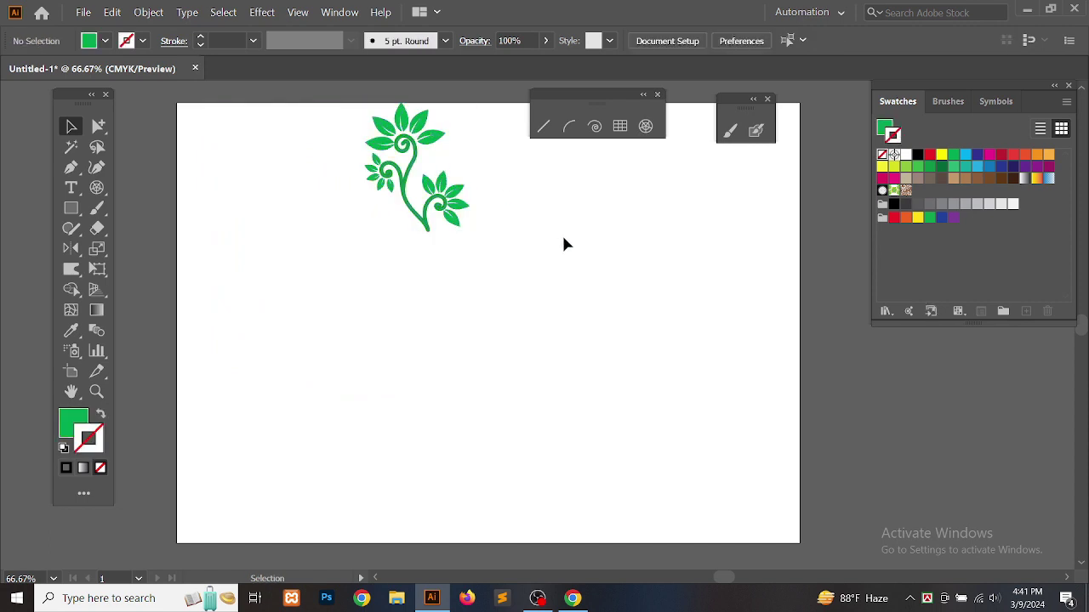